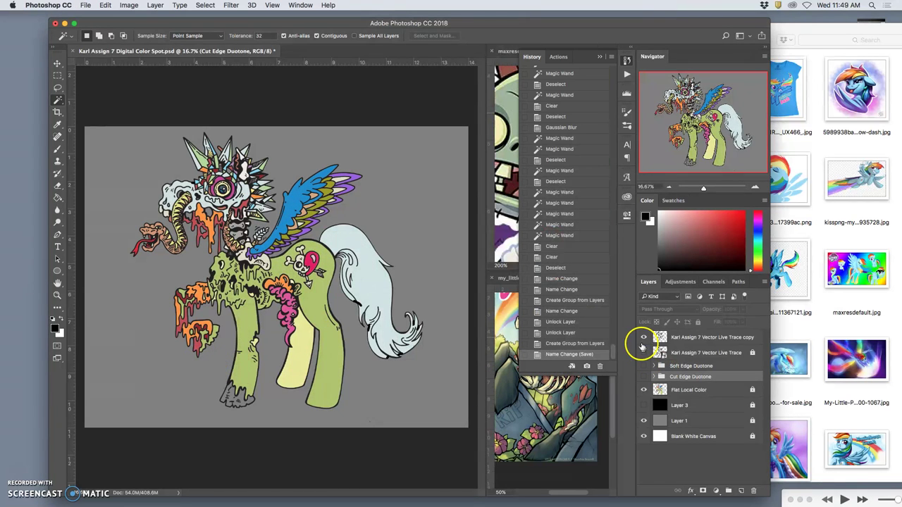
- Show only the Flat Local Color layer and the Cut Edge Duotone group over the Blank White Canvas, hiding all other layers
left_click_drag(644, 338, 644, 397)
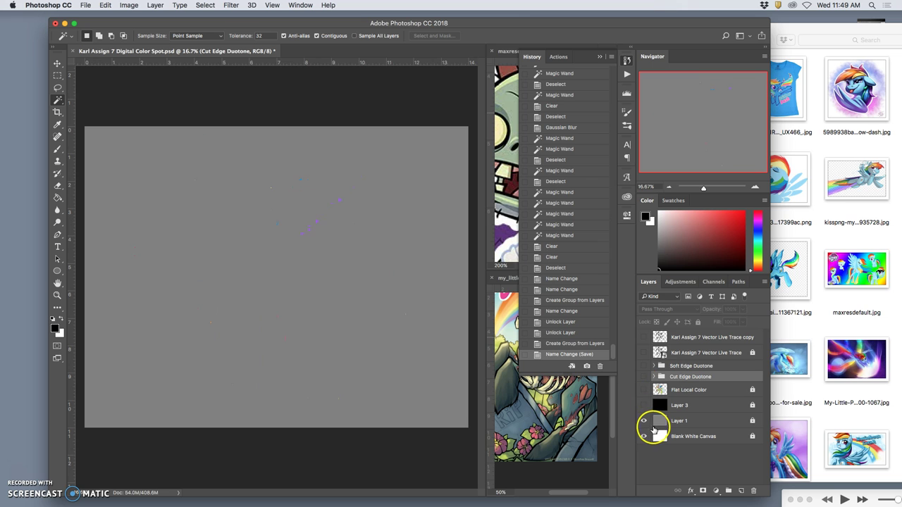
left_click(643, 421)
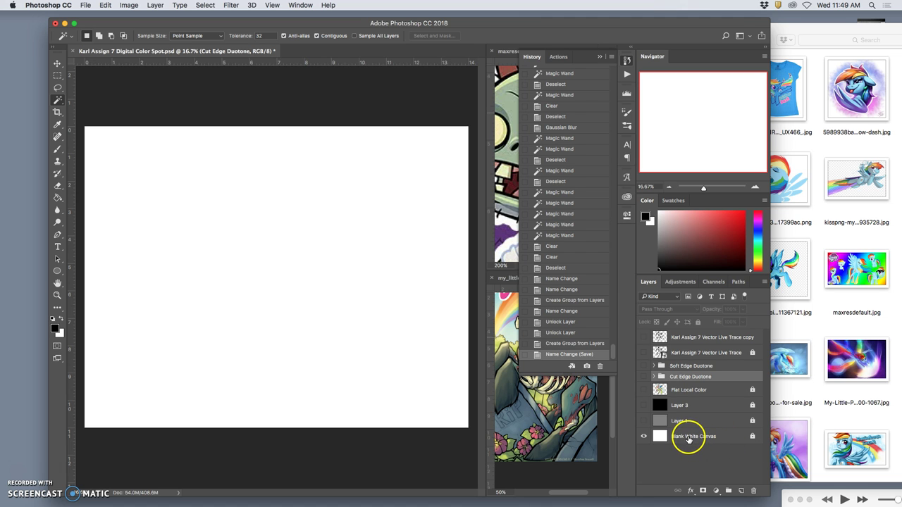
left_click(644, 390)
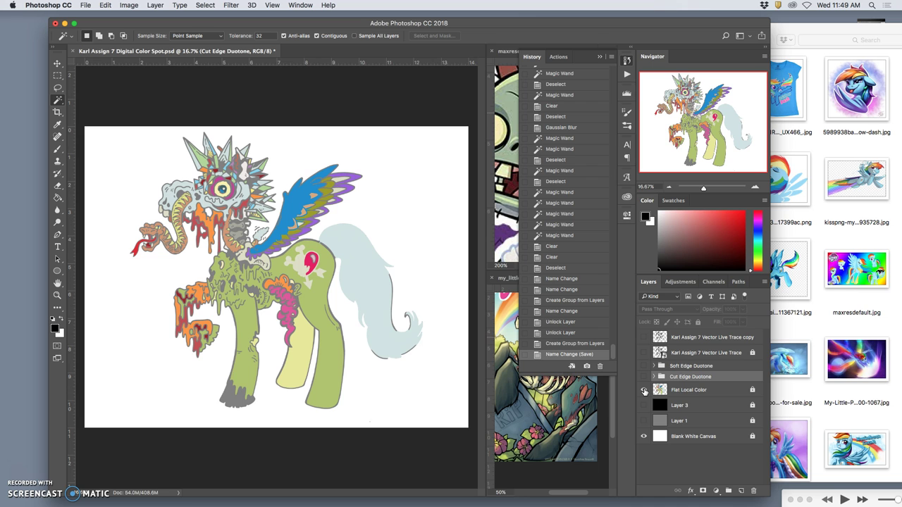
left_click(644, 377)
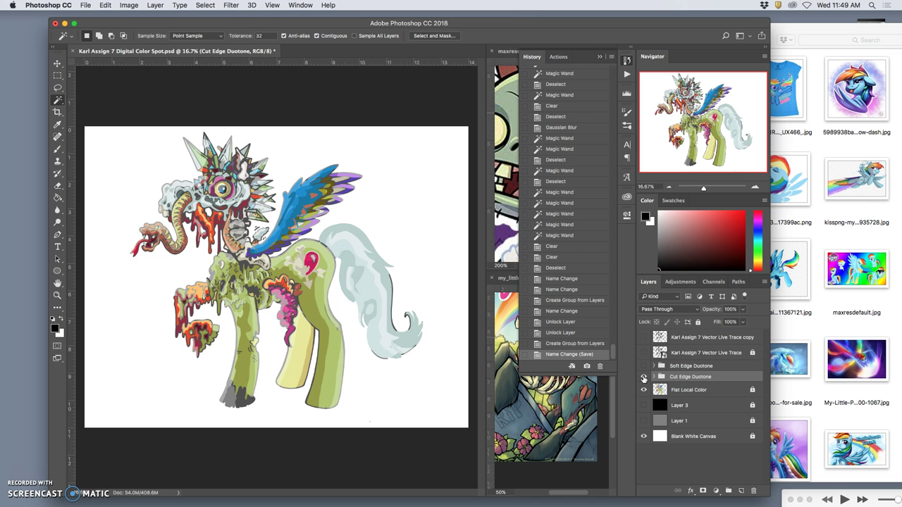
- Examine the cut edge shading up close on the creature's head, wing, flank and tail
key("super+equal")
key("super+equal")
key("super+equal")
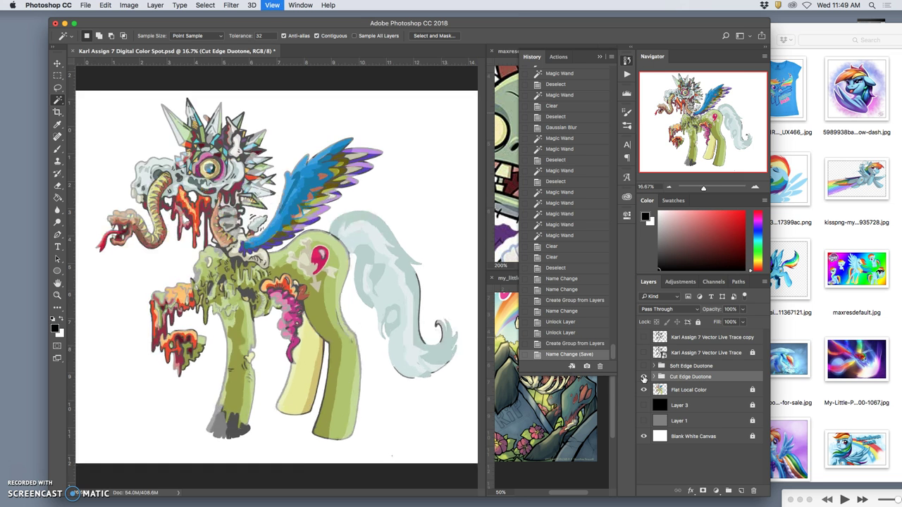
scroll(399, 296, "left", 5)
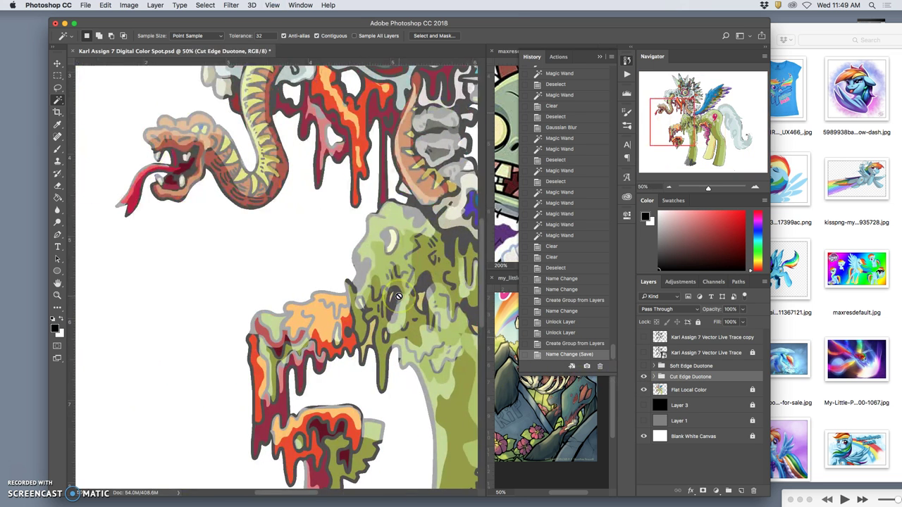
scroll(405, 247, "up", 5)
scroll(409, 206, "right", 10)
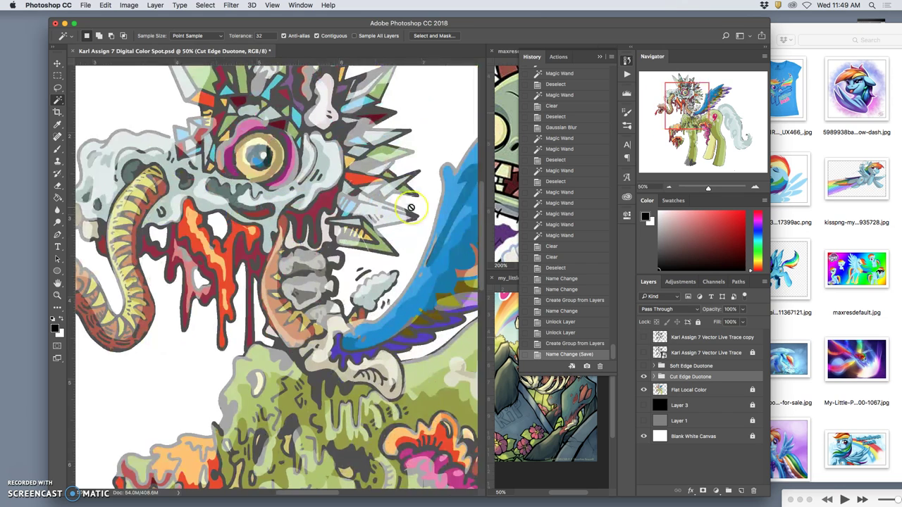
scroll(408, 207, "up", 2)
scroll(411, 205, "right", 5)
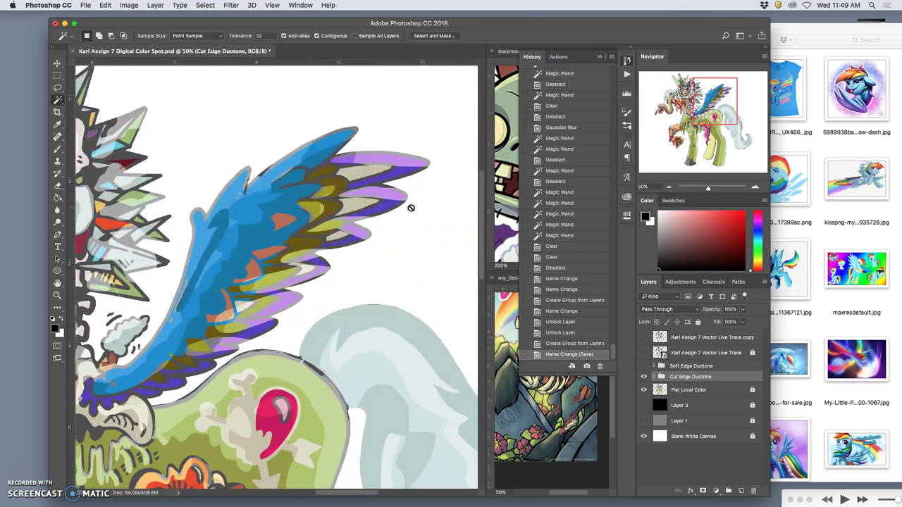
scroll(410, 210, "down", 6)
scroll(410, 212, "down", 10)
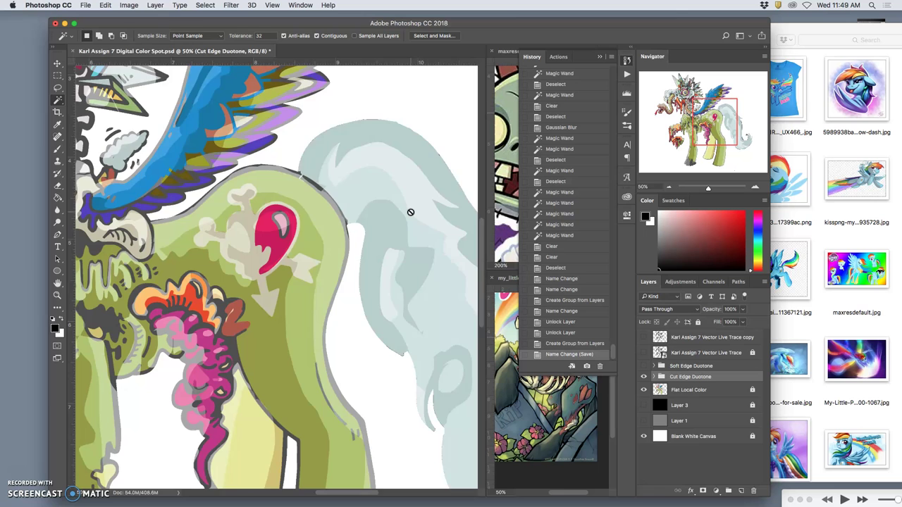
scroll(411, 212, "up", 12)
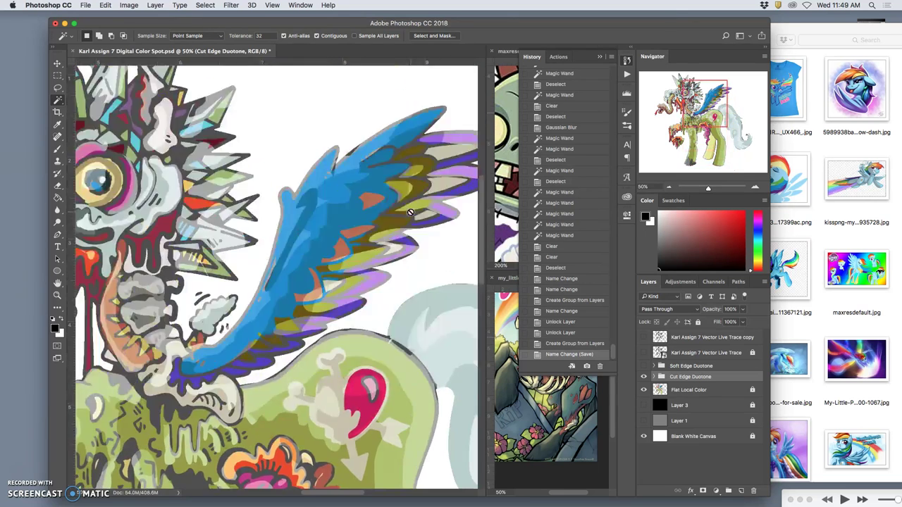
scroll(412, 212, "down", 3)
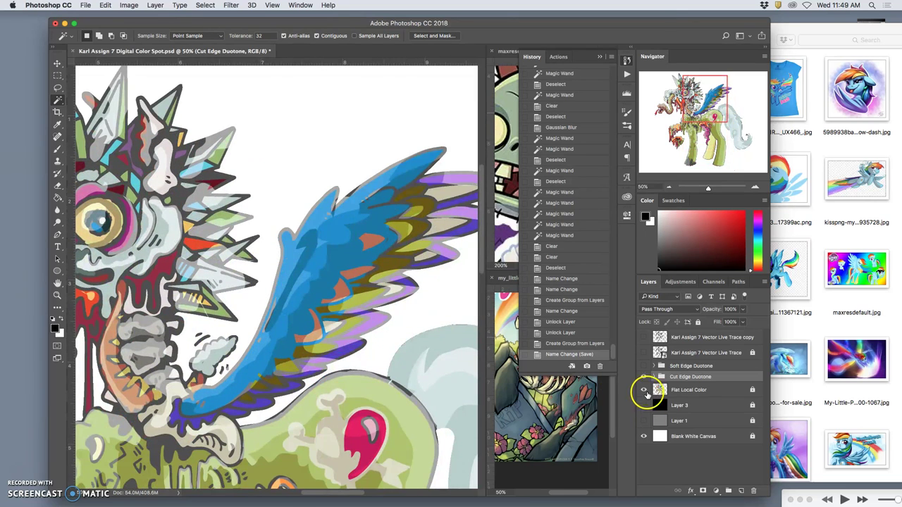
- Expand the Cut Edge Duotone group, check the shadows layer by toggling its visibility, and make Dutone Cut Edge Shadows the active layer
left_click(653, 377)
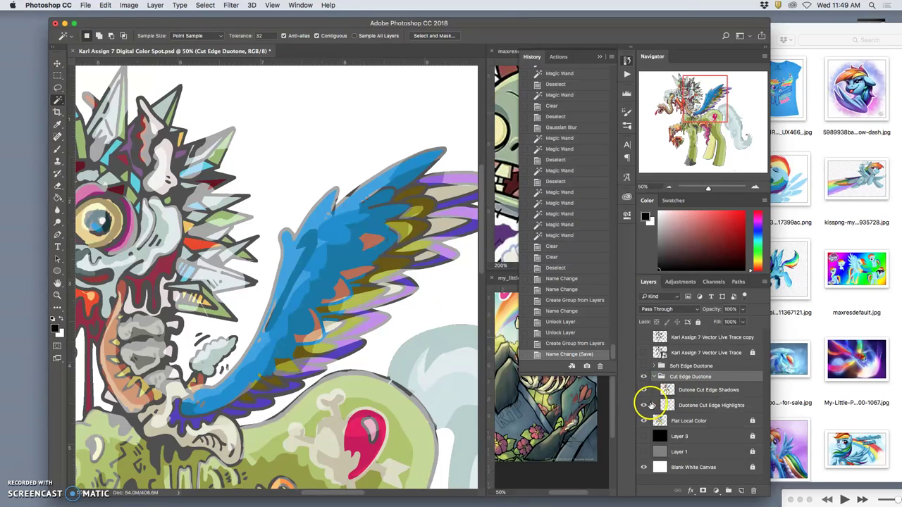
left_click(643, 389)
left_click(643, 390)
left_click(681, 392)
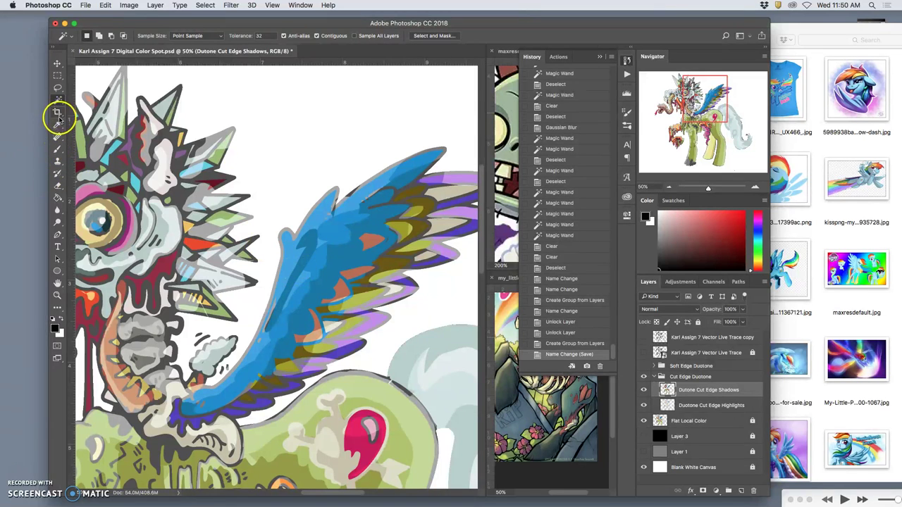
- Select the dark blue shadow strip on the upper wing, fill it with a lighter, less saturated blue based on the wing's colour, and deselect
left_click(310, 250)
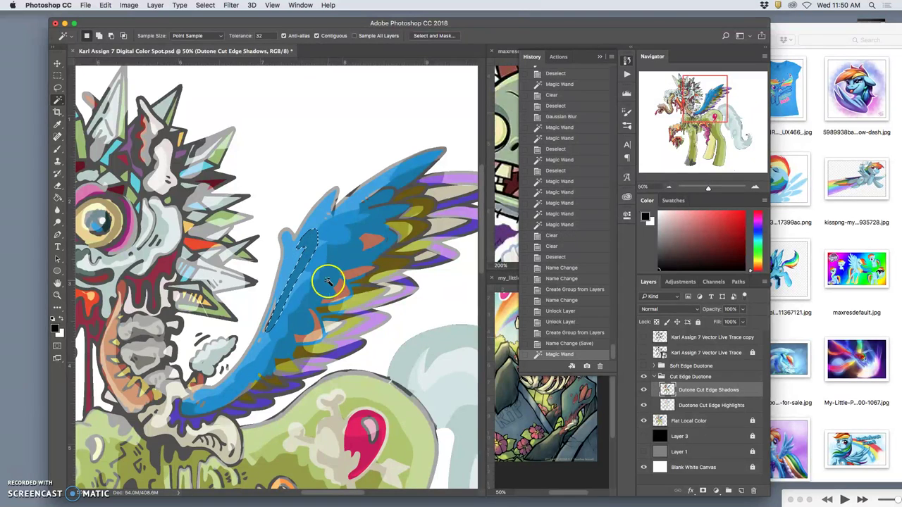
left_click(57, 199)
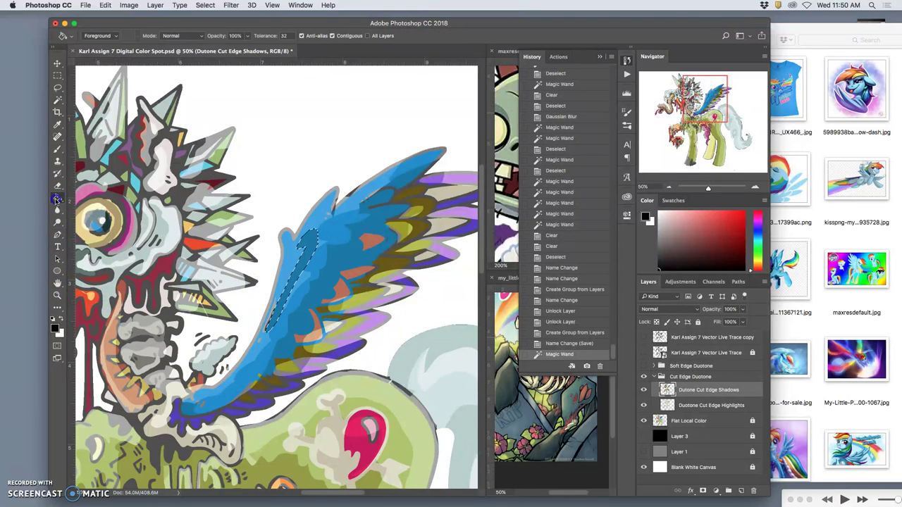
left_click(308, 268)
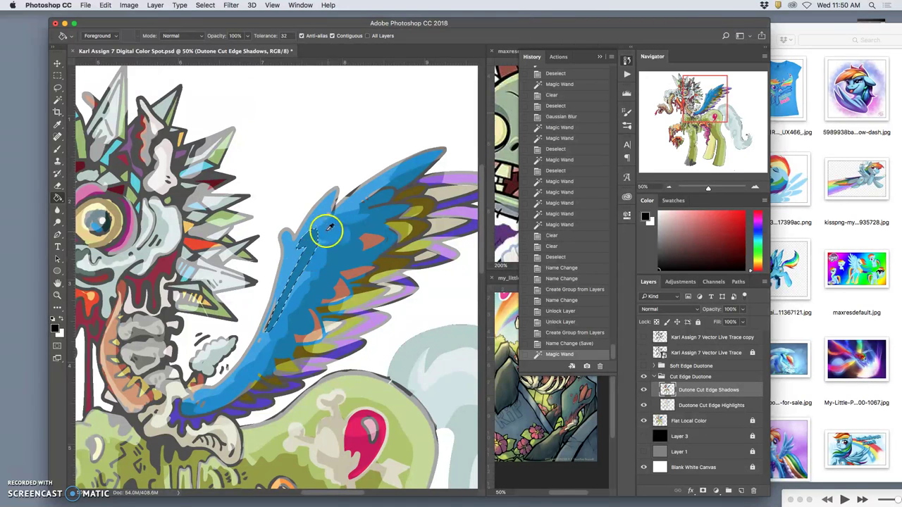
left_click(313, 205, "alt")
left_click(701, 219)
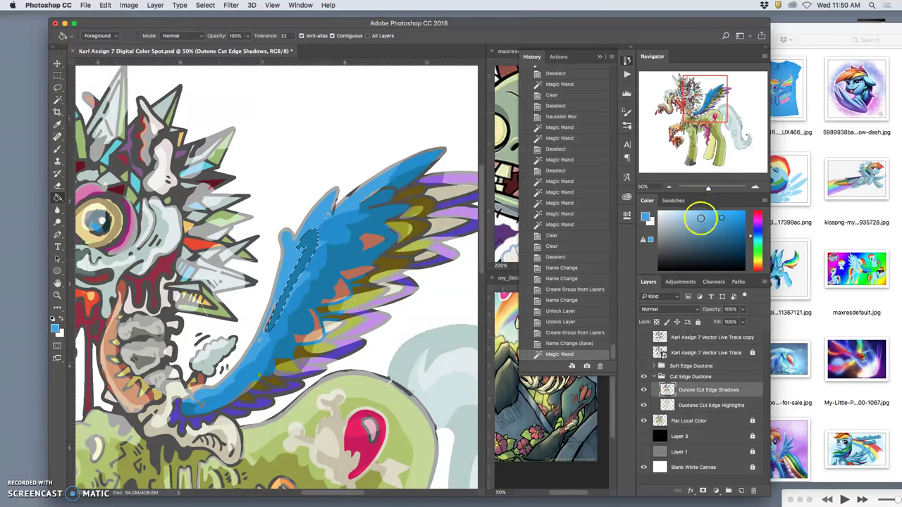
left_click(318, 243)
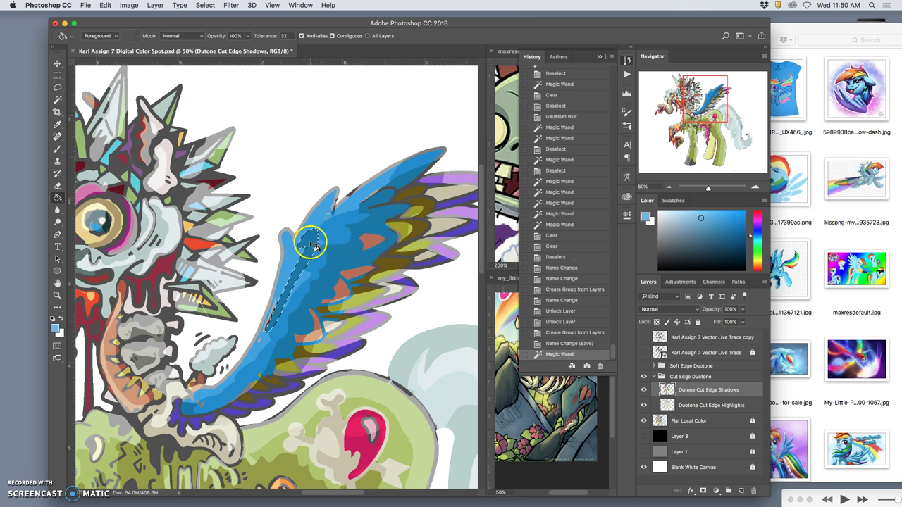
left_click(314, 245)
key("super+d")
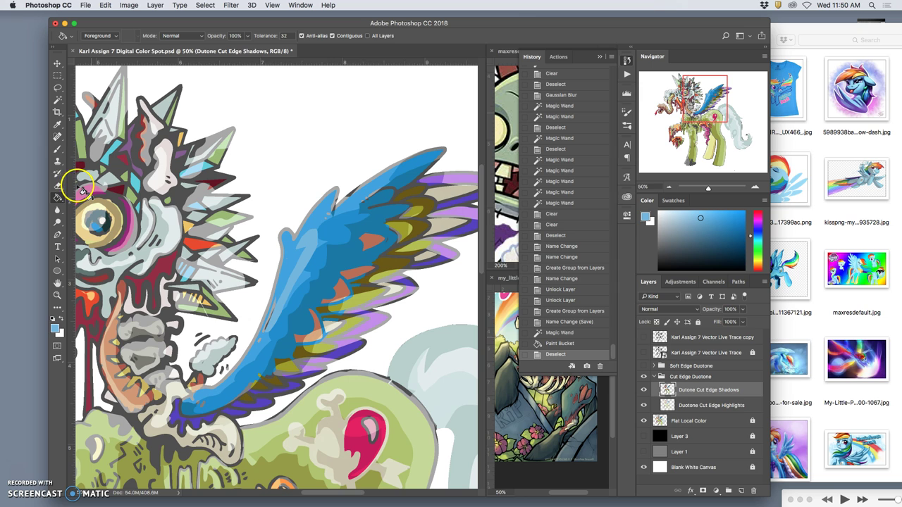
- Brush light blue highlight strokes along the wing's leading edge on the Dutone Cut Edge Shadows layer
left_click(58, 150)
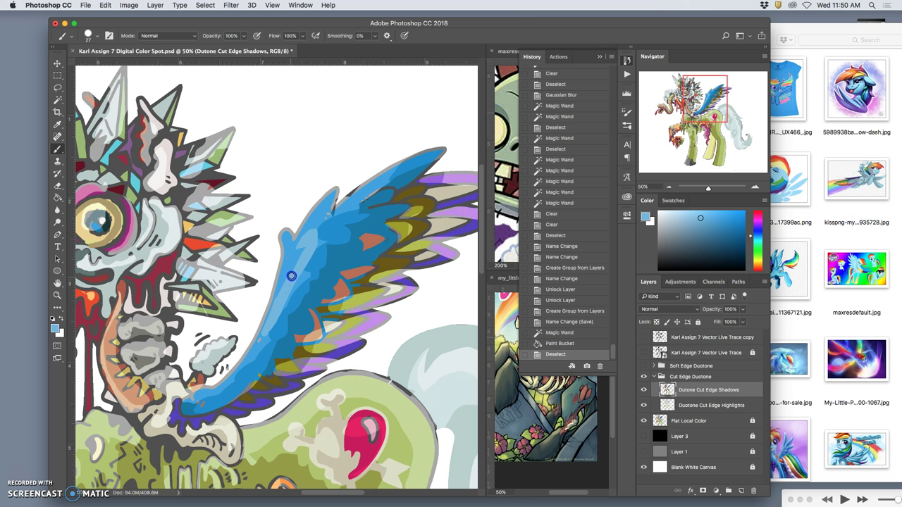
left_click(298, 266)
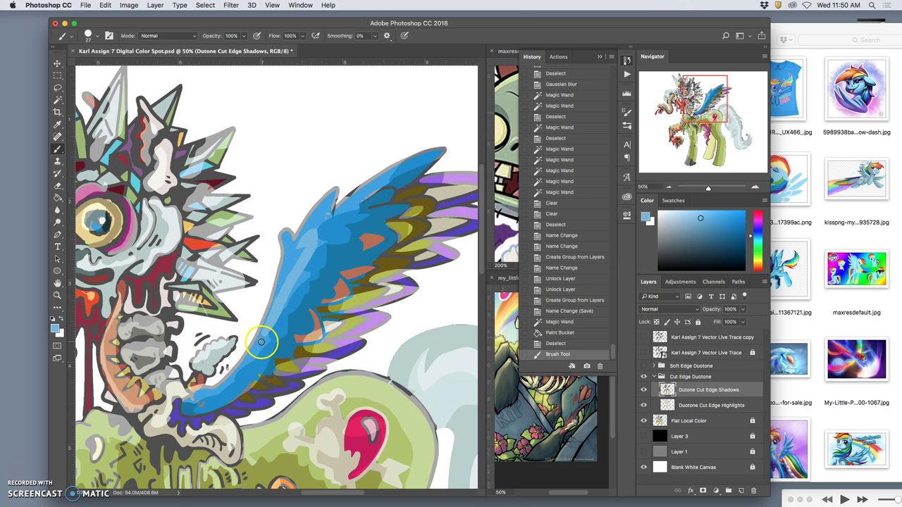
left_click_drag(249, 359, 262, 342)
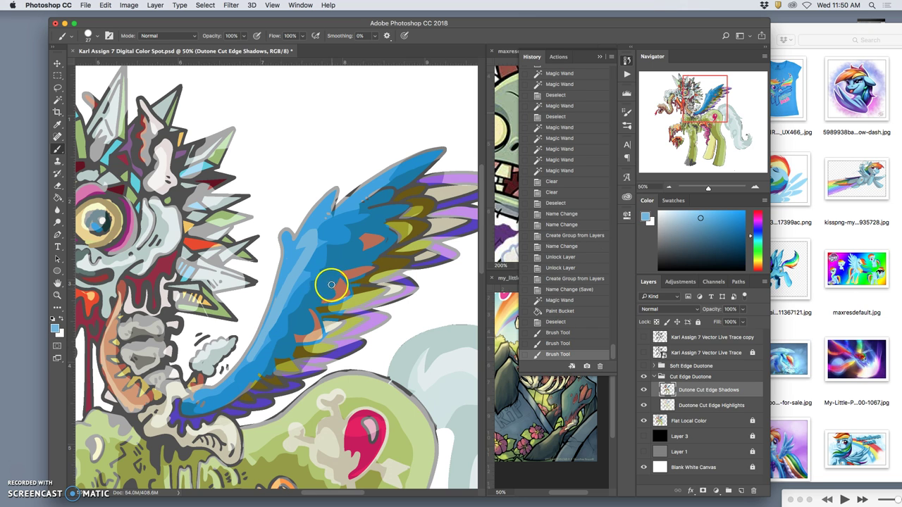
mouse_move(397, 310)
left_mouse_down()
mouse_move(396, 348)
mouse_move(414, 329)
mouse_move(370, 325)
left_mouse_up()
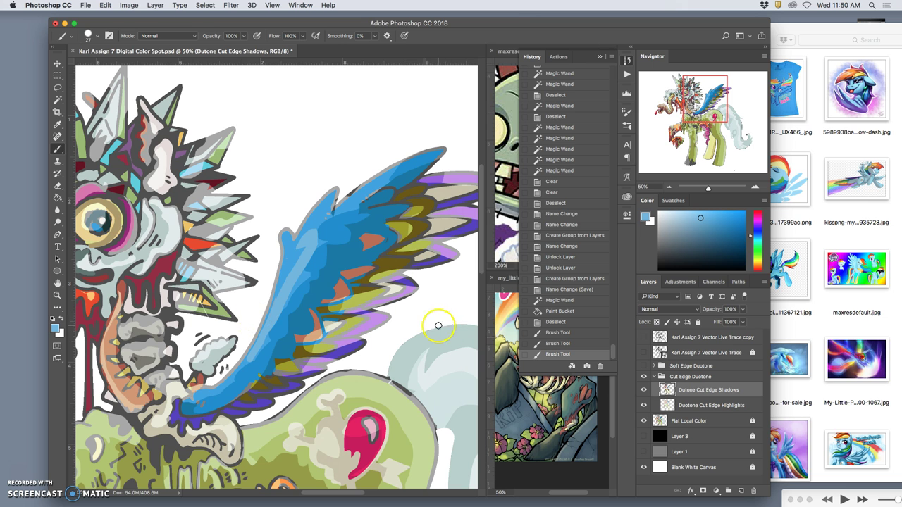
- Touch up the green spike behind the neck with brush dabs in orange and green sampled from the spike itself
scroll(393, 322, "left", 2)
scroll(393, 322, "left", 4)
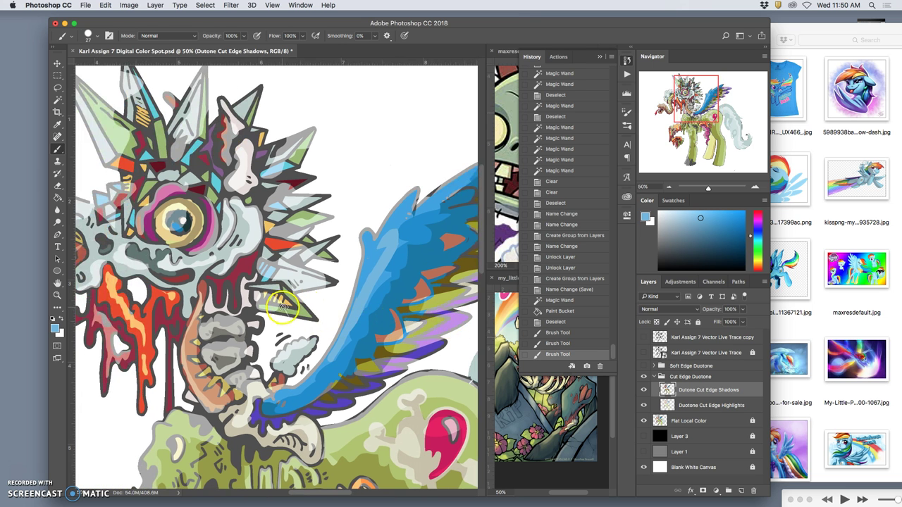
scroll(281, 305, "left", 3)
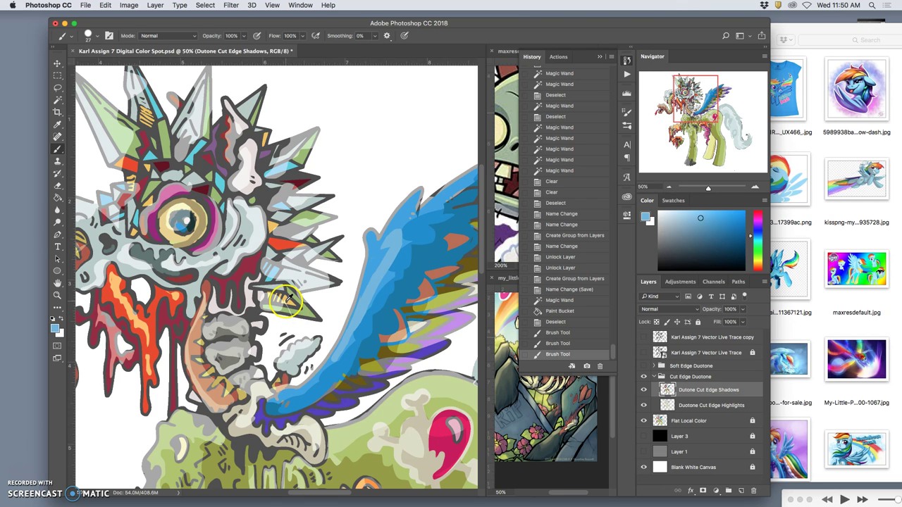
left_click(283, 298, "alt")
left_click(285, 302)
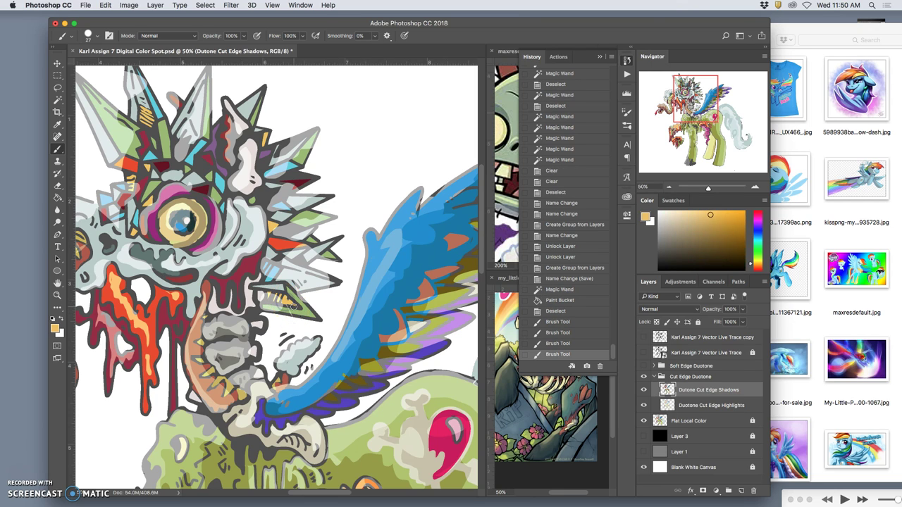
left_click(290, 310, "alt")
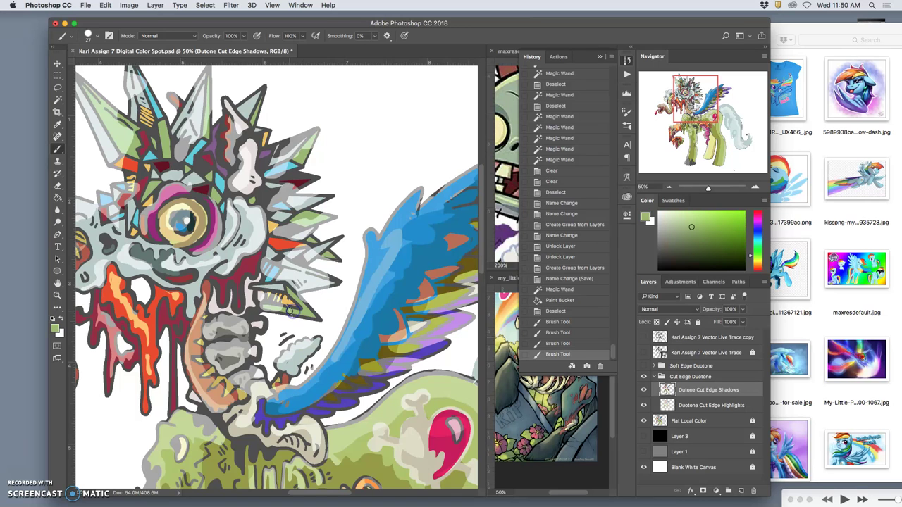
left_click(290, 310)
- Examine the duotone shading on the creature's body, legs, flank and tail
scroll(325, 334, "down", 3)
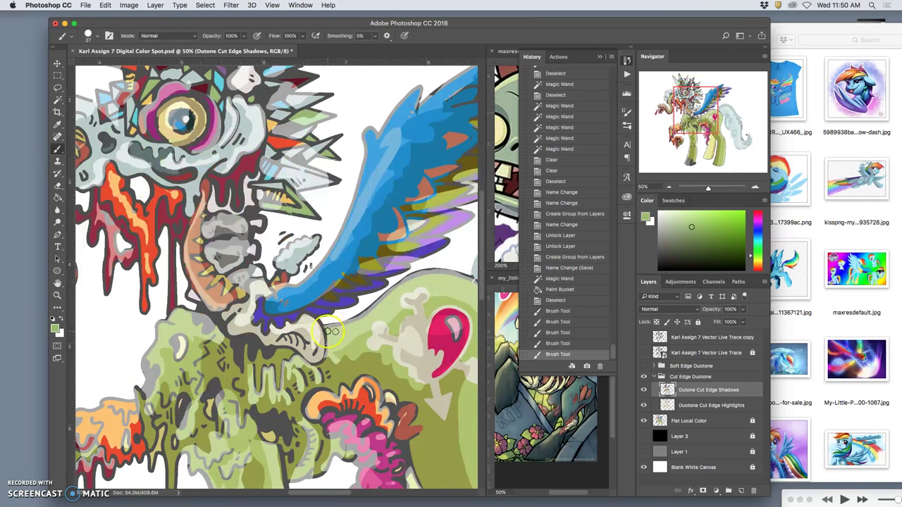
scroll(346, 341, "down", 10)
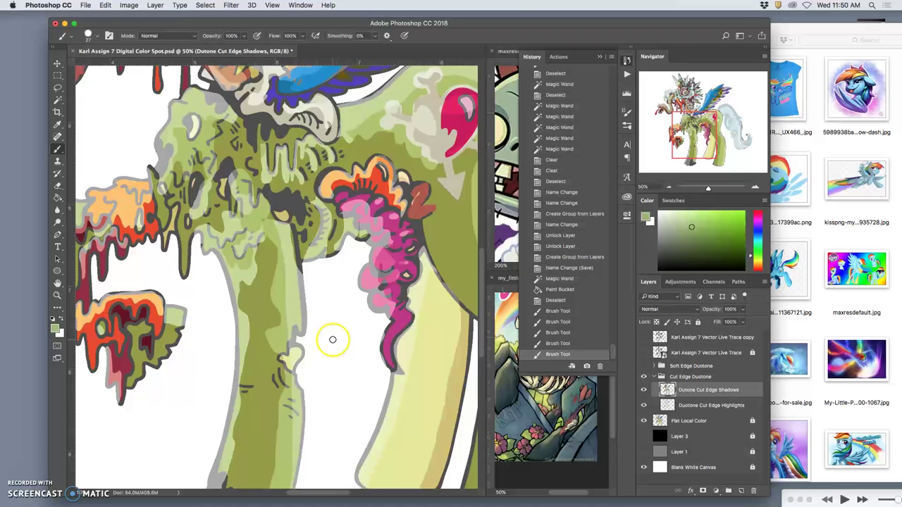
scroll(333, 339, "up", 15)
scroll(332, 338, "right", 8)
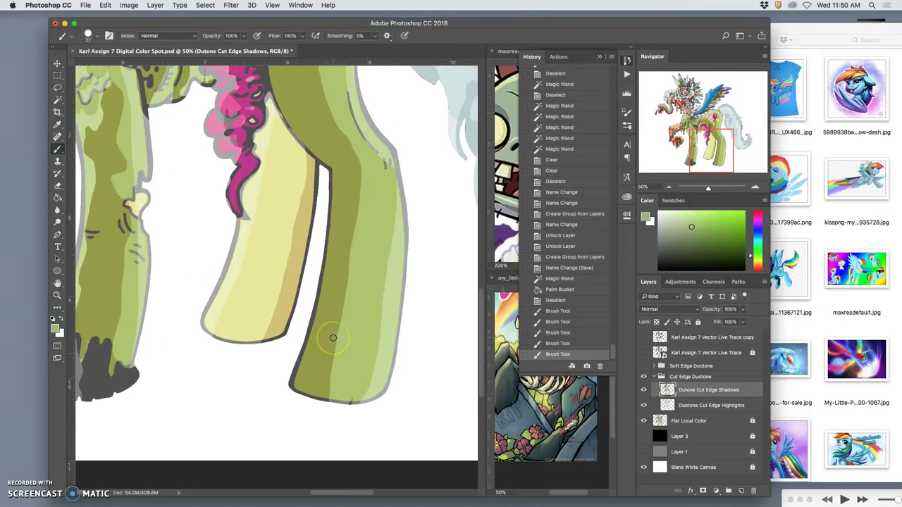
scroll(333, 338, "down", 6)
scroll(332, 338, "right", 3)
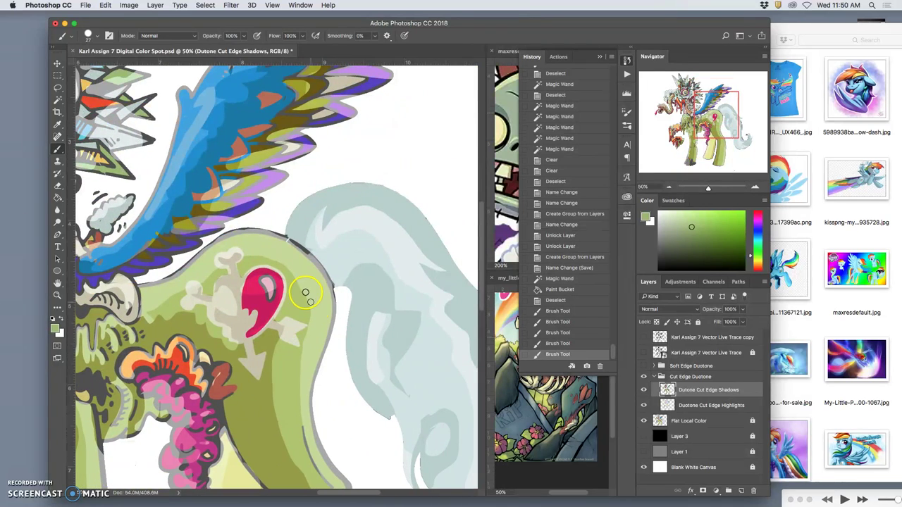
scroll(307, 289, "down", 3)
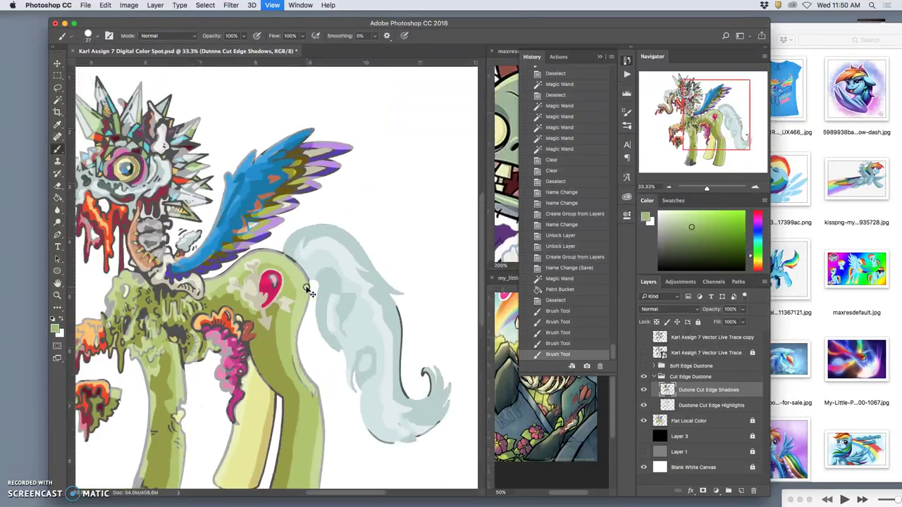
- Brush off-white highlights sampled from the shoulder bone onto the skull and crossbone ends of the flank emblem
scroll(276, 277, "up", 4)
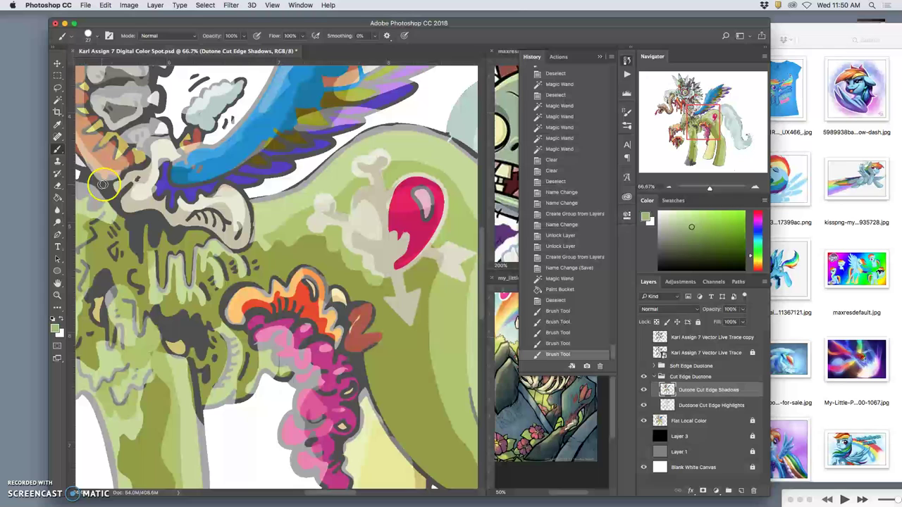
left_click(162, 130, "alt")
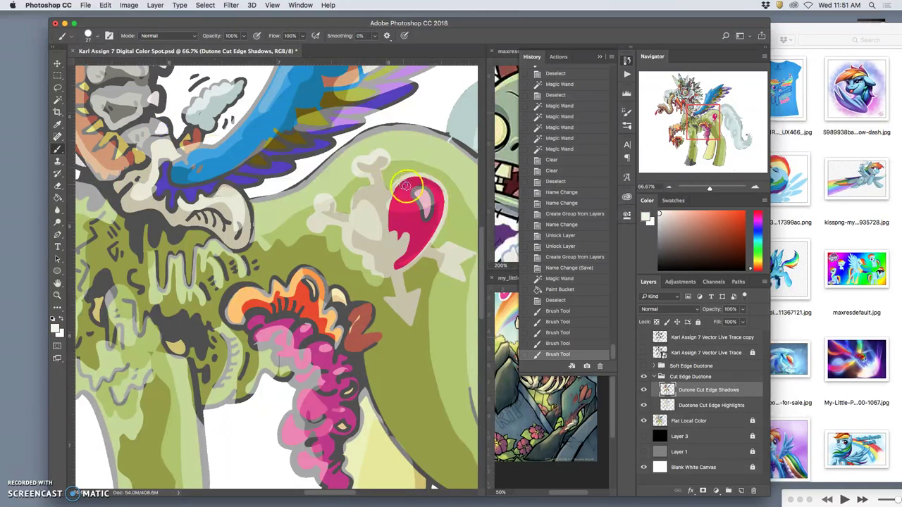
left_click(371, 194)
left_click_drag(356, 215, 315, 224)
left_click(326, 202)
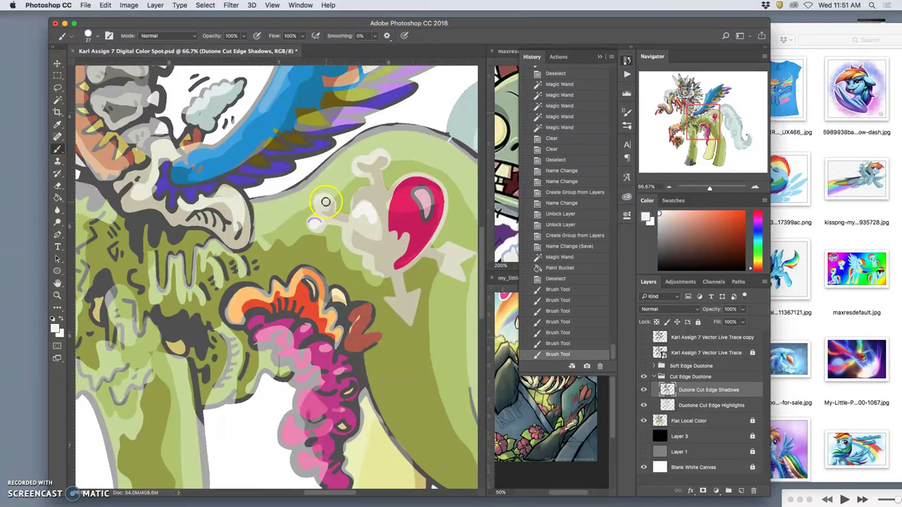
left_click(366, 231)
- Brush off-white highlights onto the emblem's arrowhead, the heart's glint and the arrow's fletching
left_click_drag(397, 302, 406, 317)
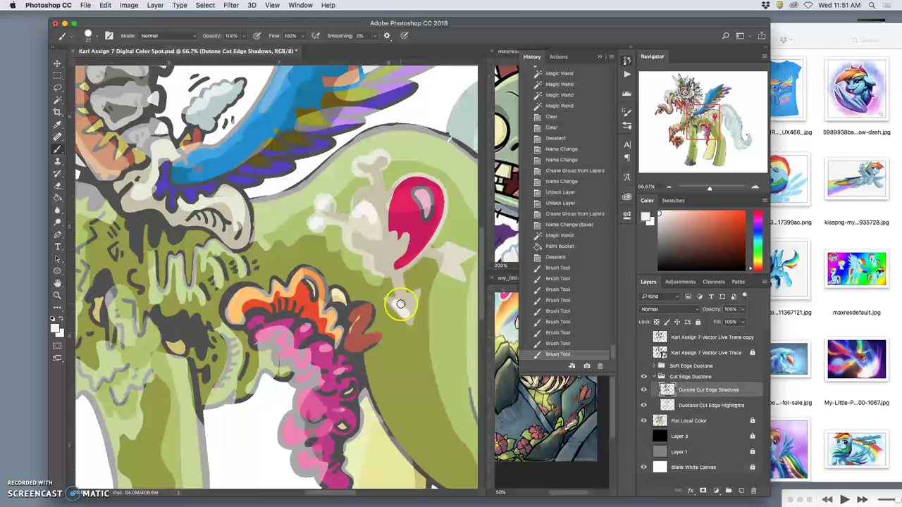
left_click(408, 316)
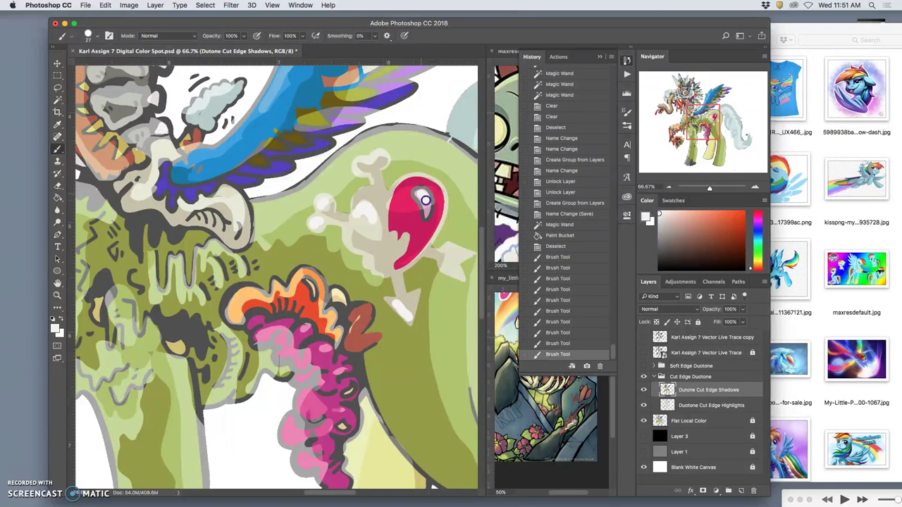
left_click(422, 193)
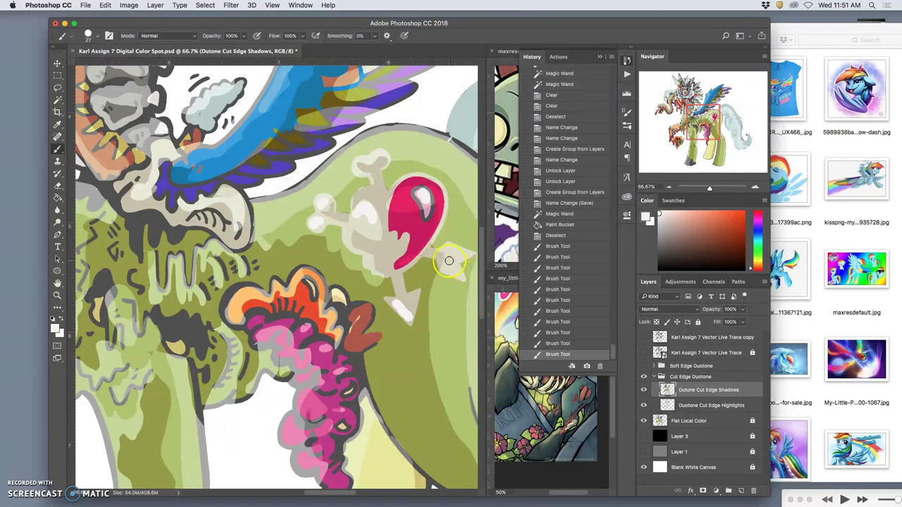
left_click_drag(446, 251, 459, 256)
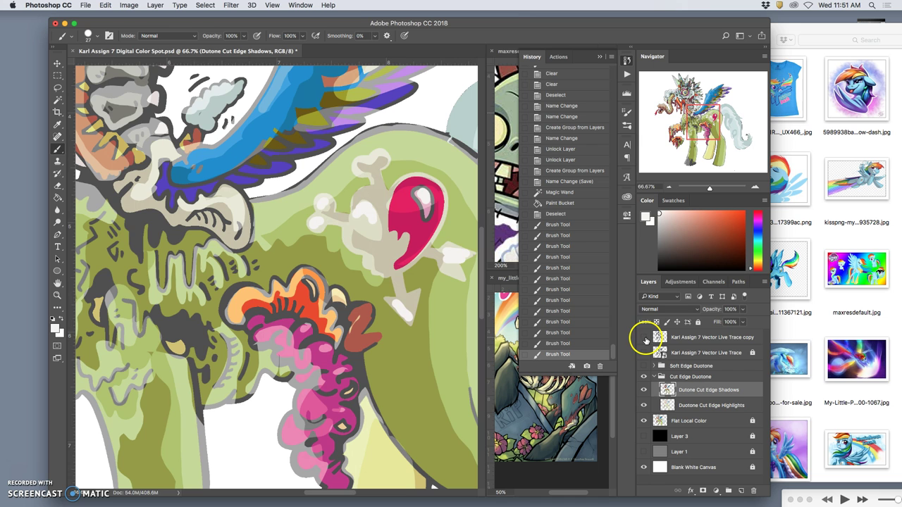
- Compare the artwork with and without the Karl Assign 7 Vector Live Trace copy layer and leave the line art visible
left_click(645, 338)
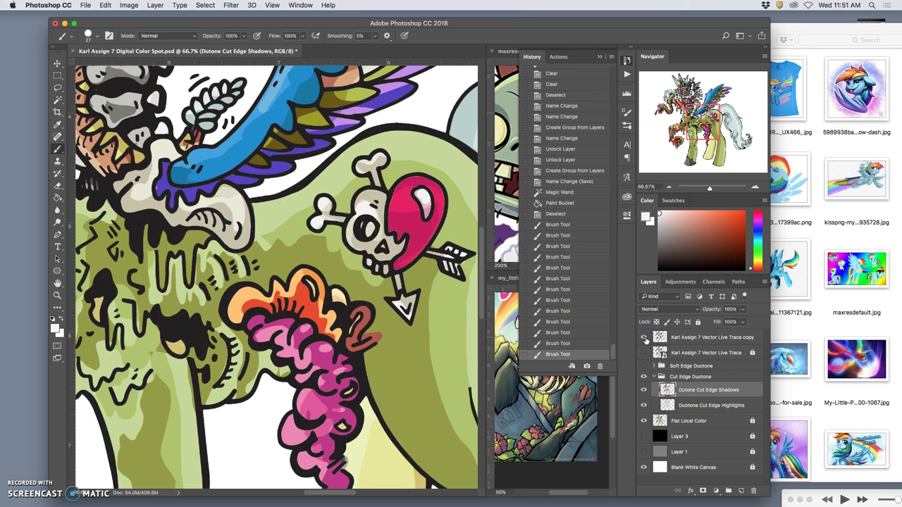
left_click(645, 338)
left_click(645, 338)
- Dab reddish brown sampled from the base of the small bony wing back onto that base
scroll(337, 318, "up", 3)
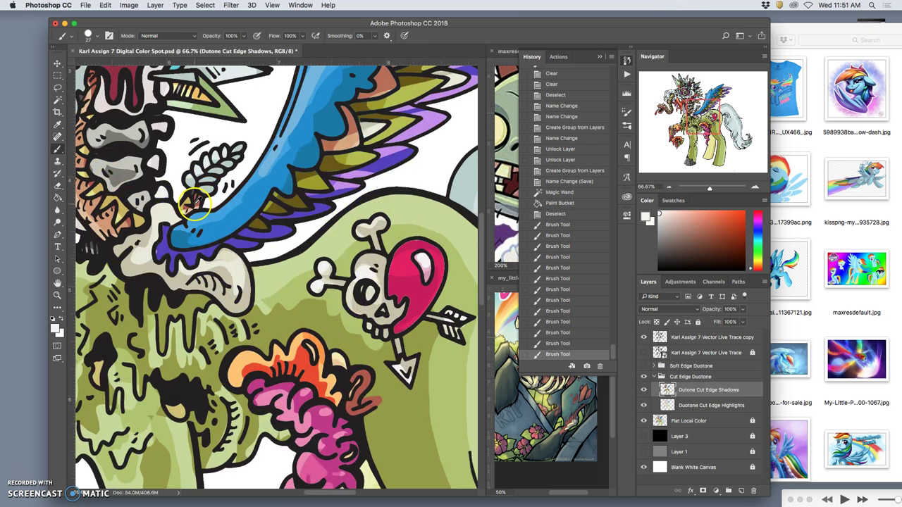
left_click(198, 204, "alt")
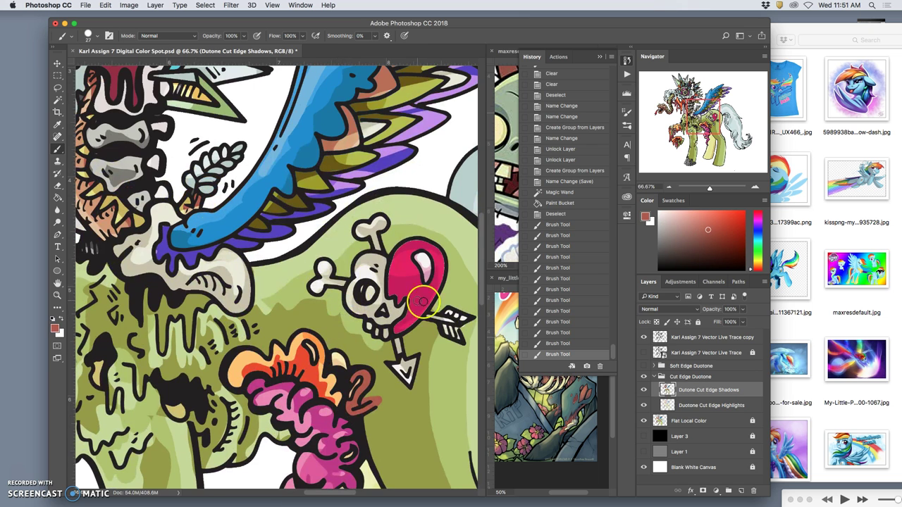
left_click(192, 205)
left_click(195, 207)
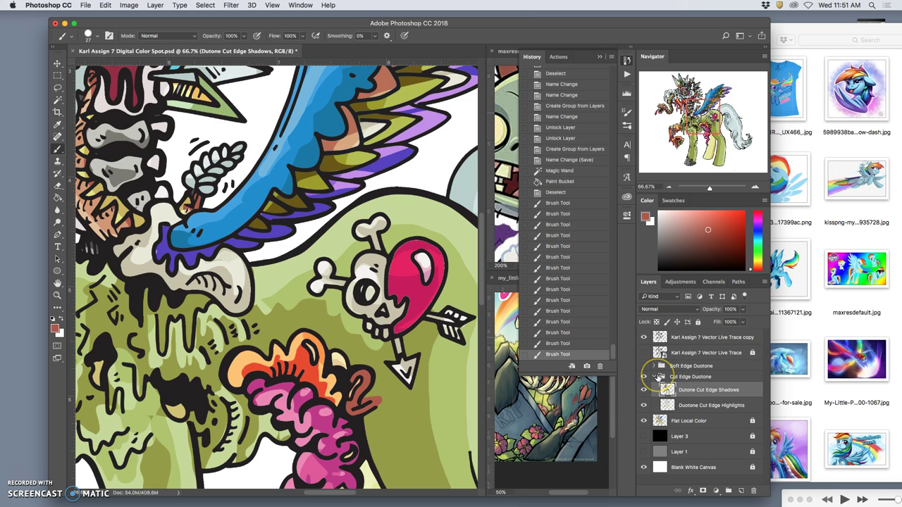
- View the whole illustration, hide the Cut Edge Duotone group and show the Soft Edge Duotone group
key("super+minus")
key("super+minus")
key("super+minus")
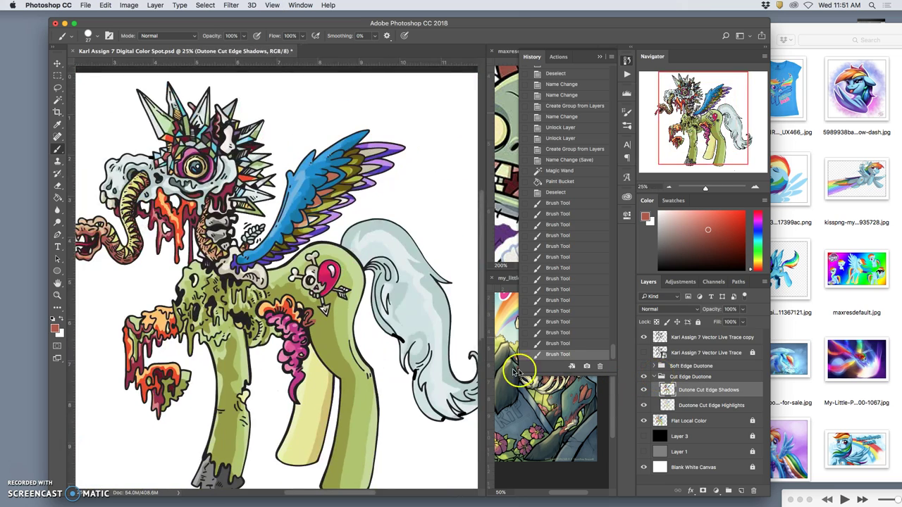
scroll(451, 372, "down", 3)
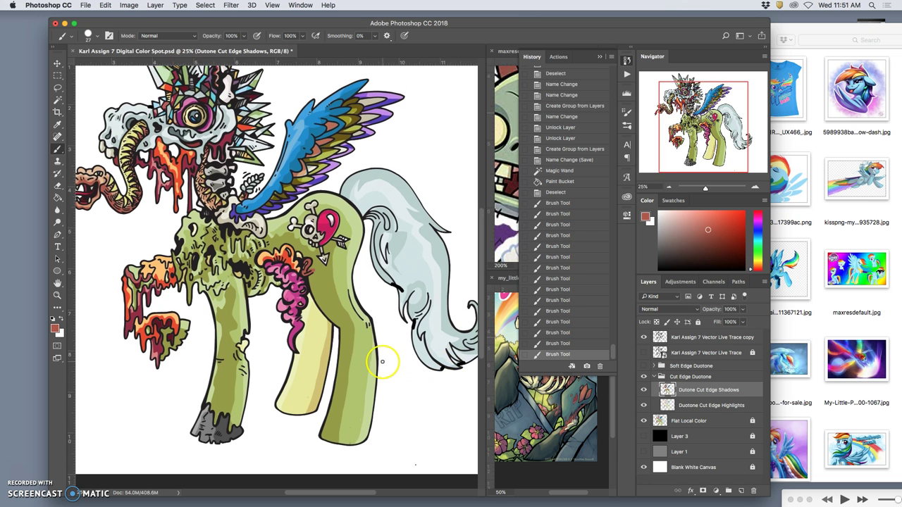
key("super+minus")
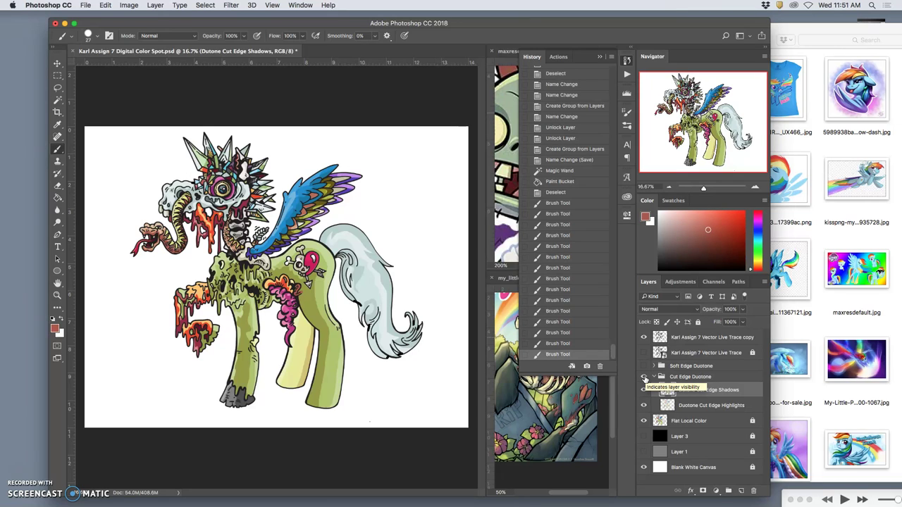
left_click(643, 377)
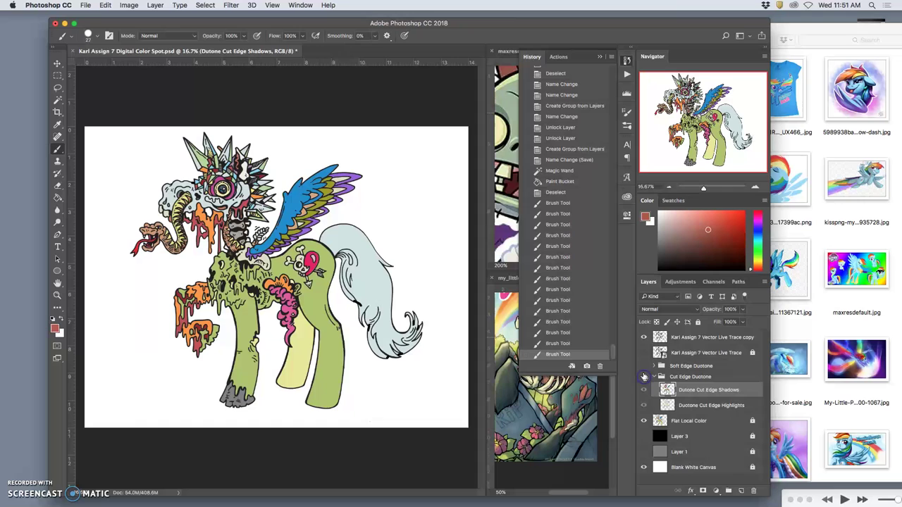
left_click(644, 371)
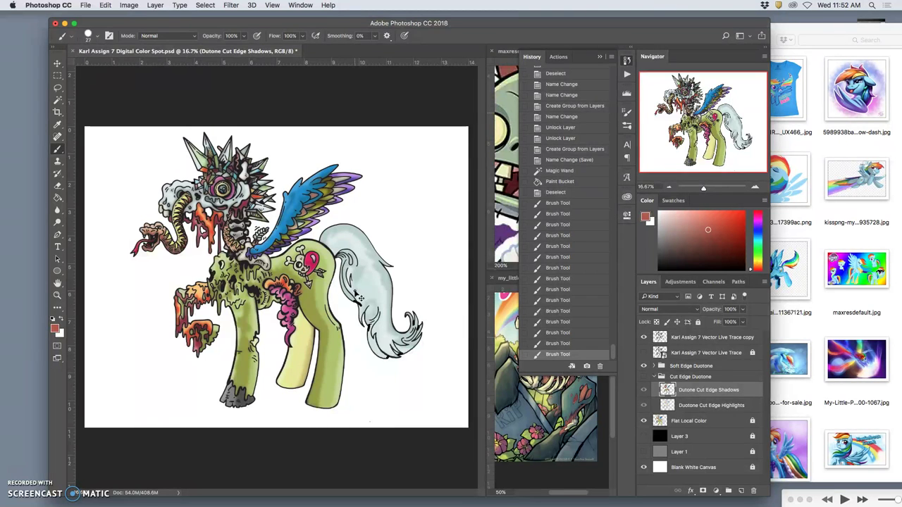
- Select the Soft Edge Duotone group and make the Cut Edge Duotone group visible beneath it
key("super+equal")
key("super+equal")
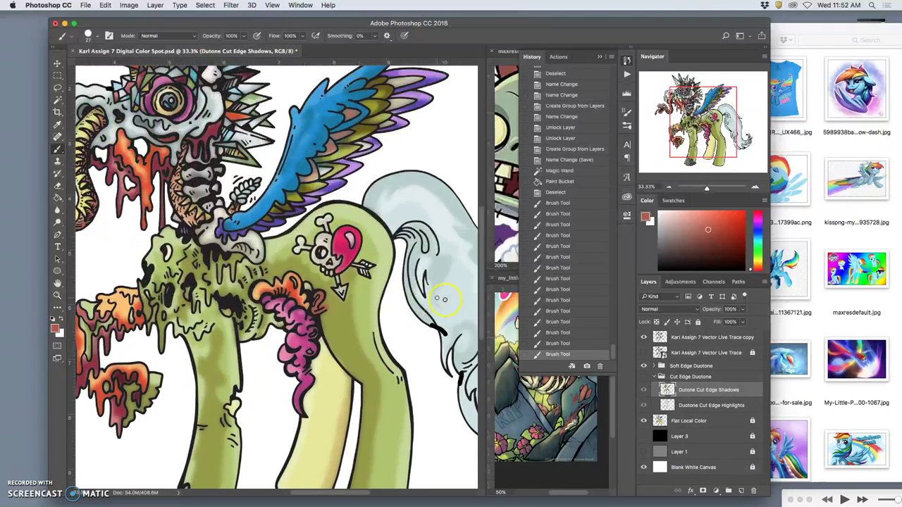
left_click(670, 368)
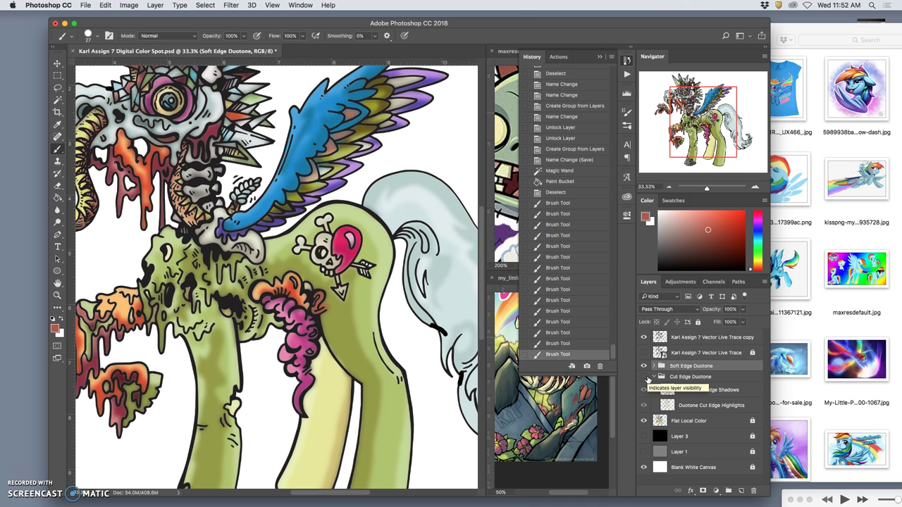
left_click(643, 378)
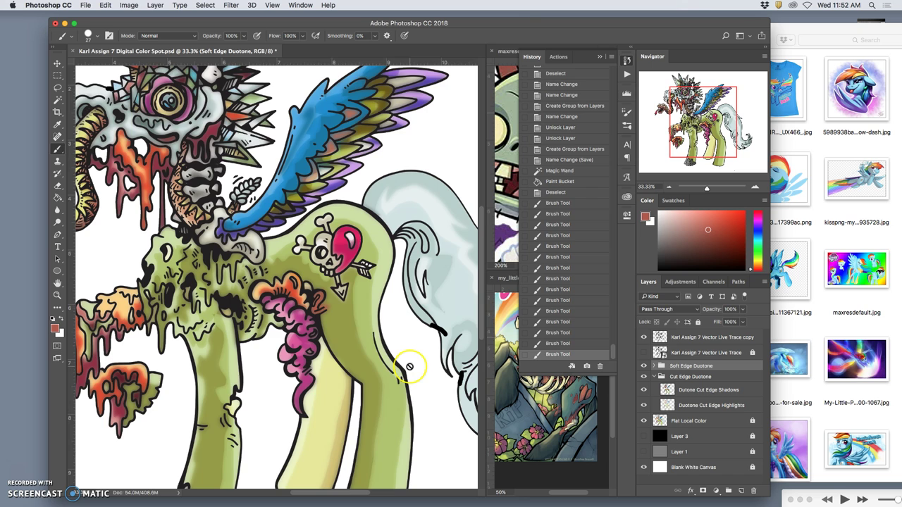
- Review the combined shading, collapse the Cut Edge Duotone group and lower the Soft Edge Duotone group's opacity to 66%
scroll(410, 366, "down", 5)
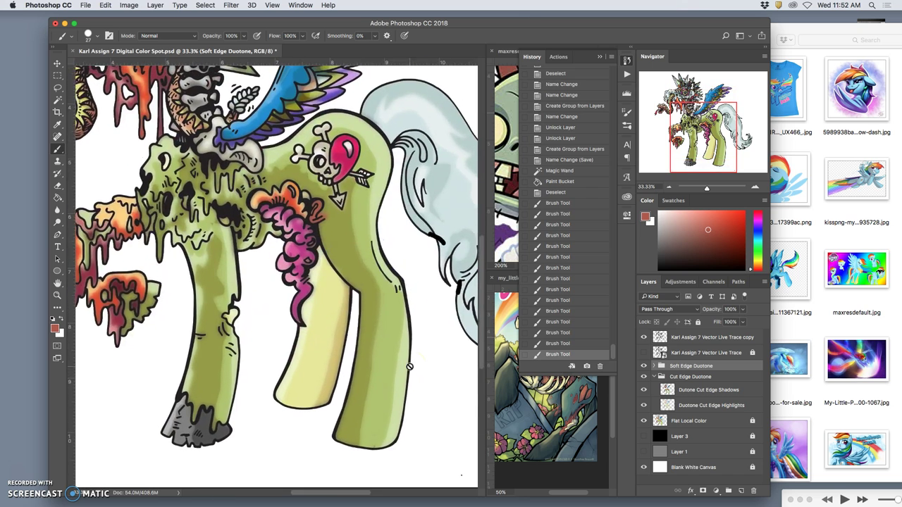
scroll(409, 367, "right", 2)
scroll(410, 366, "up", 10)
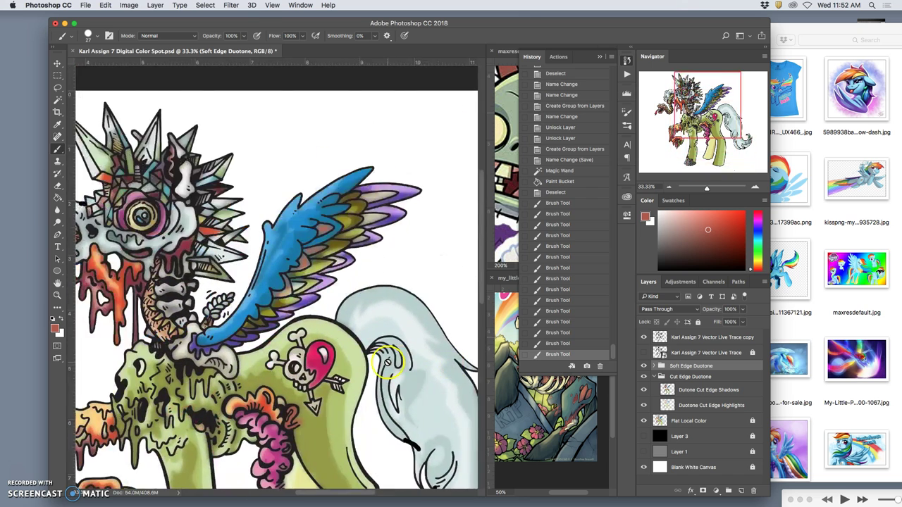
scroll(387, 362, "left", 3)
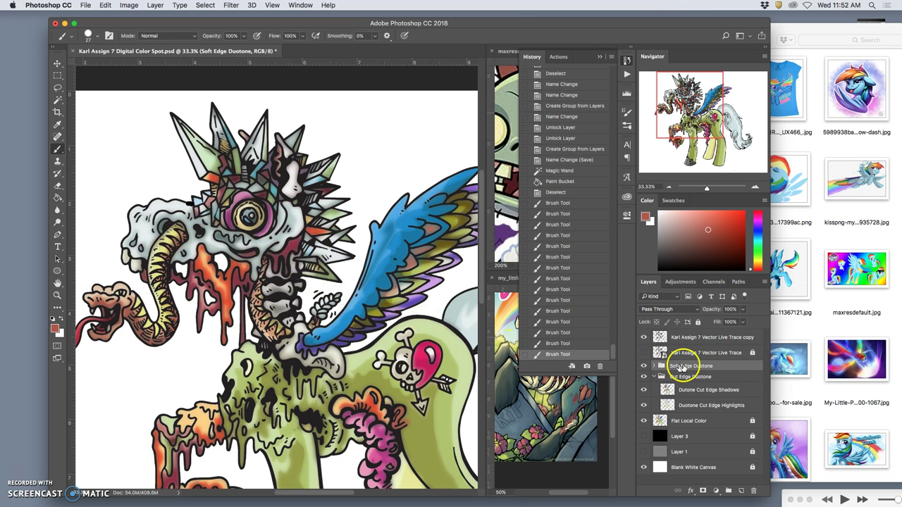
left_click(684, 365)
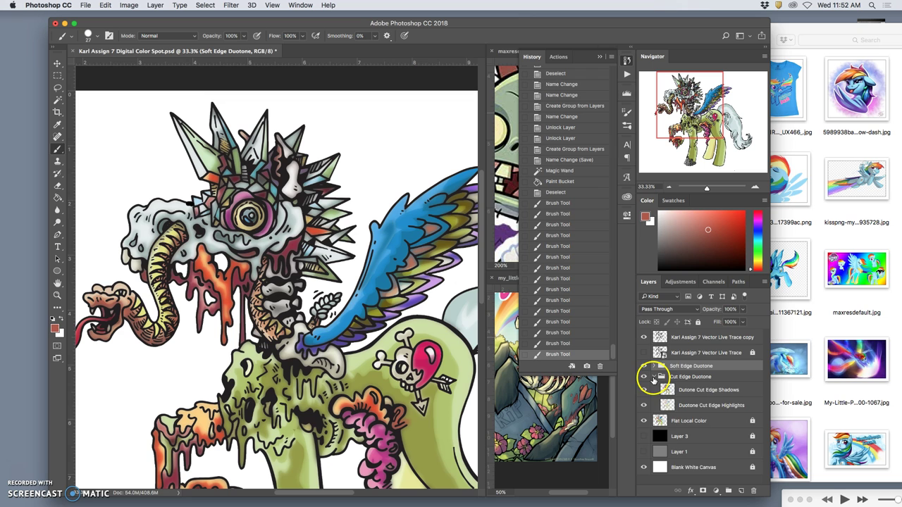
left_click(655, 376)
left_click(742, 310)
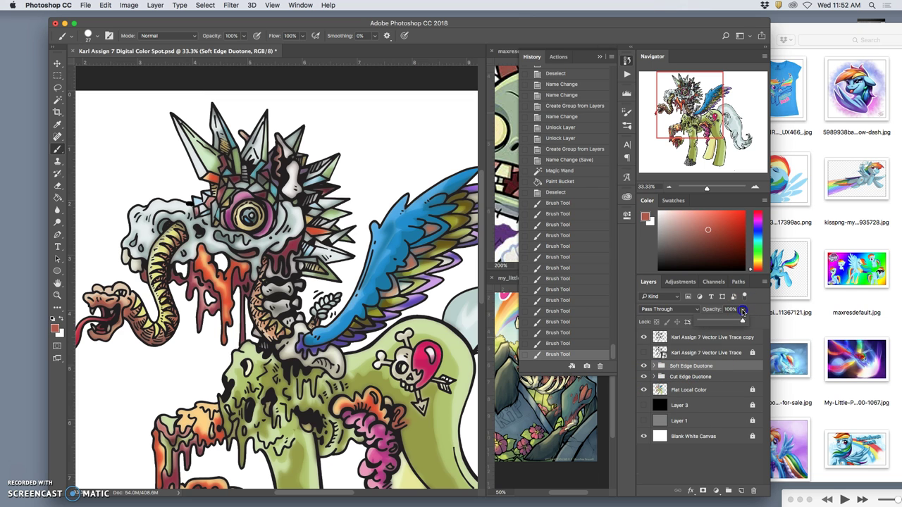
left_click_drag(736, 323, 730, 322)
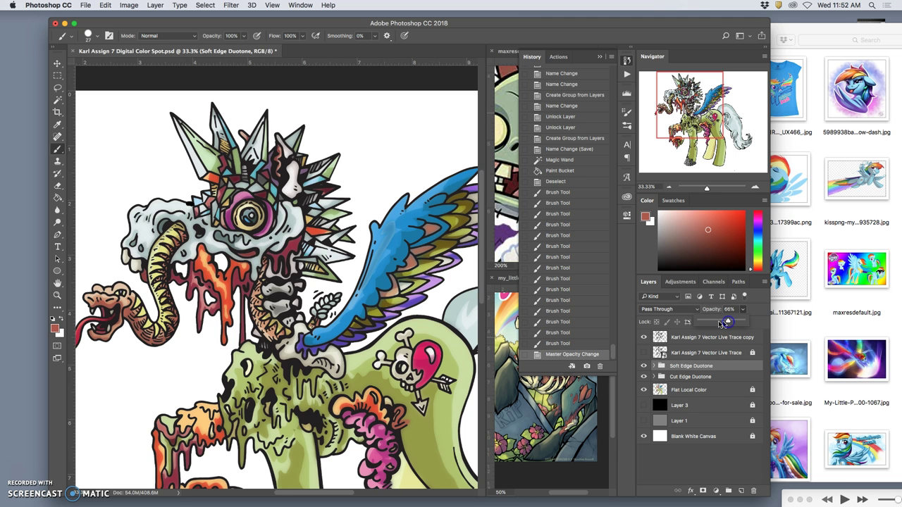
- Review the blended shading across the whole creature, expand the Soft Edge Duotone group and select the Dutone Soft Edge Shadows copy layer
scroll(433, 304, "down", 5)
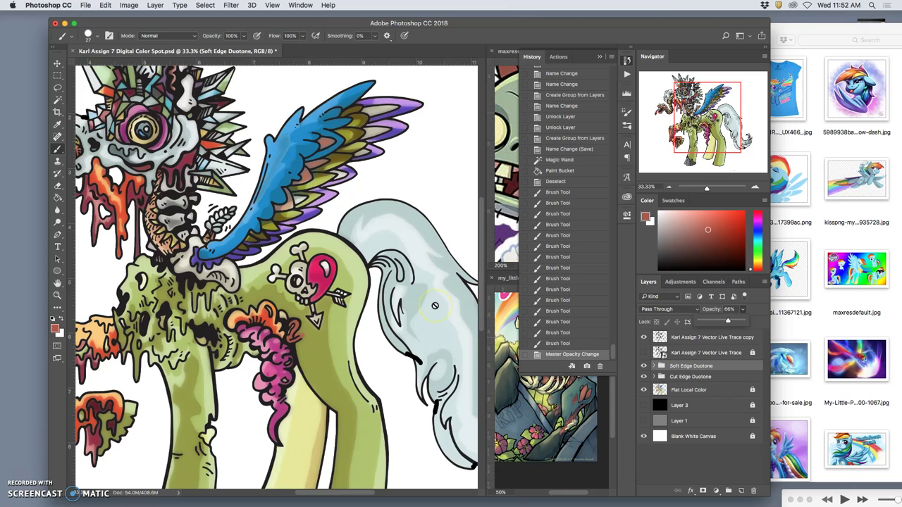
scroll(435, 305, "down", 3)
key("super+minus")
key("super+minus")
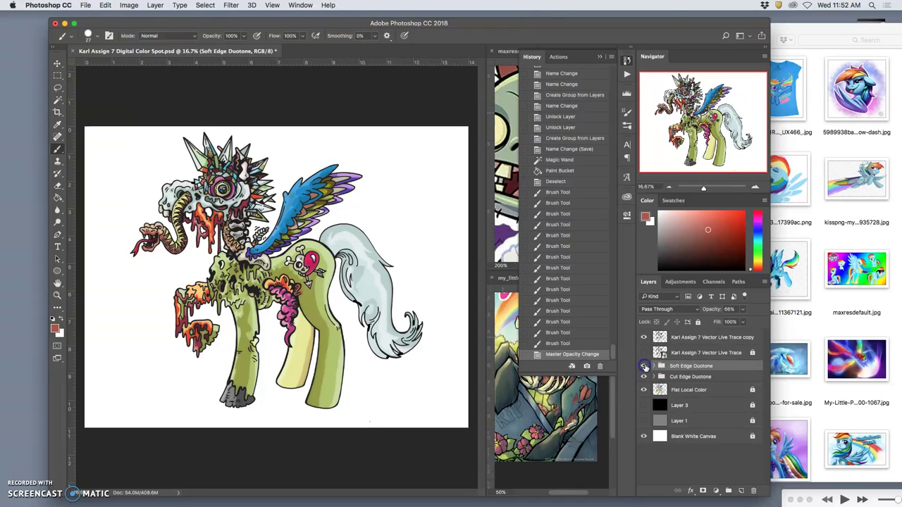
left_click(655, 367)
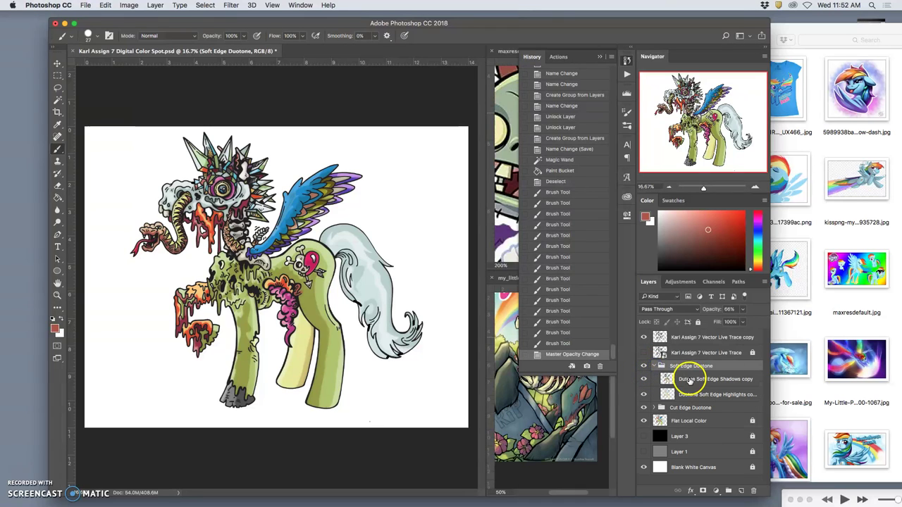
left_click(691, 380)
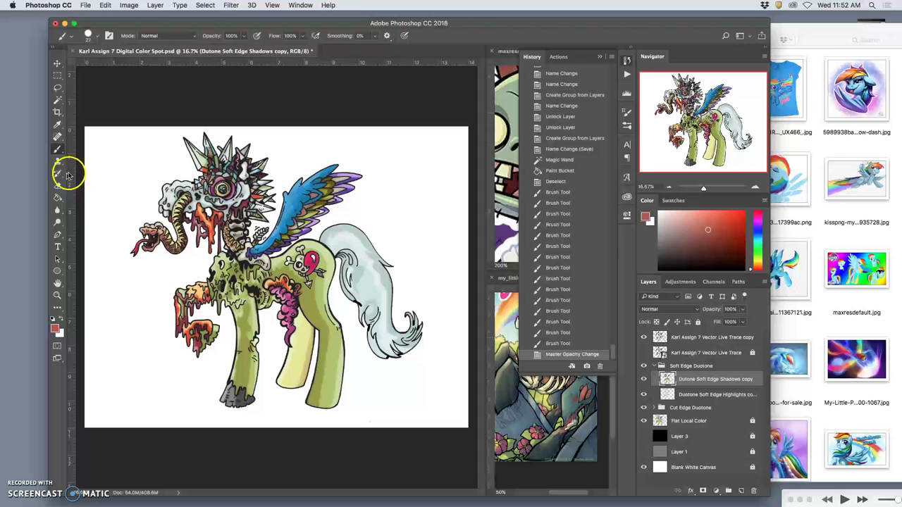
- Try to fill the blue wing on the soft edge shadows layer with a pale tone sampled from the tail using Paint Bucket
left_click(58, 198)
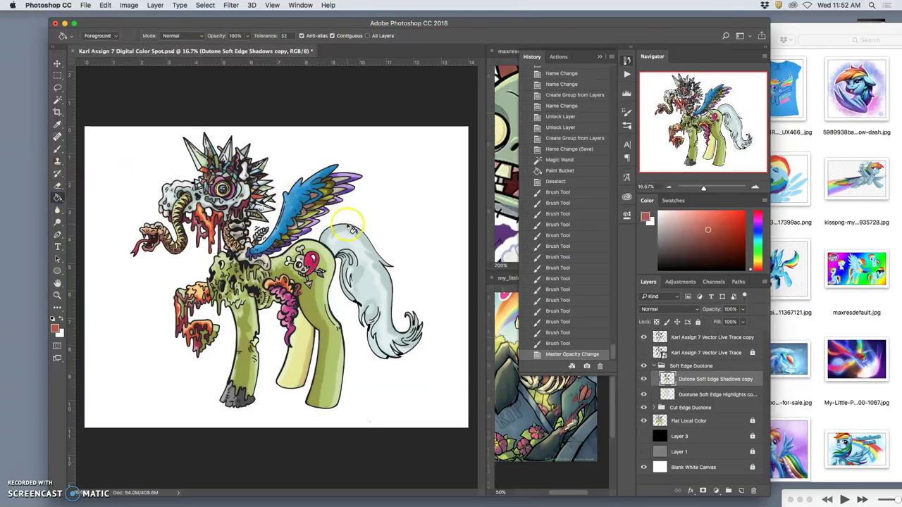
left_click(350, 232, "alt")
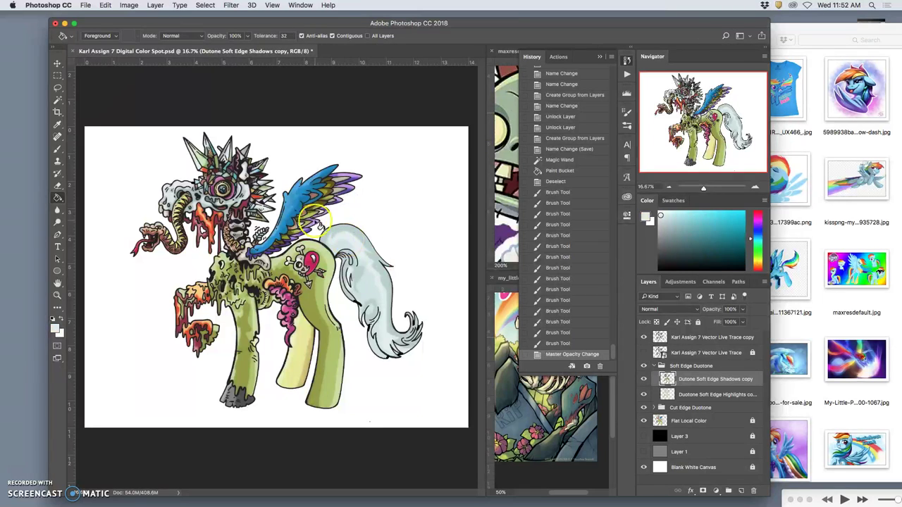
left_click(289, 202)
key("super+z")
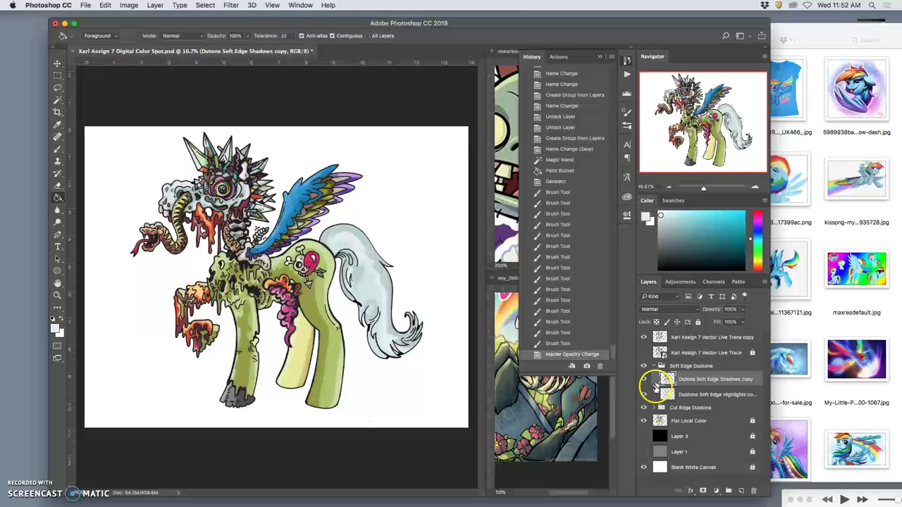
- Hide the Cut Edge Duotone group and examine the soft edge shading on the wing and body up close
left_click(644, 408)
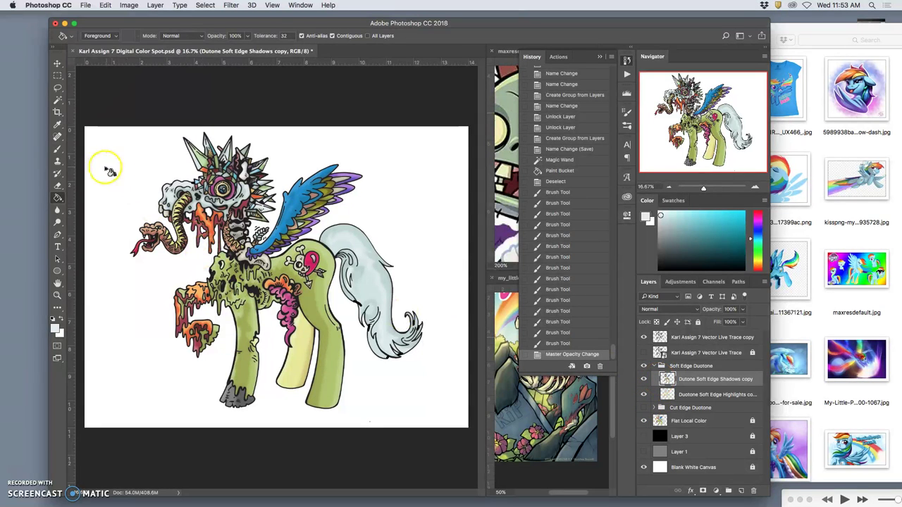
key("super+equal")
key("super+equal")
key("super+equal")
scroll(258, 189, "up", 5)
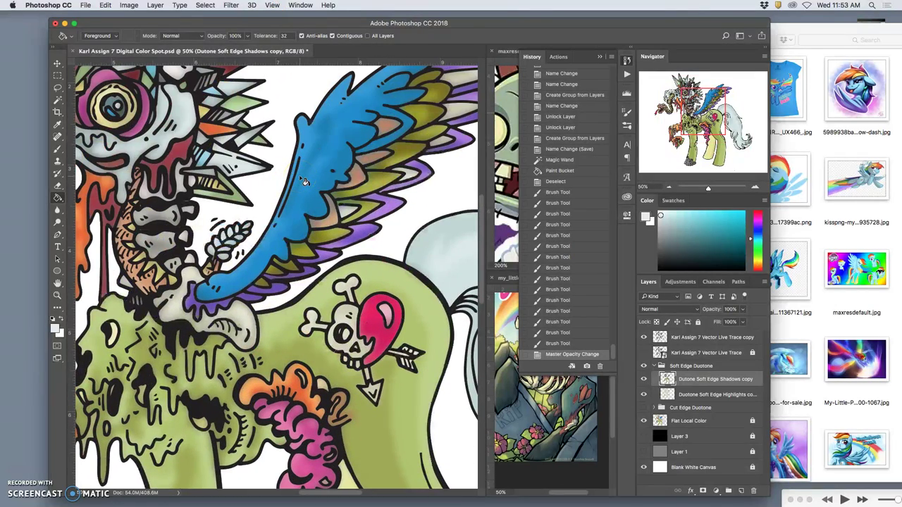
key("super+minus")
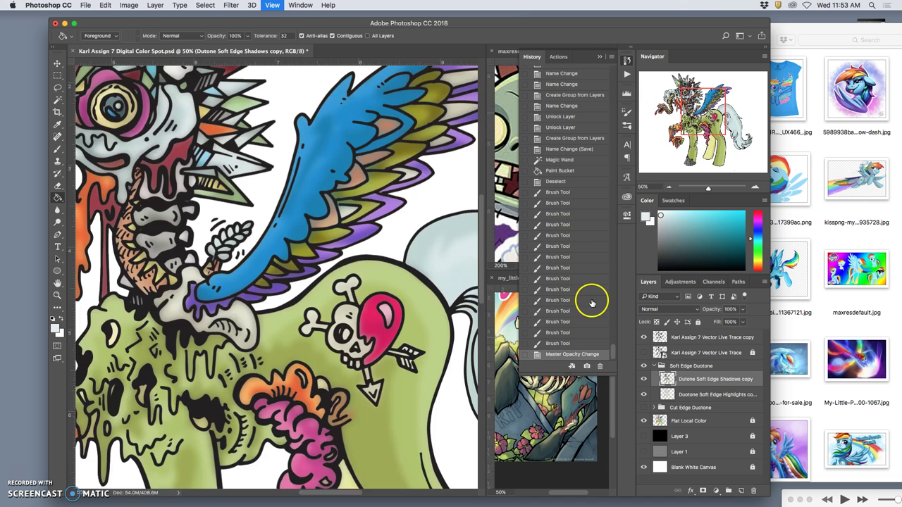
- Lighten the leading edge of the blue wing on the soft edge shadows layer with the Dodge tool at 53% exposure, midtones range
key("super+minus")
key("super+minus")
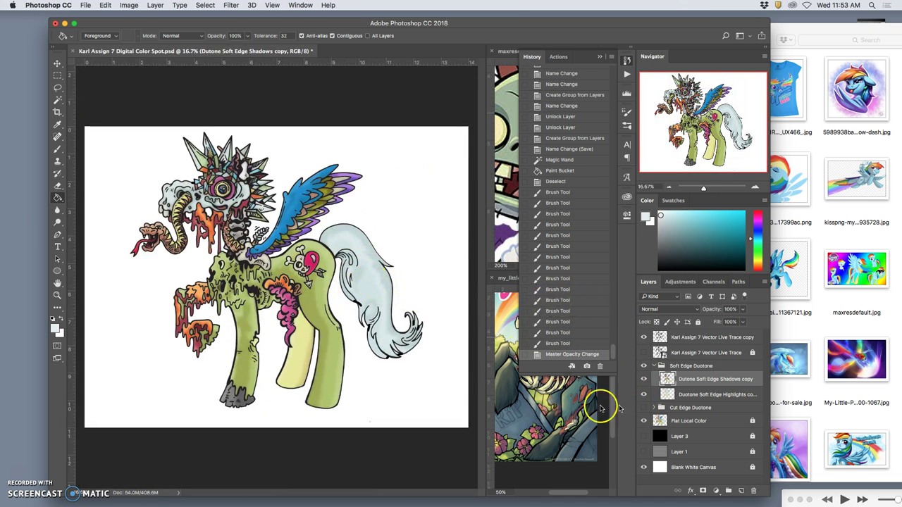
left_click(57, 224)
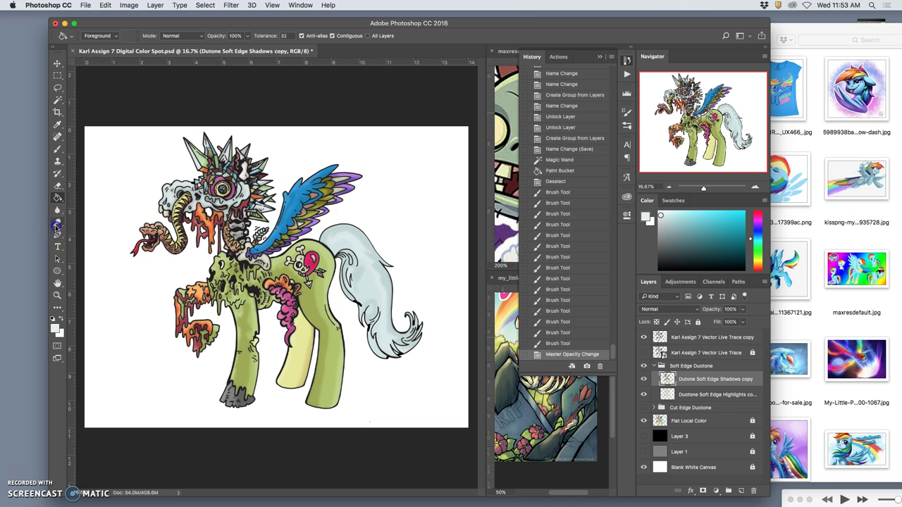
left_click(79, 223)
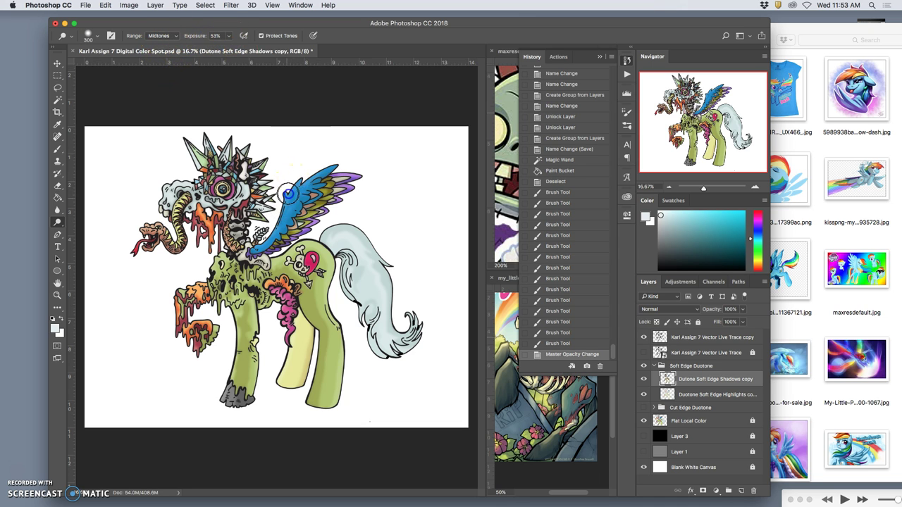
mouse_move(288, 193)
left_mouse_down()
mouse_move(267, 232)
mouse_move(273, 219)
left_mouse_up()
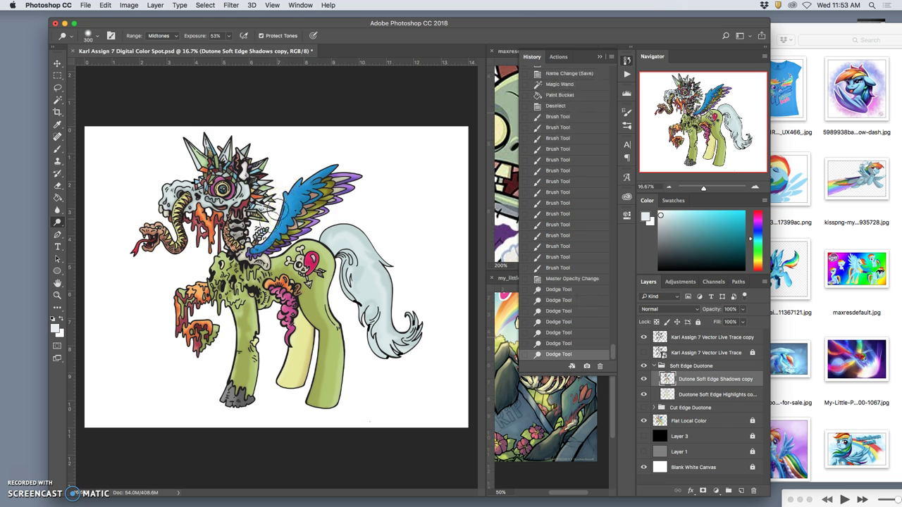
left_click(265, 236)
left_click(269, 229)
left_click(280, 212)
left_click(286, 193)
left_click(291, 179)
left_click(290, 180)
left_click(289, 184)
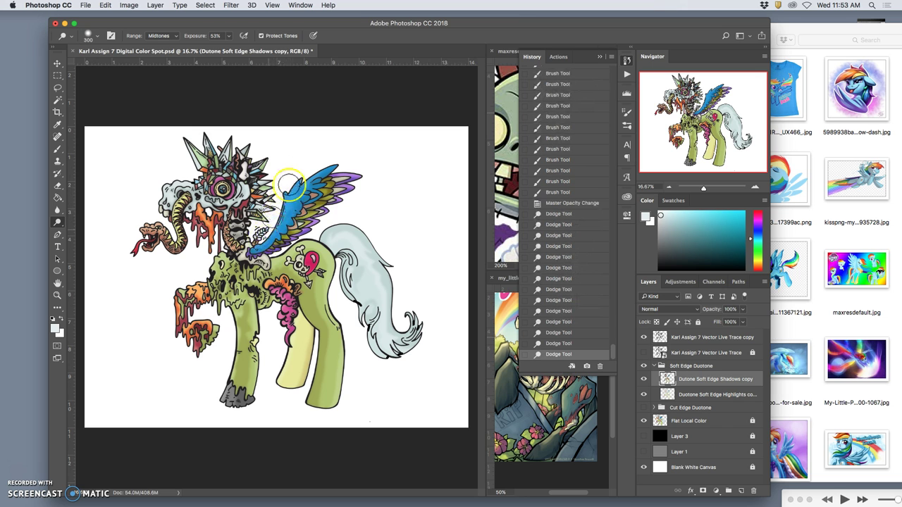
- Try to lighten the green rump around the skull-and-heart mark with the Dodge tool
left_click(331, 249)
left_click(320, 249)
left_click(306, 251)
left_click(326, 275)
left_click(327, 273)
left_click(310, 263)
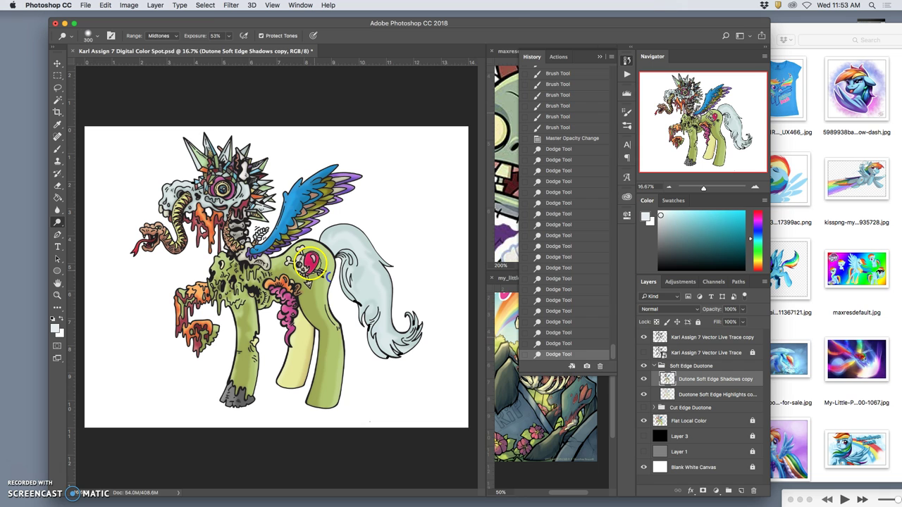
- Set the Dodge exposure to 72% and try stronger highlights along the blue wing from its tip to its base
left_click(215, 36)
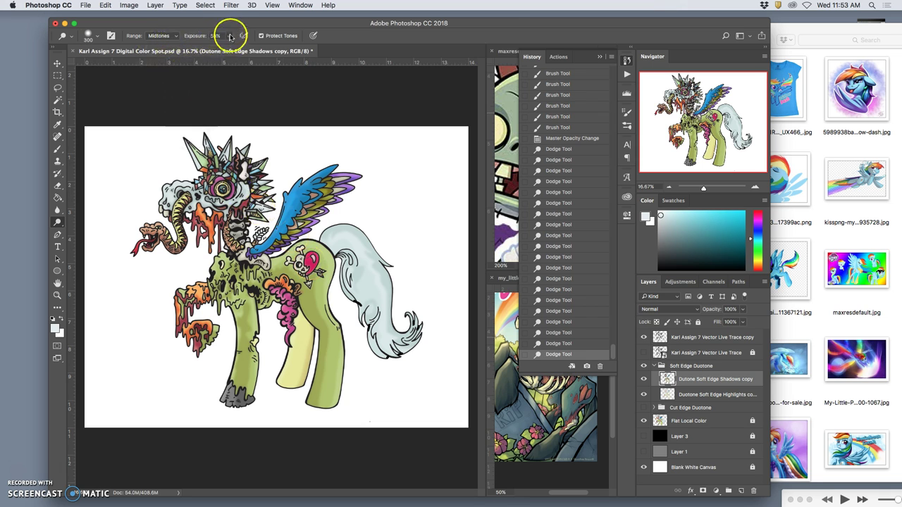
left_click(230, 37)
mouse_move(309, 186)
left_mouse_down()
mouse_move(286, 200)
mouse_move(310, 179)
left_mouse_up()
mouse_move(310, 179)
left_mouse_down()
mouse_move(282, 233)
mouse_move(270, 220)
mouse_move(320, 172)
left_mouse_up()
left_click_drag(320, 172, 298, 194)
mouse_move(269, 246)
left_mouse_down()
mouse_move(248, 260)
mouse_move(266, 238)
left_mouse_up()
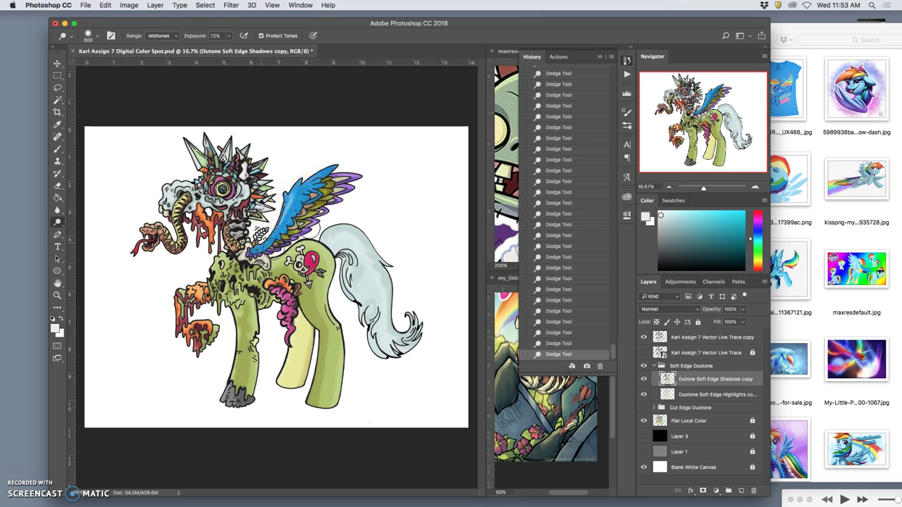
- Try to lighten the tail, legs, skull head, spikes and snake on the soft edge shadows layer with Dodge strokes
mouse_move(343, 238)
left_mouse_down()
mouse_move(368, 260)
mouse_move(384, 349)
left_mouse_up()
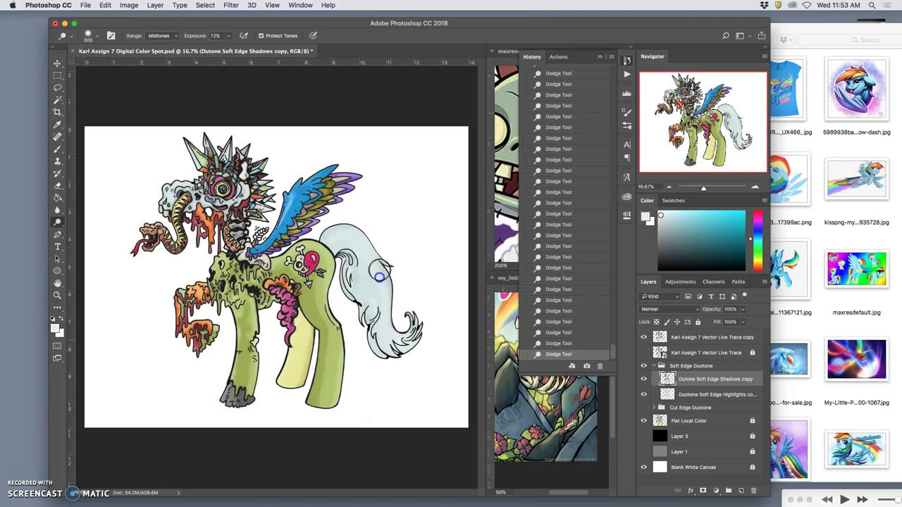
mouse_move(321, 408)
left_mouse_down()
mouse_move(333, 344)
mouse_move(327, 314)
mouse_move(329, 329)
left_mouse_up()
mouse_move(284, 355)
left_mouse_down()
mouse_move(243, 351)
mouse_move(238, 390)
left_mouse_up()
mouse_move(173, 299)
left_mouse_down()
mouse_move(179, 333)
mouse_move(203, 257)
mouse_move(202, 196)
mouse_move(169, 189)
left_mouse_up()
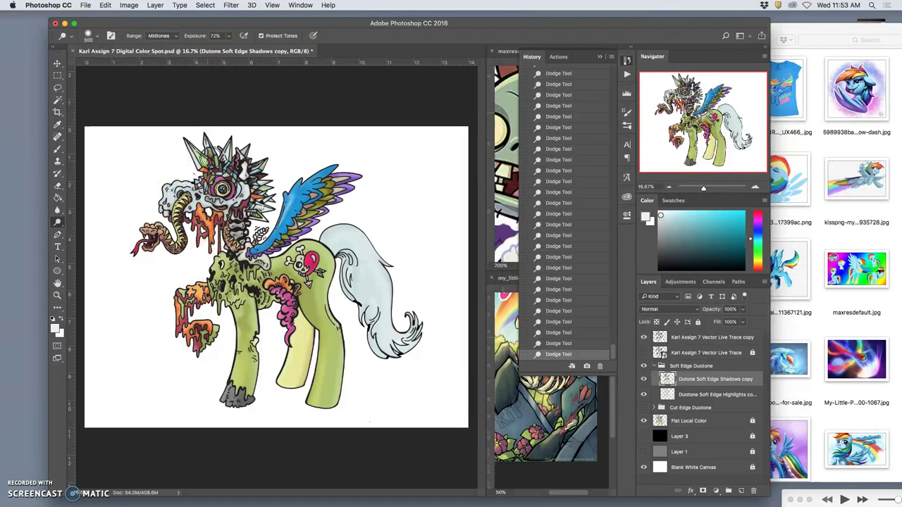
mouse_move(197, 158)
left_mouse_down()
mouse_move(240, 144)
mouse_move(230, 169)
mouse_move(245, 182)
left_mouse_up()
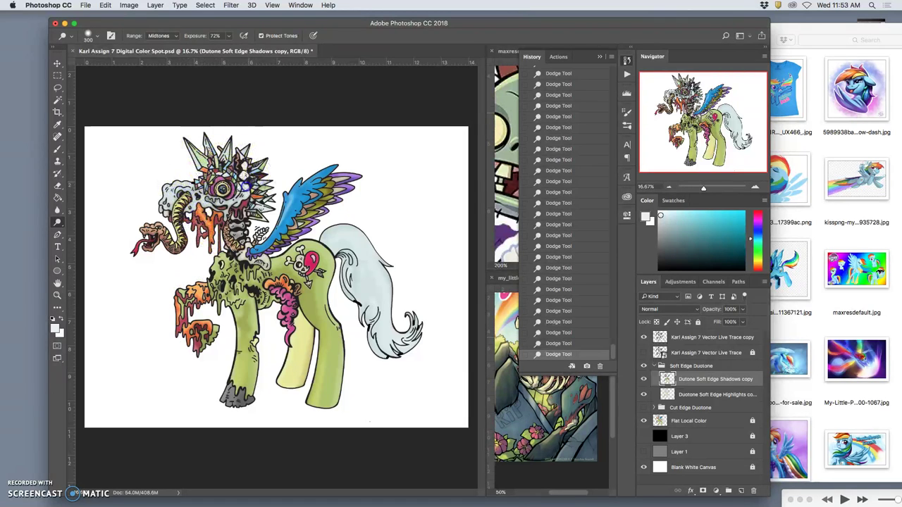
left_click(155, 250)
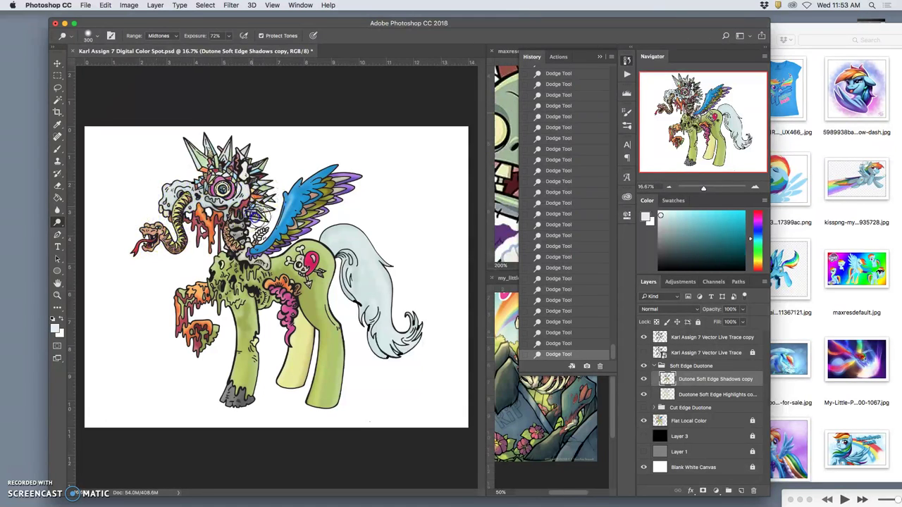
left_click(259, 223)
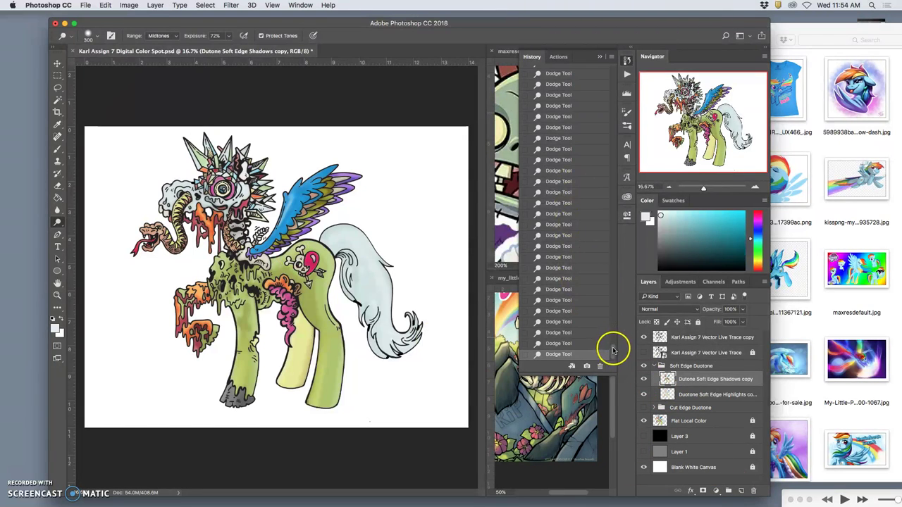
- Show the gray Layer 1 behind the creature and compare earlier and later Dodge states in the history
left_click(644, 452)
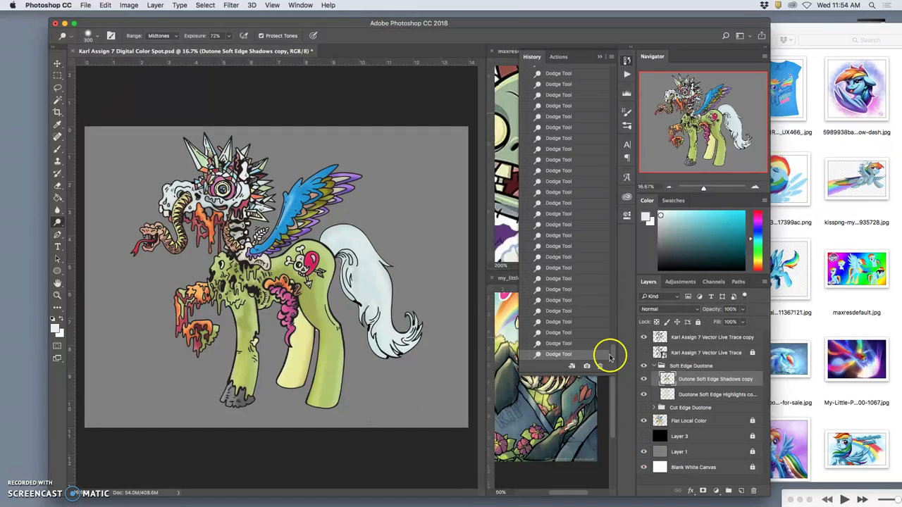
mouse_move(615, 346)
left_mouse_down()
mouse_move(614, 305)
mouse_move(571, 278)
mouse_move(586, 358)
mouse_move(597, 326)
mouse_move(559, 207)
mouse_move(557, 220)
left_mouse_up()
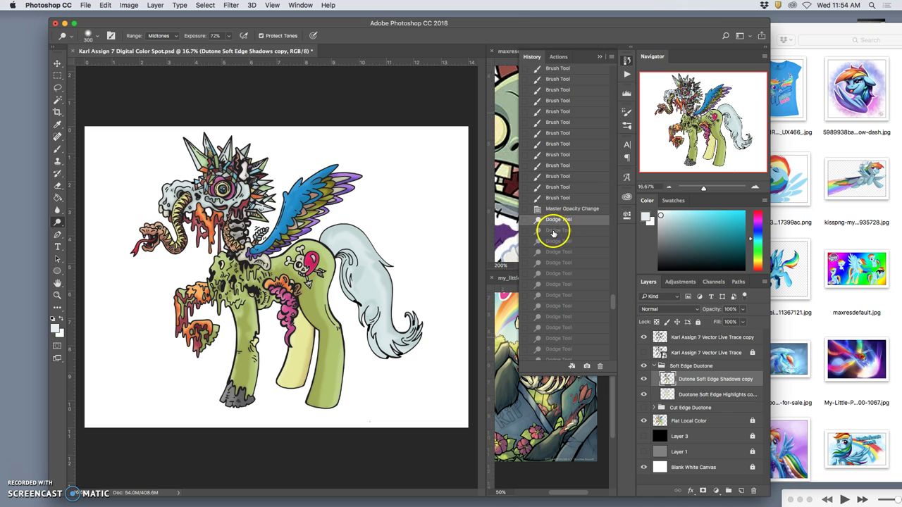
left_click(559, 212)
left_click(558, 220)
left_click_drag(612, 300, 609, 350)
left_click(557, 278)
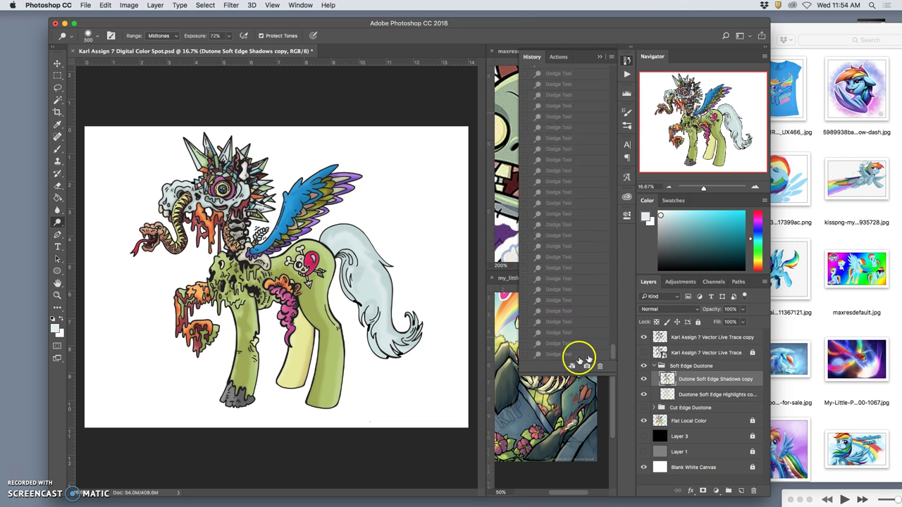
left_click(578, 355)
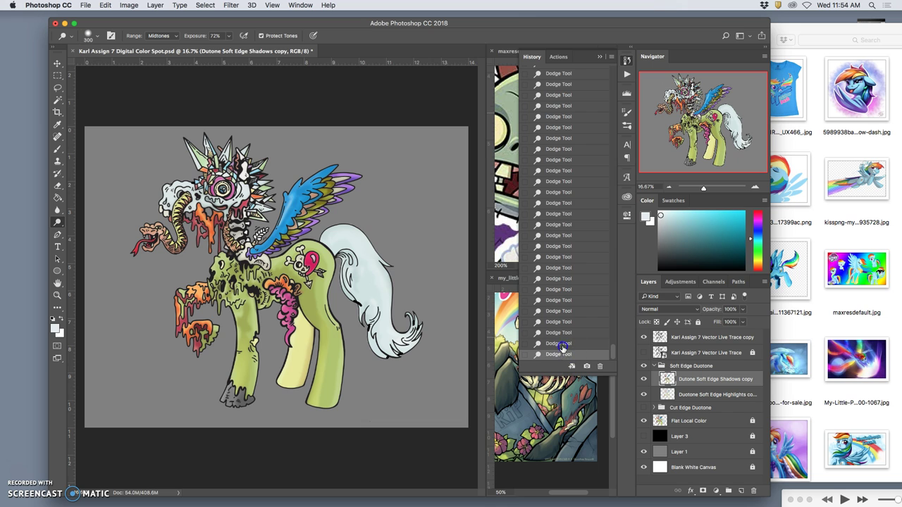
left_click(561, 311)
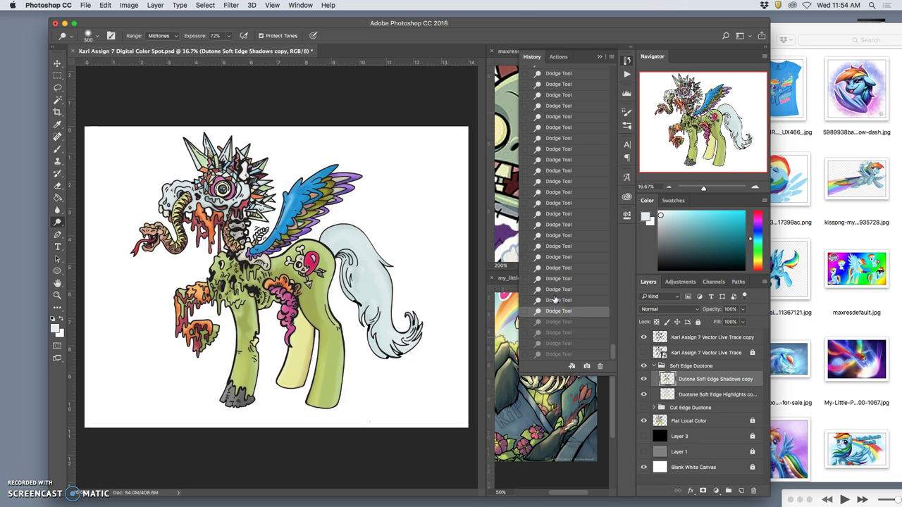
left_click(559, 329)
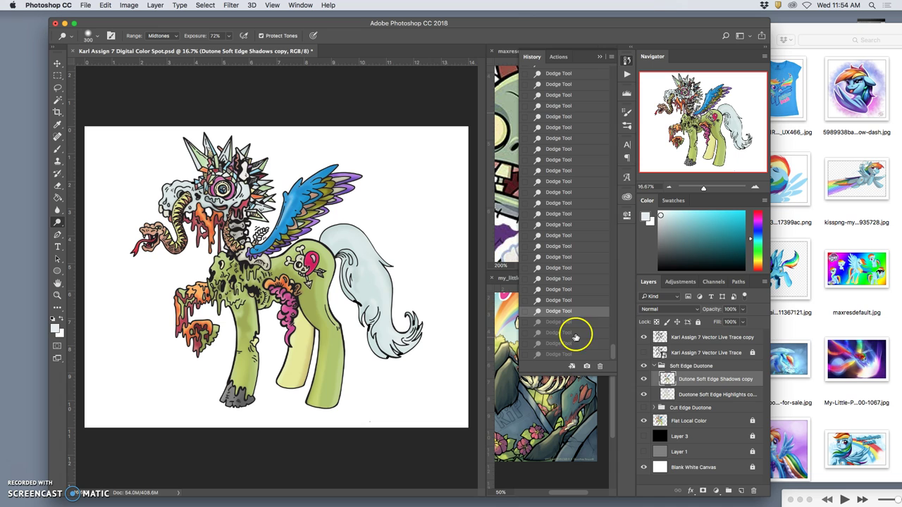
- Revert the artwork to the fourth Dodge stroke after the master opacity change, keeping the soft edge shadows layer selected
left_click(691, 395)
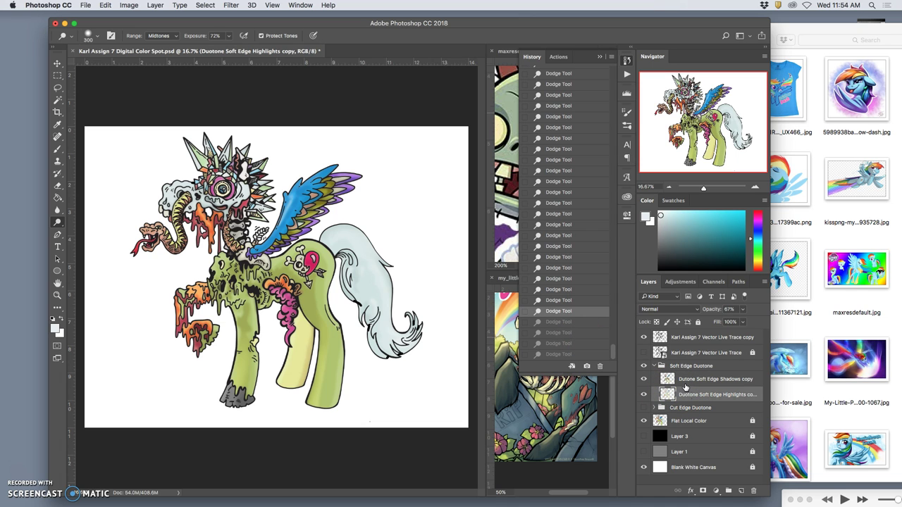
left_click(684, 383)
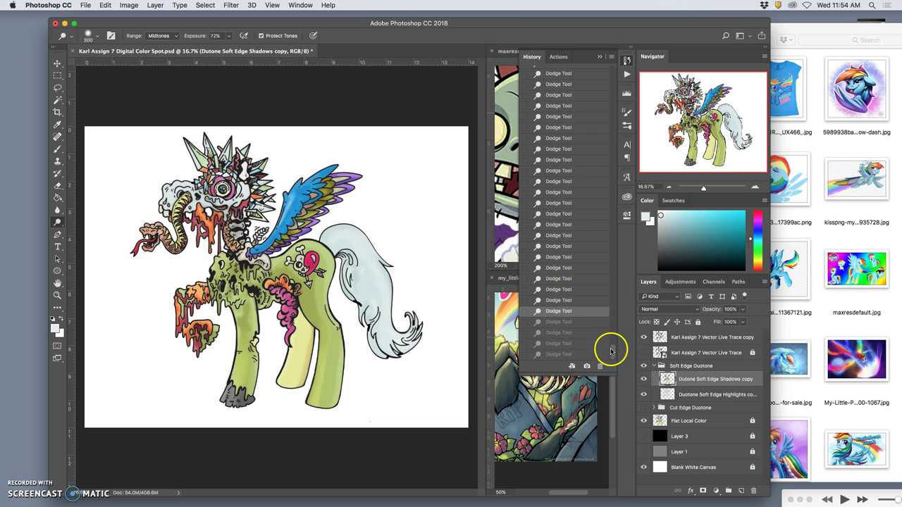
left_click_drag(613, 352, 613, 344)
scroll(613, 343, "up", 10)
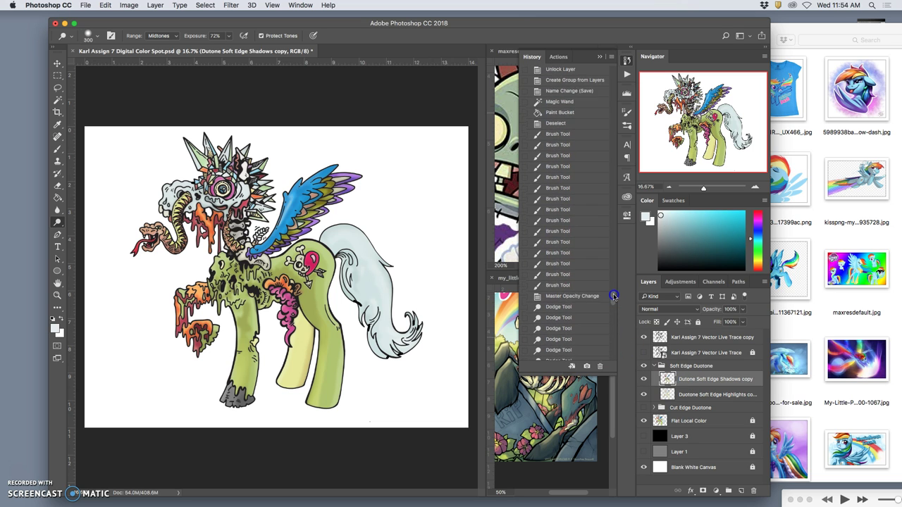
scroll(612, 296, "down", 1)
left_click(560, 296)
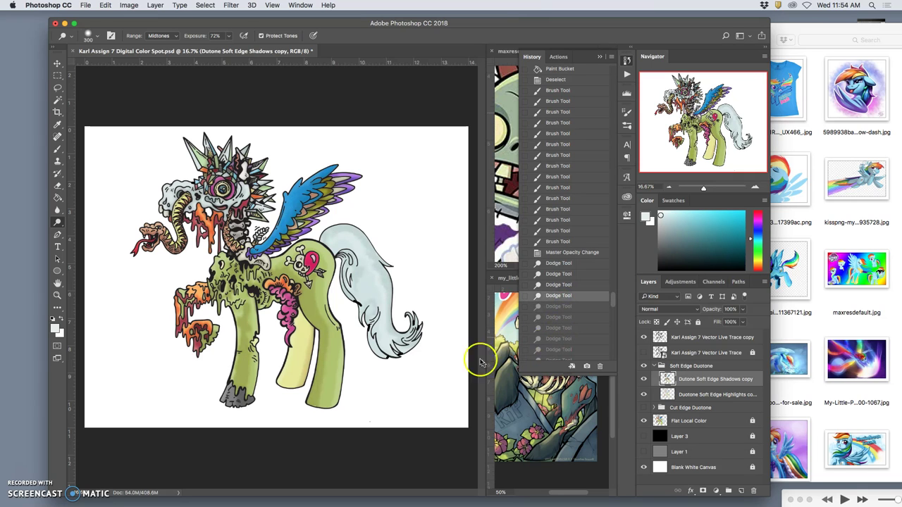
- Move the Soft Edge Duotone group directly beneath the Cut Edge Duotone group, collapse it and leave Cut Edge Duotone hidden
left_click(58, 90)
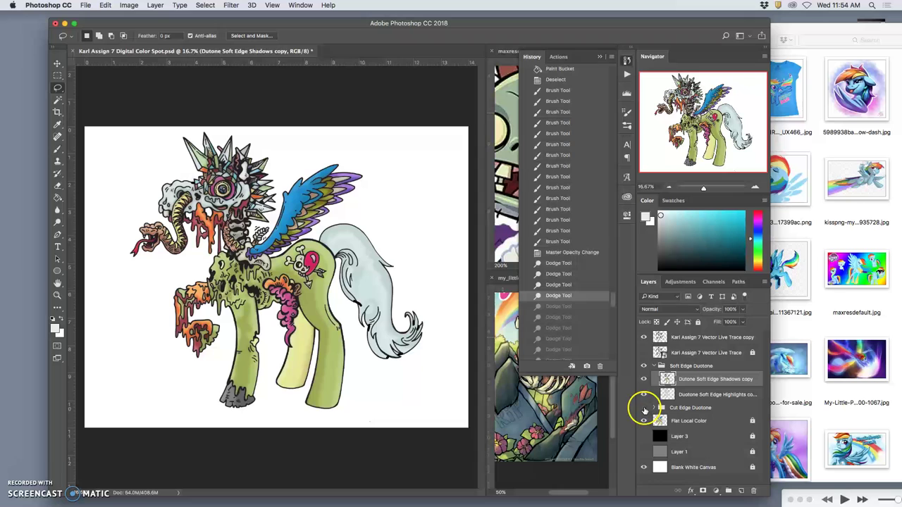
left_click(644, 408)
left_click_drag(684, 368, 678, 414)
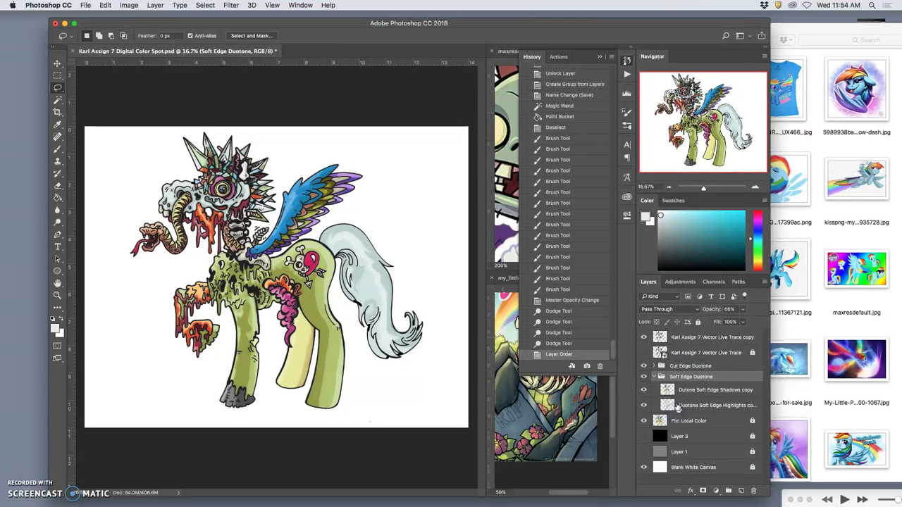
left_click(653, 377)
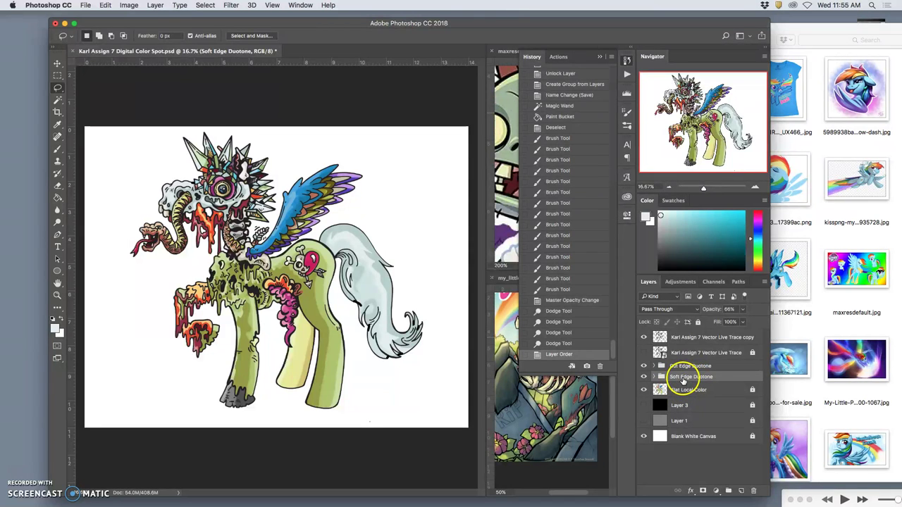
left_click(643, 366)
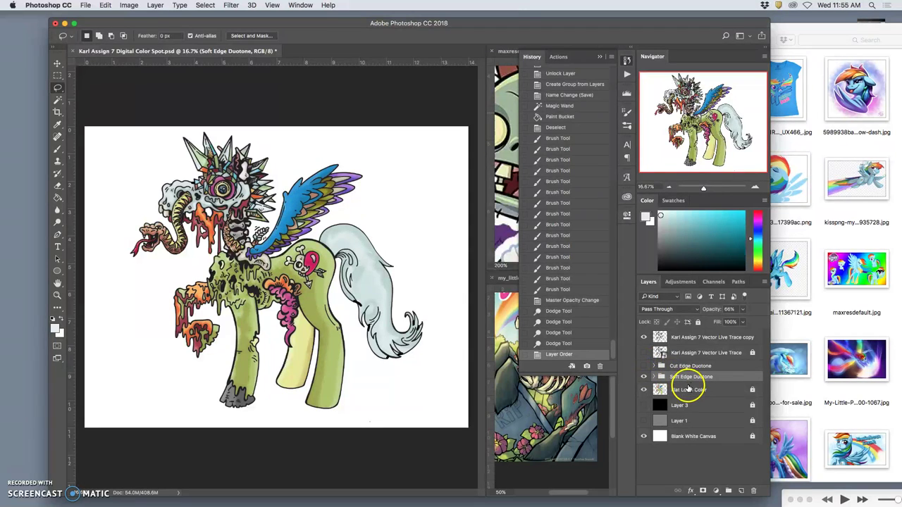
- Add a new layer above the Soft Edge Duotone group and fill it with 50% gray at 100% opacity
left_click(741, 491)
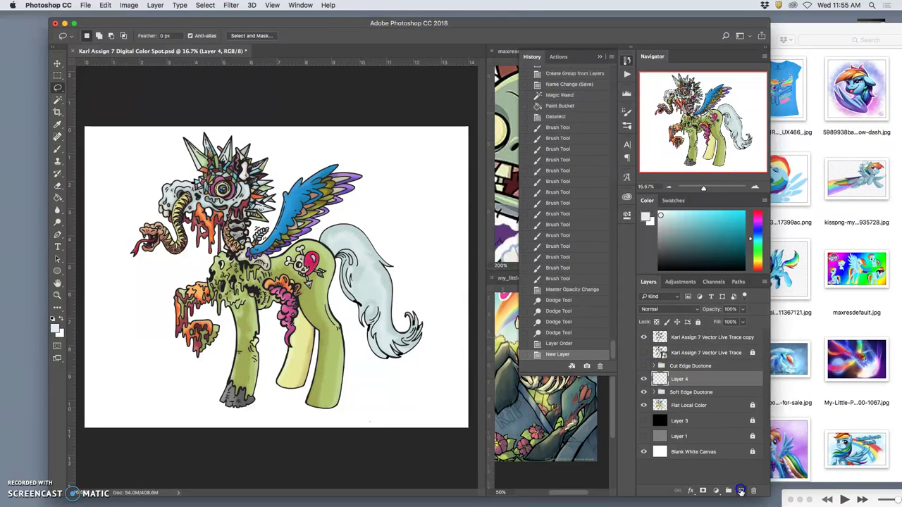
left_click(105, 5)
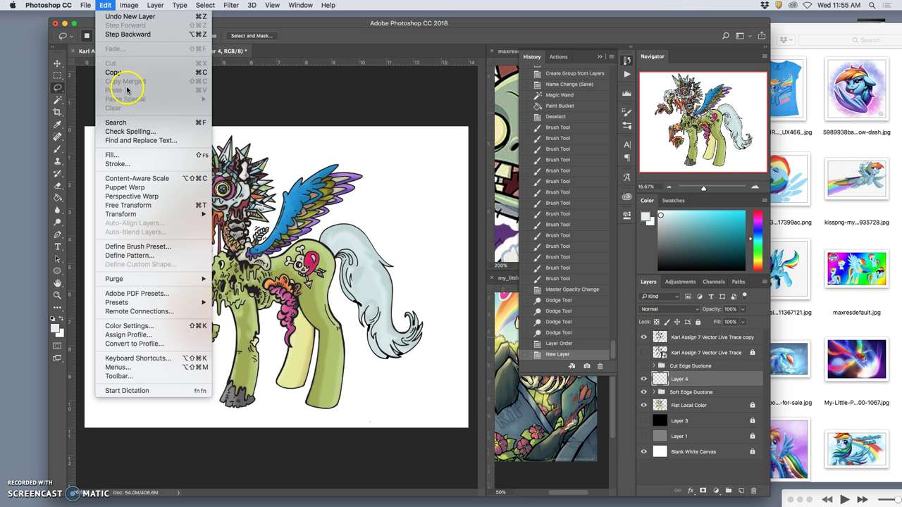
left_click(106, 156)
left_click(458, 203)
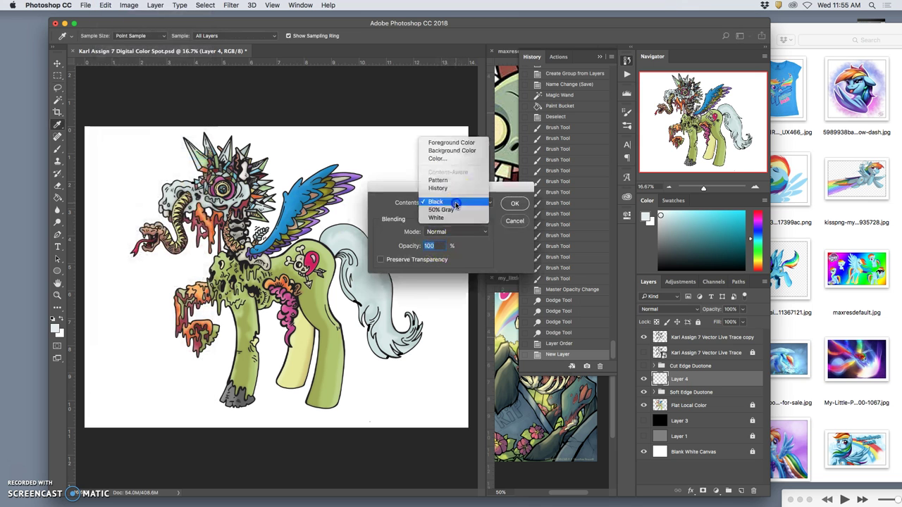
left_click(451, 212)
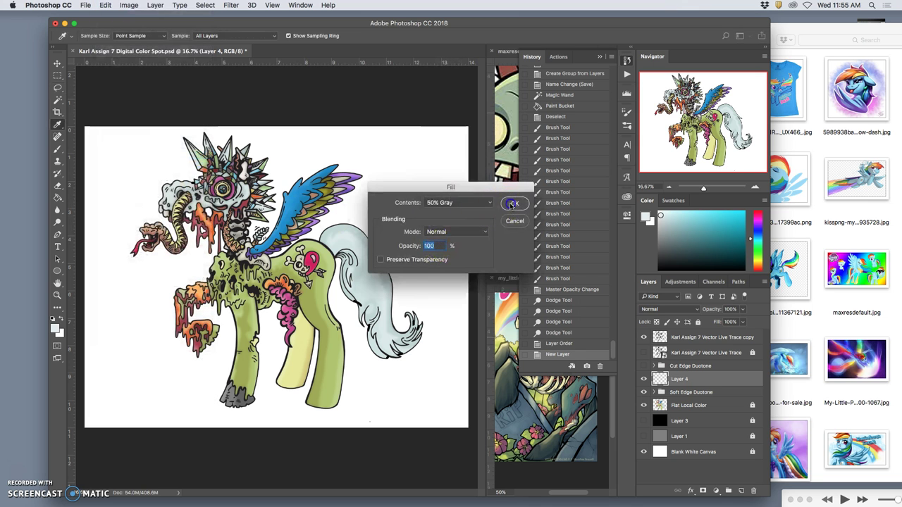
left_click(514, 203)
- Set the gray layer's blending mode to Overlay and activate the Dodge tool for it
key("l")
left_click(666, 310)
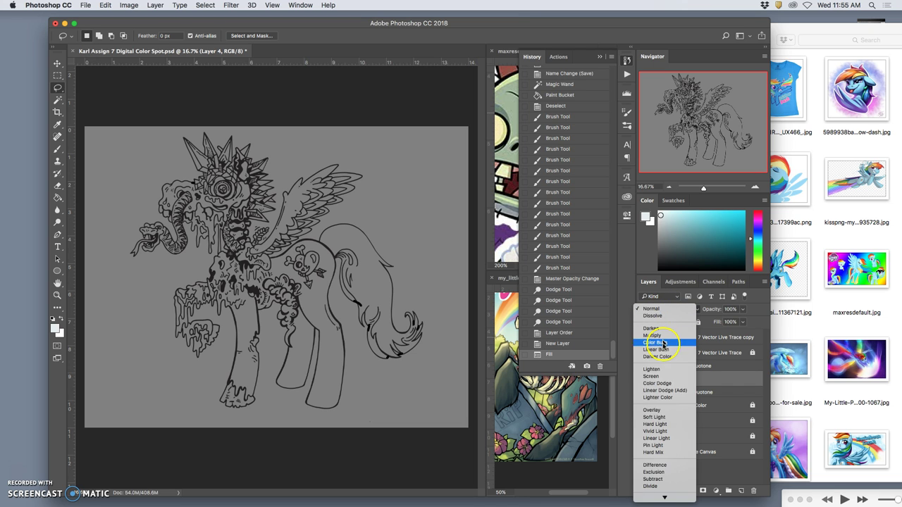
left_click(654, 411)
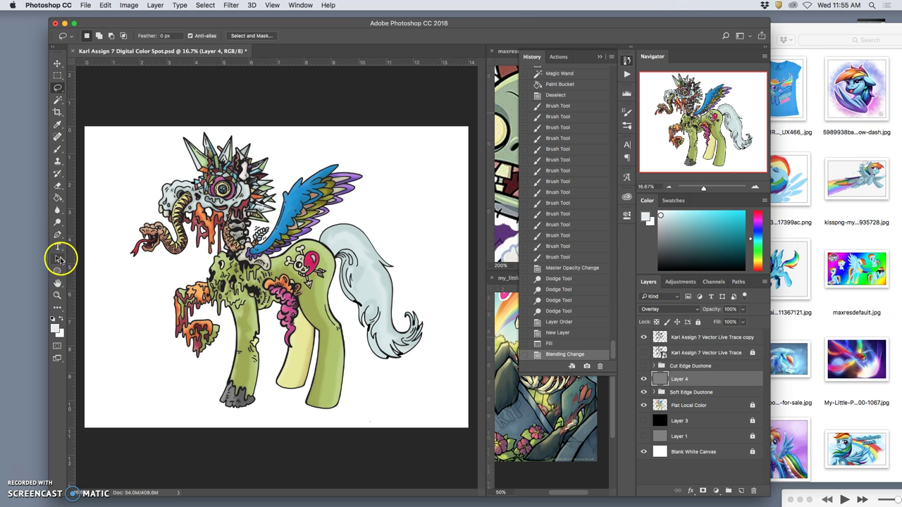
left_click(59, 223)
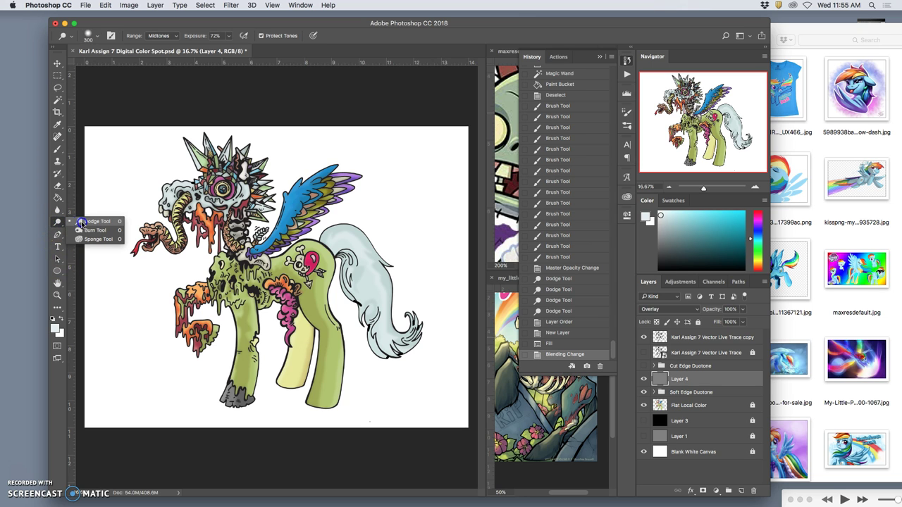
left_click(82, 223)
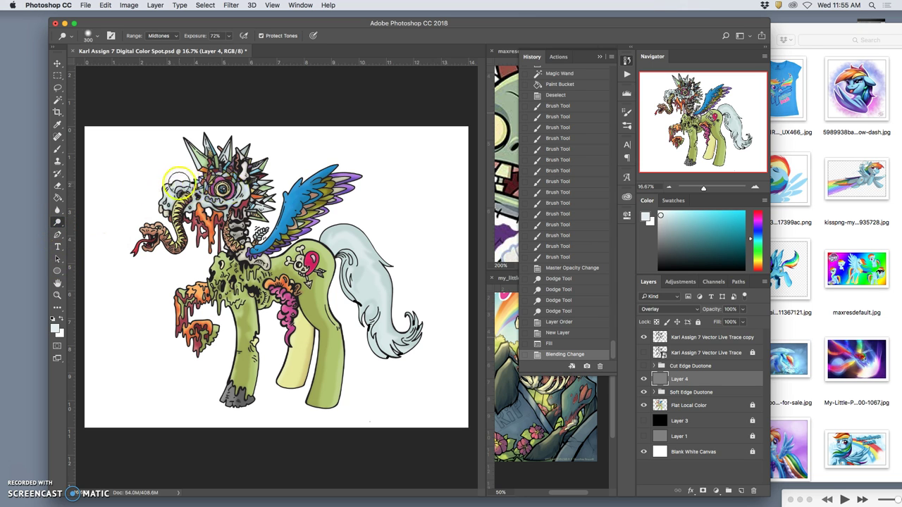
- Dodge highlights over the skull's snout and forehead on the Overlay layer, and show the gray Layer 1 backdrop
left_click(163, 191)
left_click(176, 177)
left_click(195, 169)
left_click(204, 177)
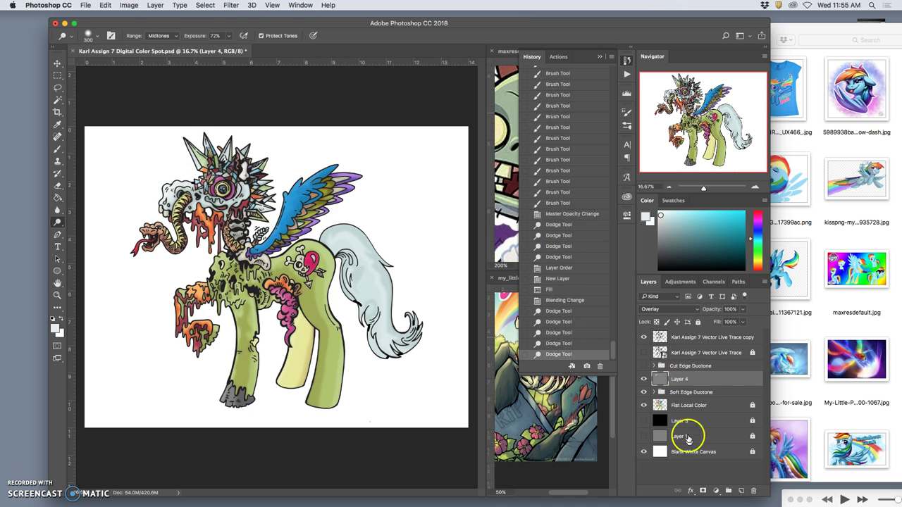
left_click(643, 437)
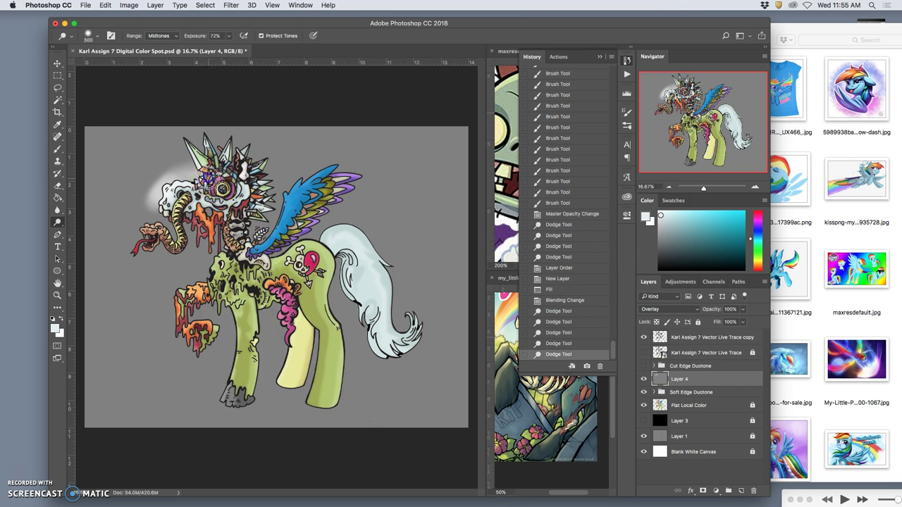
- Dodge highlights along the spikes around the top and back of the pony's head
left_click(189, 147)
left_click(197, 149)
left_click(217, 145)
left_click(225, 151)
left_click(233, 165)
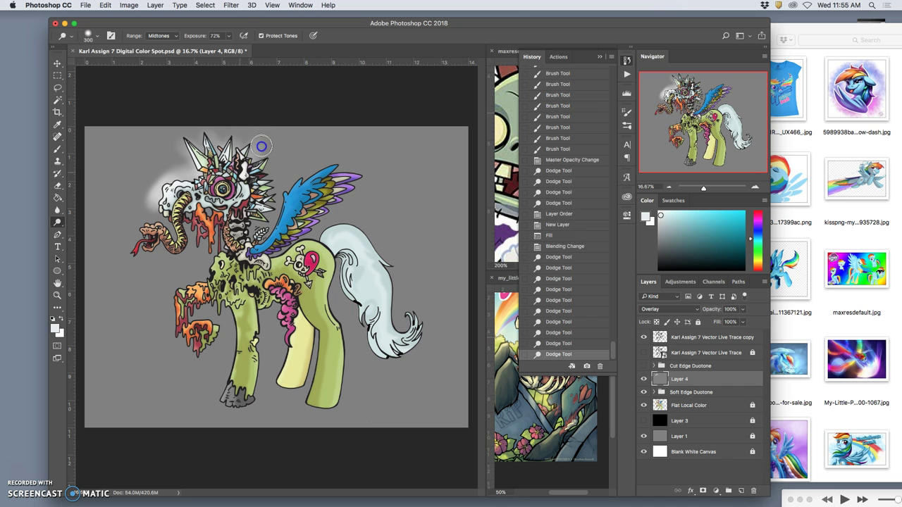
left_click(262, 148)
left_click(261, 179)
left_click(264, 191)
left_click(264, 197)
left_click(262, 202)
left_click(262, 209)
- Dodge highlights on the snake's head and its curved body hanging from the skull's mouth
left_click(171, 226)
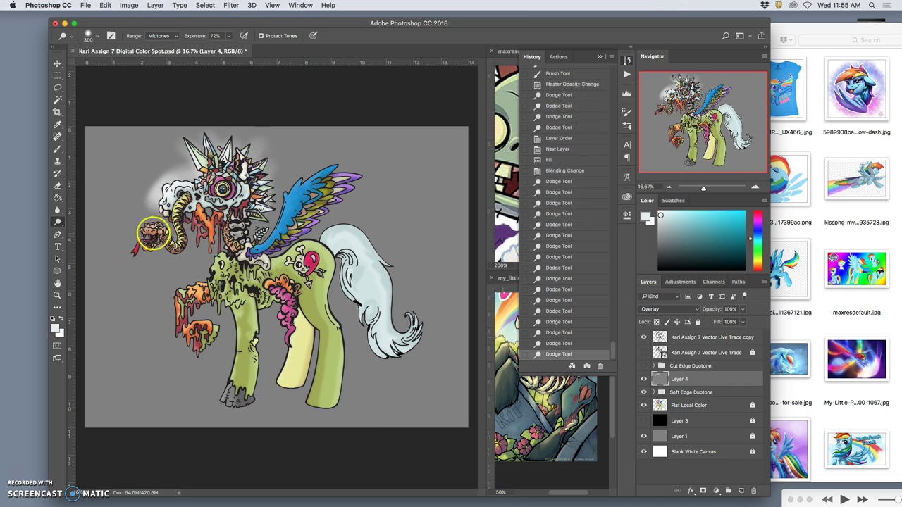
left_click(150, 234)
left_click(165, 238)
left_click(174, 242)
left_click(173, 210)
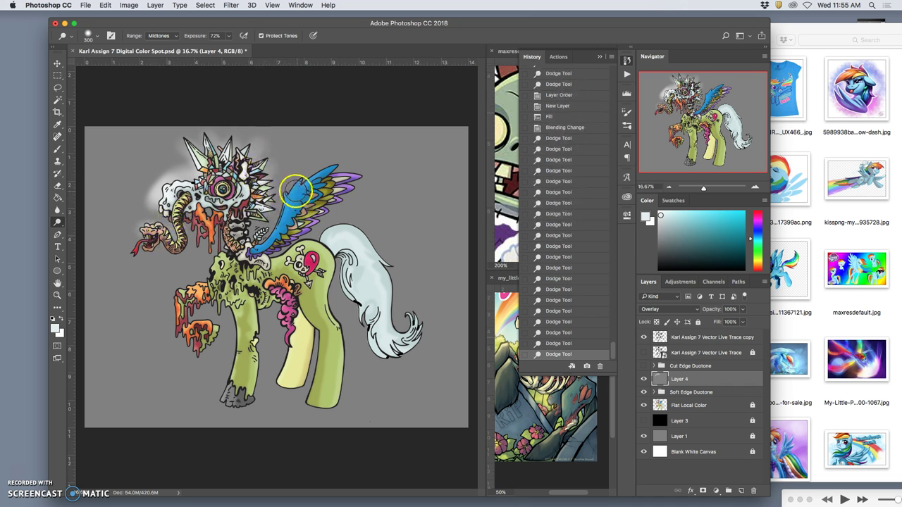
- Dodge highlights across the blue feathers and the outer purple and olive feathers of the wing
left_click(285, 199)
left_click(271, 228)
left_click(312, 188)
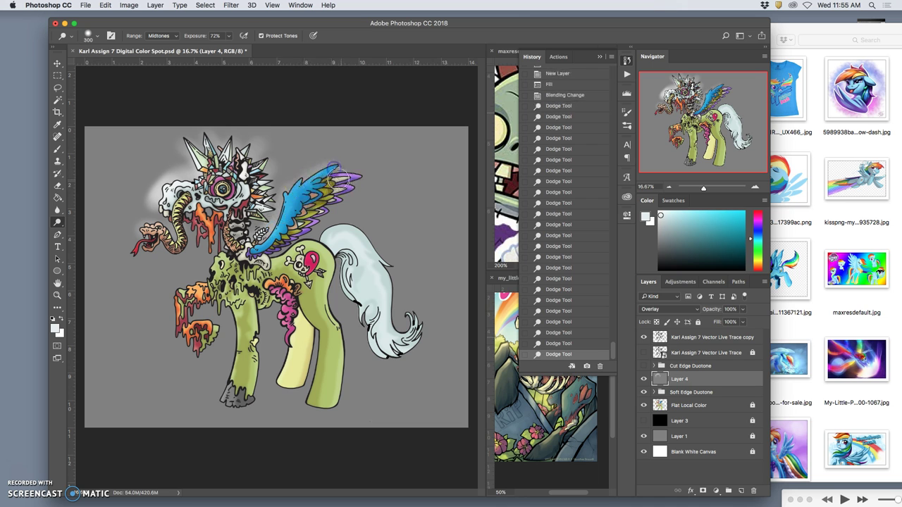
left_click(341, 176)
left_click(333, 199)
left_click(312, 218)
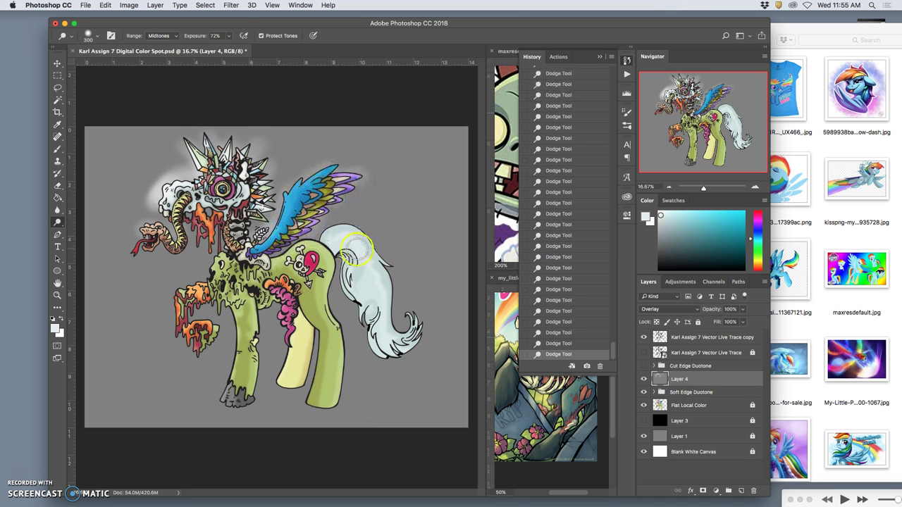
- Dodge highlights on the tail, switching to the Soft Round Pressure Size brush with 0% hardness
mouse_move(364, 270)
left_mouse_down()
mouse_move(377, 296)
mouse_move(368, 272)
left_mouse_up()
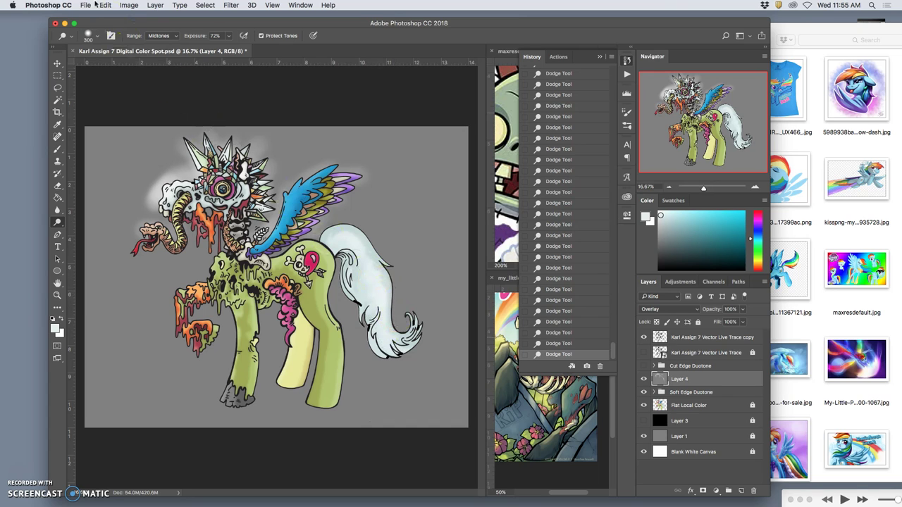
left_click(93, 40)
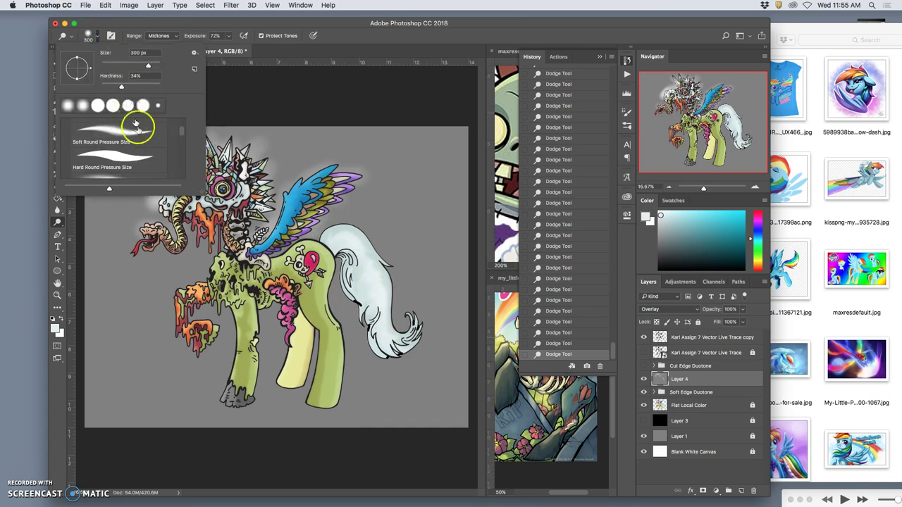
left_click(109, 150)
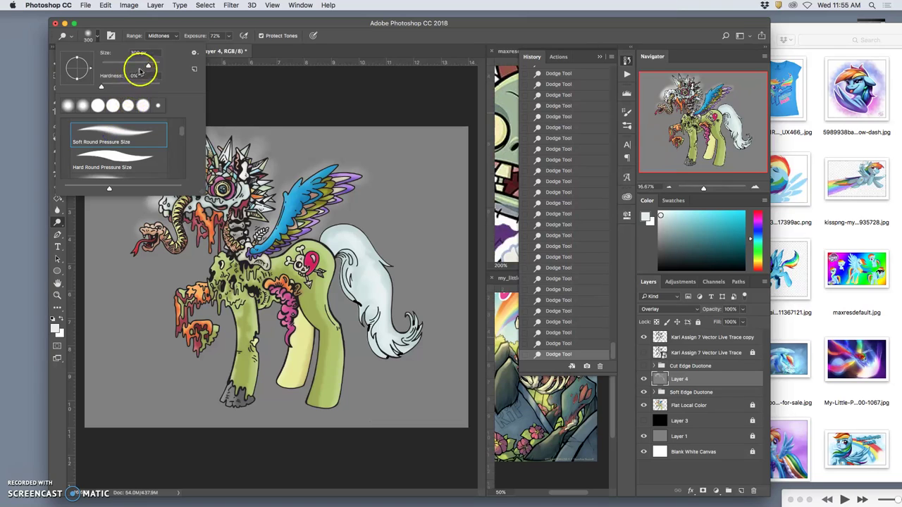
left_click(355, 233)
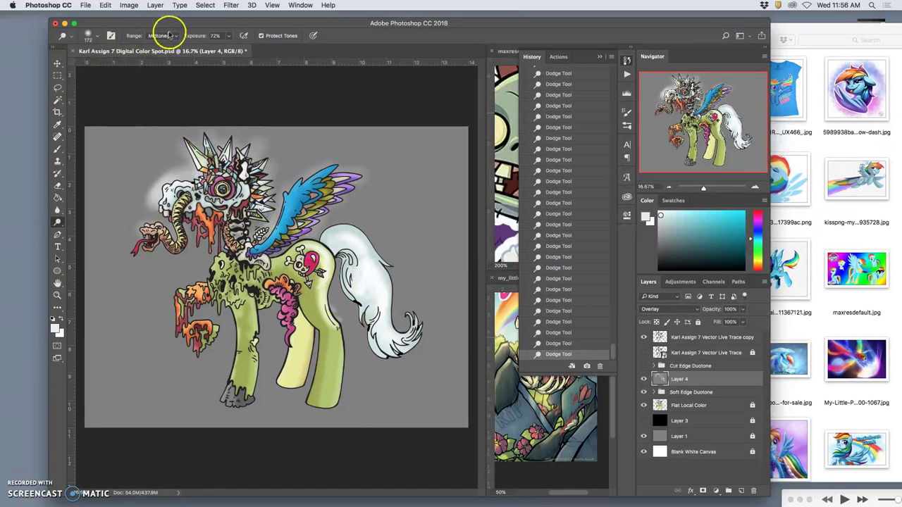
- Set the Dodge brush size to 284 px and highlight the near hind leg and the rump
left_click(90, 36)
left_click(136, 64)
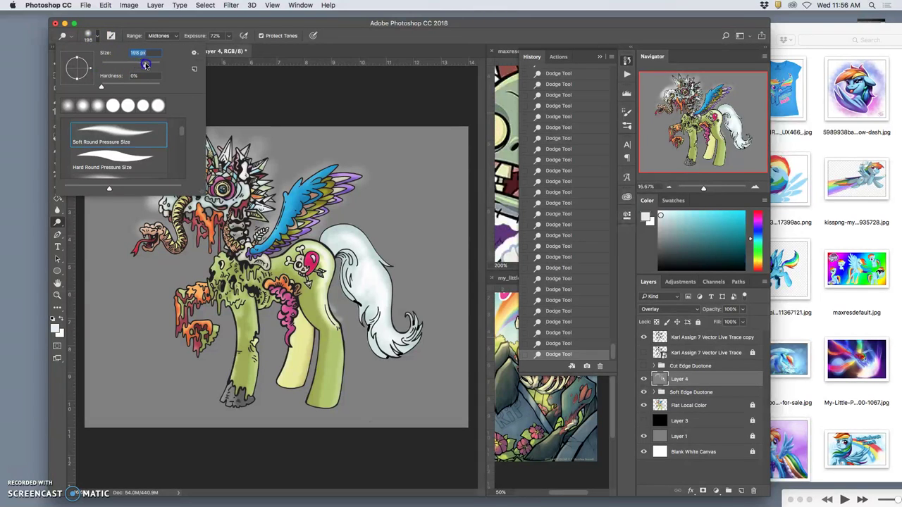
left_click_drag(149, 65, 146, 65)
left_click(335, 322)
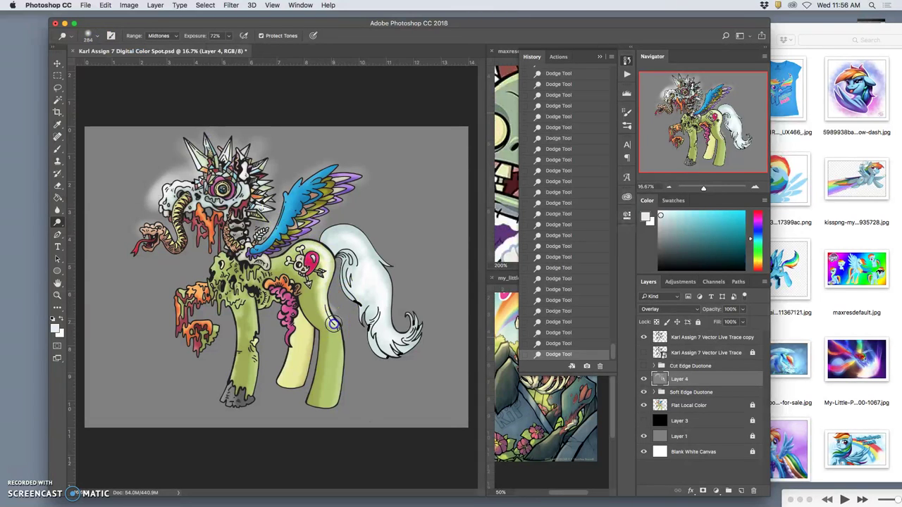
left_click_drag(334, 366, 326, 391)
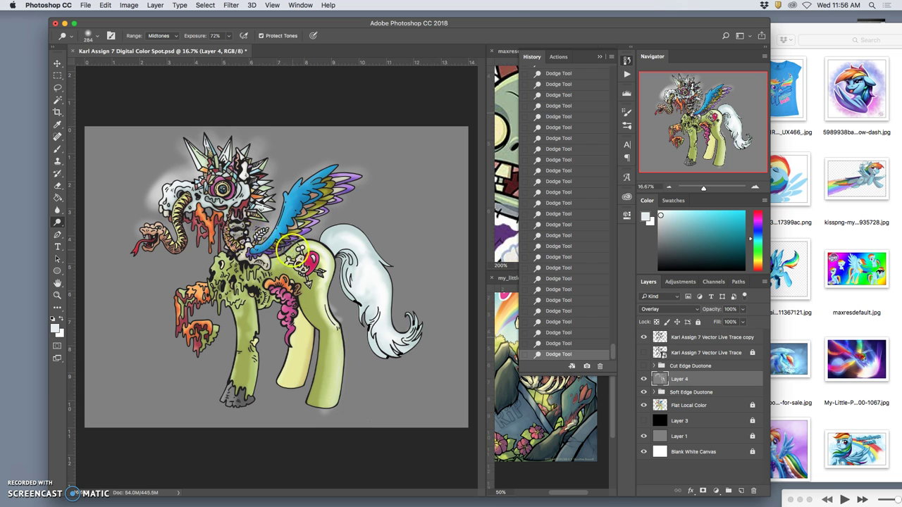
left_click(300, 248)
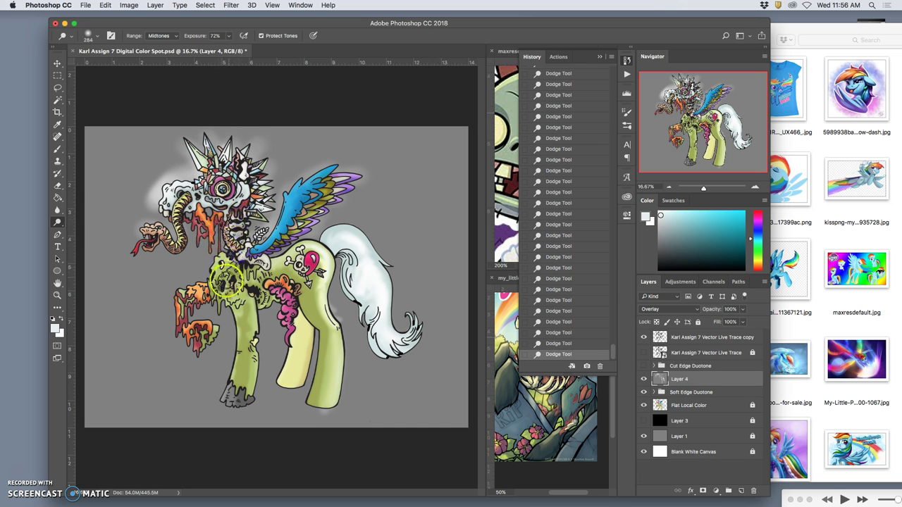
- Dodge highlights on the chest, the snake's mouth, the raised foreleg and the standing front leg
left_click_drag(227, 280, 227, 255)
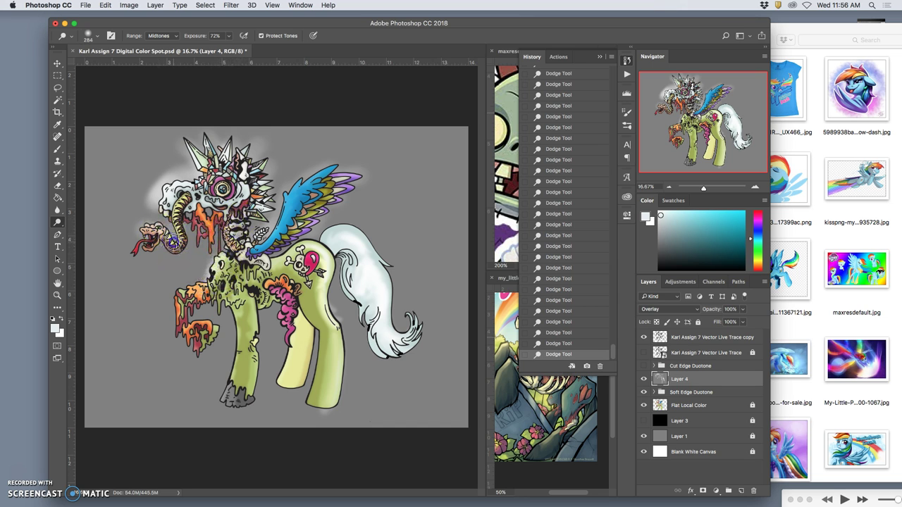
left_click(139, 247)
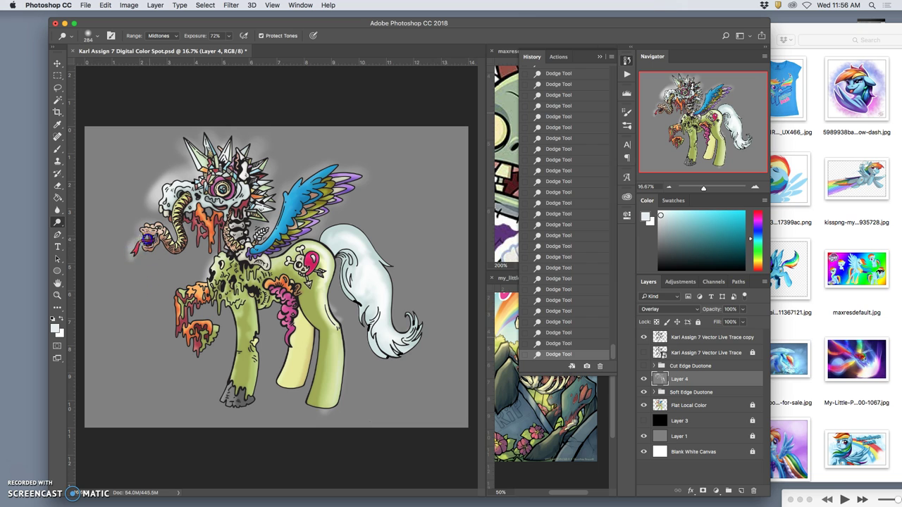
mouse_move(185, 296)
left_mouse_down()
mouse_move(174, 309)
mouse_move(186, 332)
mouse_move(211, 326)
left_mouse_up()
mouse_move(237, 357)
left_mouse_down()
mouse_move(226, 392)
mouse_move(229, 314)
mouse_move(238, 358)
mouse_move(291, 320)
mouse_move(289, 360)
mouse_move(274, 382)
left_mouse_up()
- Dodge more highlights on the hind leg, the front leg, the dripping jaw and the exposed guts
mouse_move(319, 334)
left_mouse_down()
mouse_move(297, 403)
mouse_move(318, 318)
left_mouse_up()
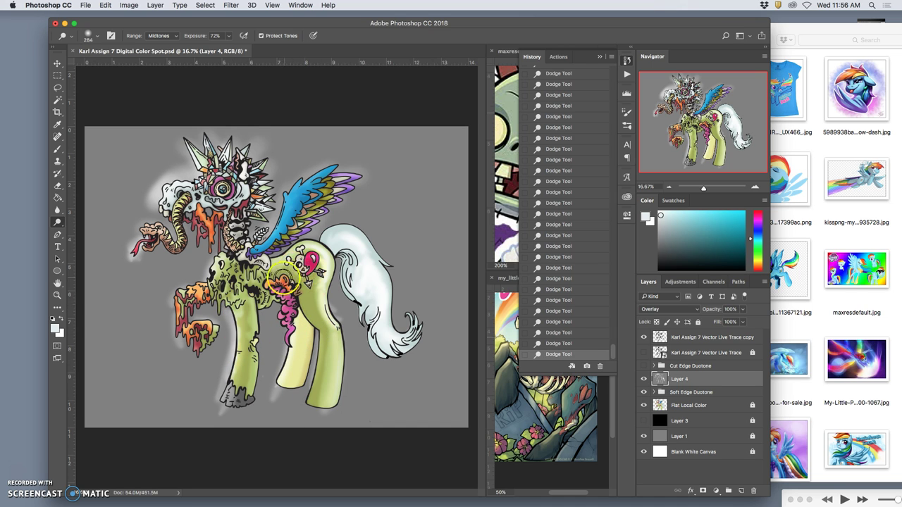
left_click_drag(261, 314, 260, 320)
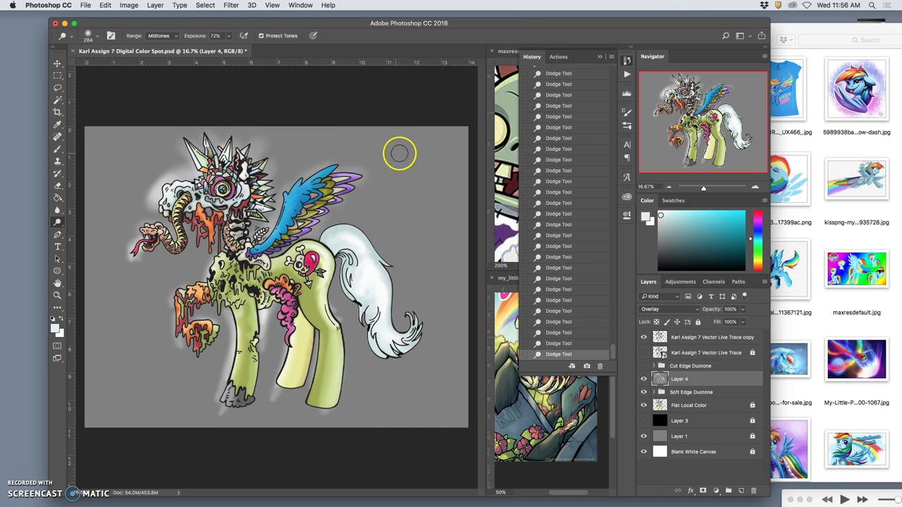
mouse_move(253, 207)
left_mouse_down()
mouse_move(220, 247)
mouse_move(238, 208)
mouse_move(237, 219)
mouse_move(222, 211)
mouse_move(217, 189)
mouse_move(211, 201)
mouse_move(246, 201)
mouse_move(204, 211)
left_mouse_up()
left_click(293, 284)
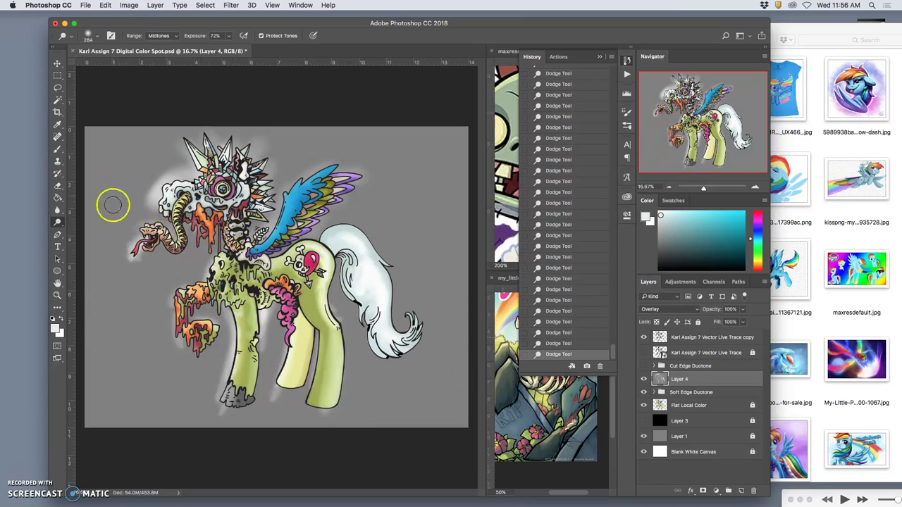
- Switch to the Burn tool with 31% exposure and a 300 px brush at 22% hardness
right_click(58, 223)
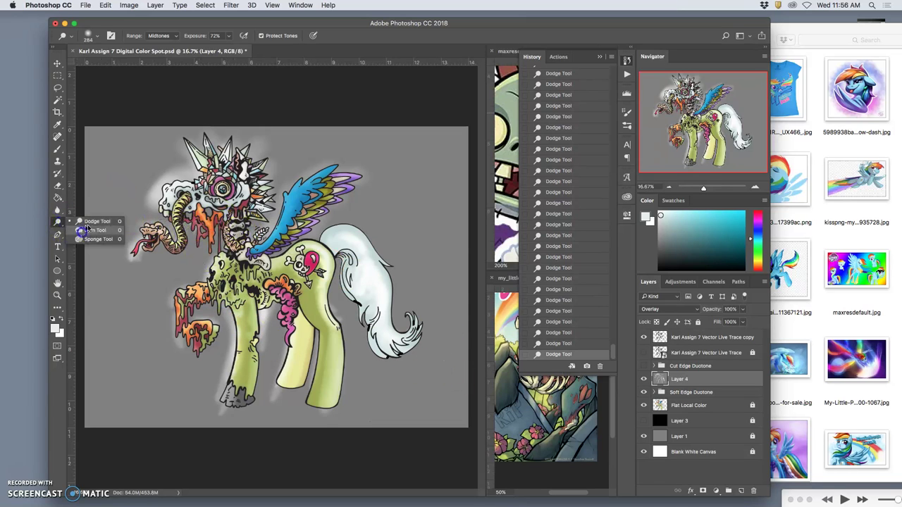
left_click(94, 230)
left_click(233, 36)
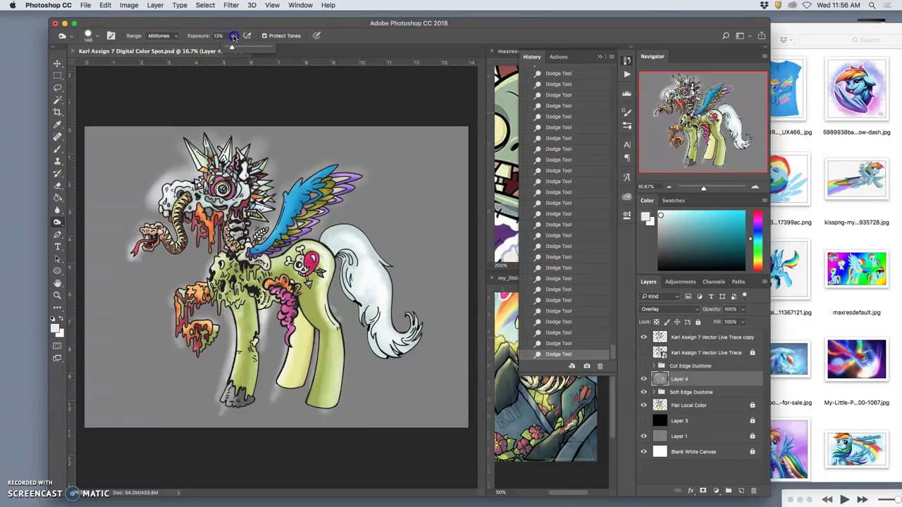
left_click_drag(240, 50, 239, 50)
left_click(90, 36)
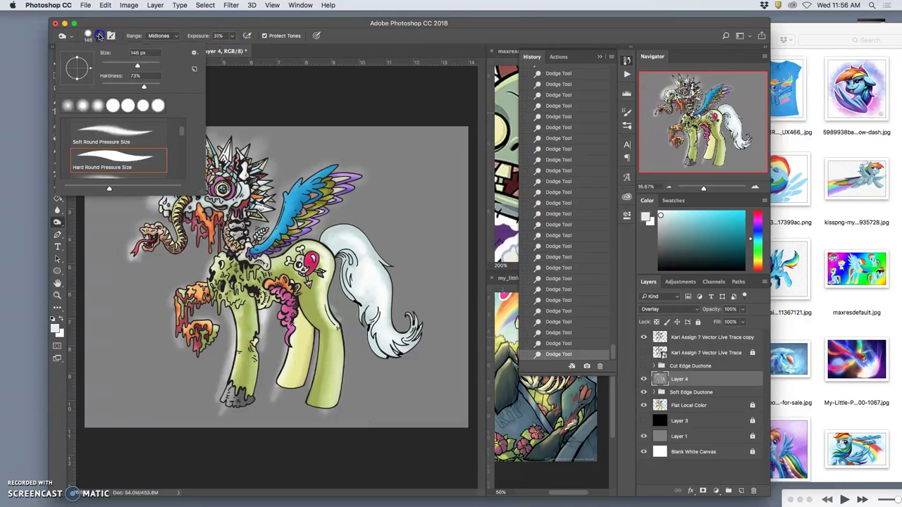
left_click(121, 86)
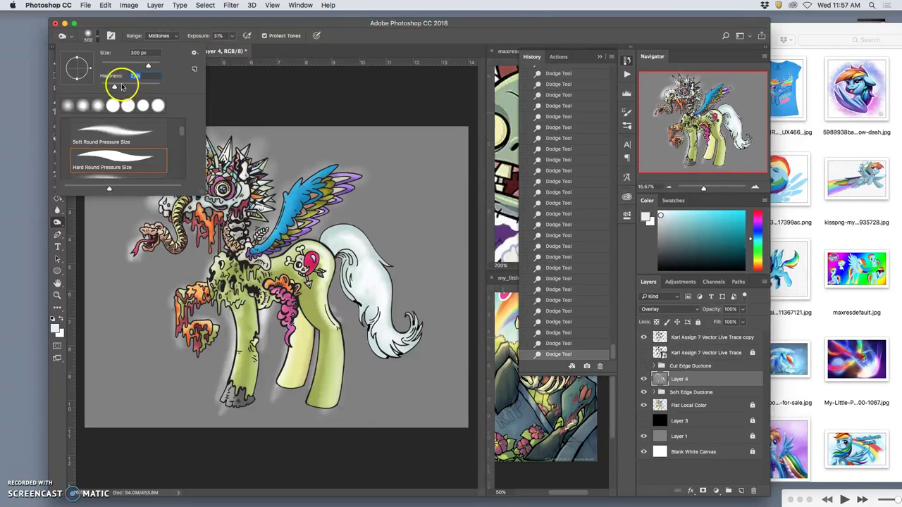
- Burn shadows on the hind legs and around the exposed guts under the belly
left_click(300, 305)
left_click_drag(320, 335, 299, 402)
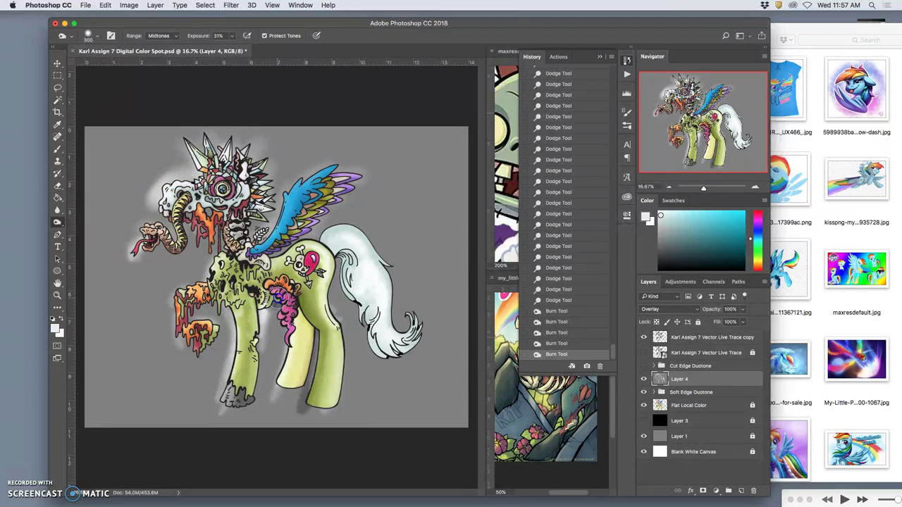
left_click(277, 296)
left_click(298, 288)
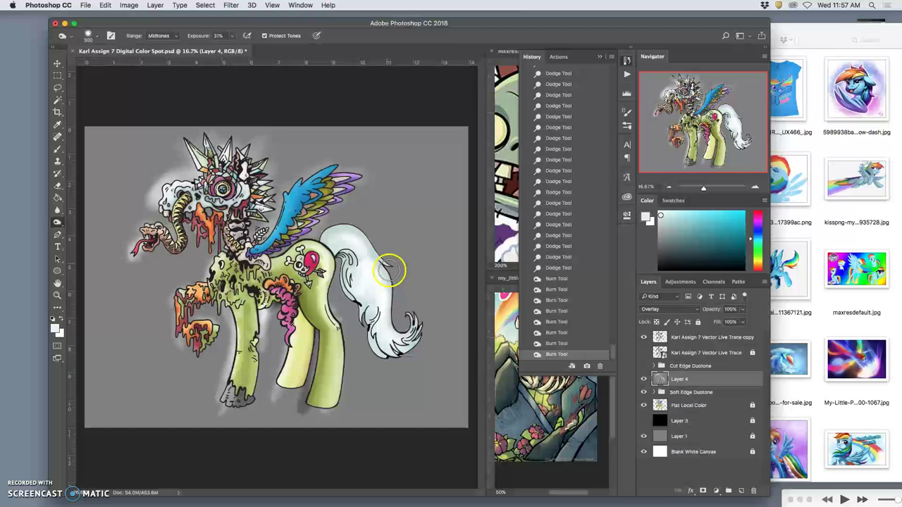
- Burn shadows along the inner edge of the tail from its base down to the curled tip
left_click(353, 262)
left_click(343, 258)
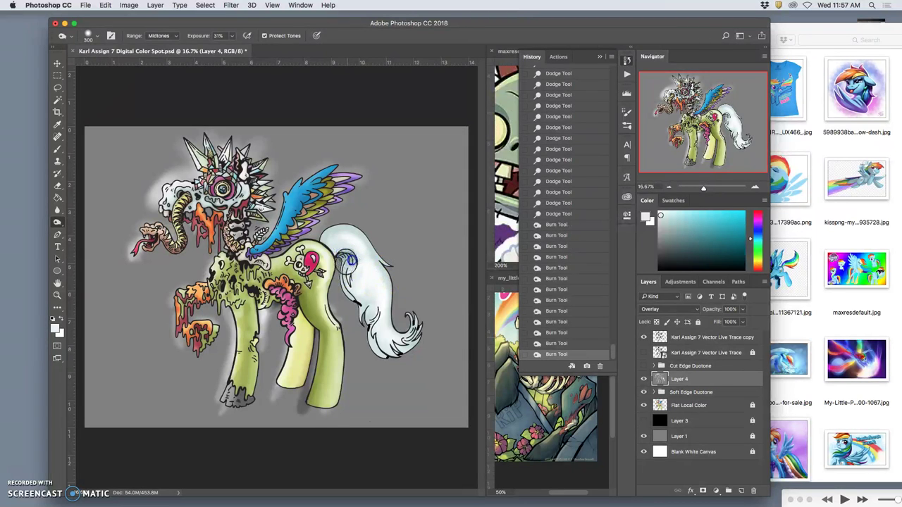
left_click(356, 300)
left_click(363, 300)
left_click(361, 299)
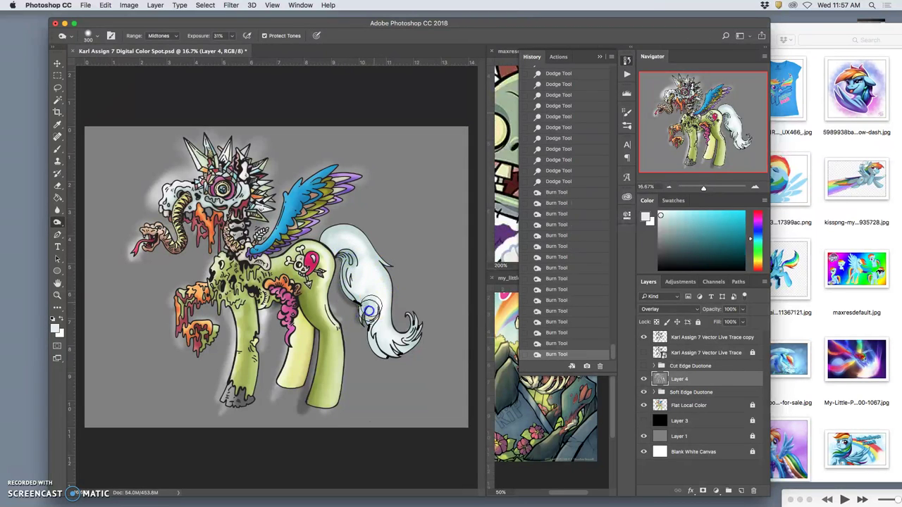
left_click_drag(369, 311, 382, 365)
mouse_move(376, 334)
left_mouse_down()
mouse_move(392, 358)
mouse_move(377, 337)
mouse_move(395, 356)
mouse_move(410, 327)
left_mouse_up()
left_click(411, 337)
left_click(408, 339)
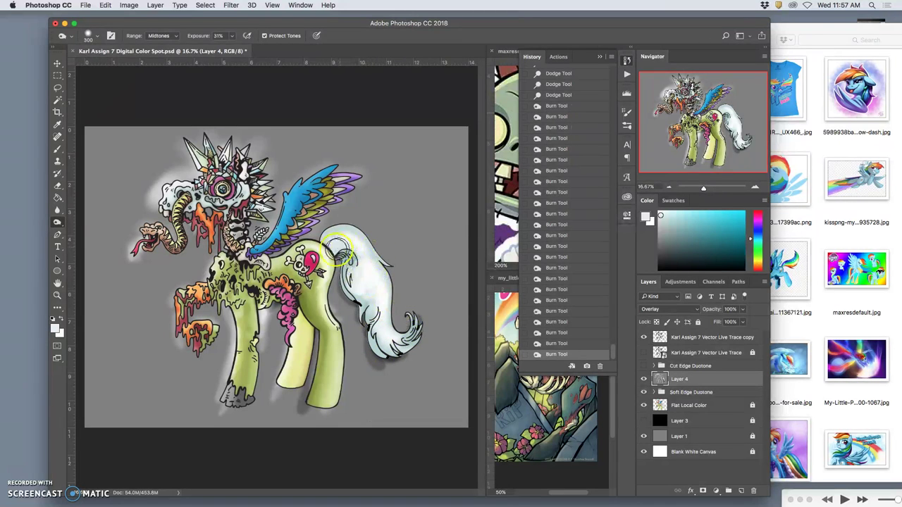
- Burn shadows on the base of the wing, the skull's snout and mouth, and the snake
mouse_move(289, 214)
left_mouse_down()
mouse_move(292, 233)
mouse_move(310, 189)
mouse_move(287, 222)
left_mouse_up()
mouse_move(244, 256)
left_mouse_down()
mouse_move(256, 263)
mouse_move(276, 234)
left_mouse_up()
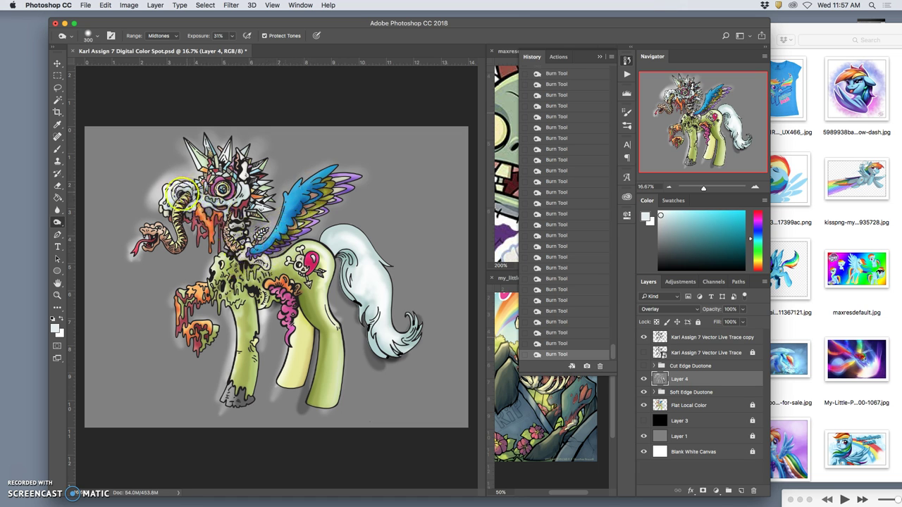
left_click(180, 194)
mouse_move(169, 208)
left_mouse_down()
mouse_move(241, 172)
mouse_move(243, 212)
mouse_move(245, 205)
mouse_move(224, 241)
mouse_move(224, 272)
mouse_move(201, 297)
left_mouse_up()
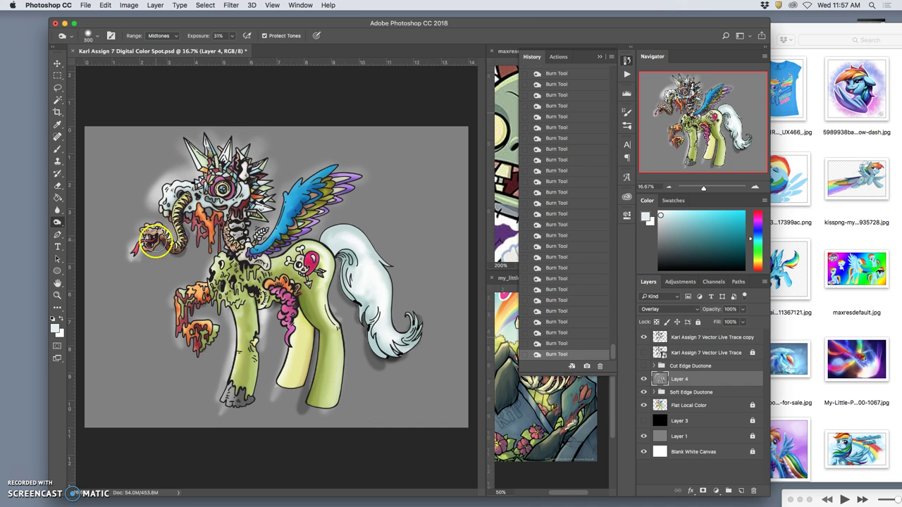
left_click_drag(155, 242, 152, 249)
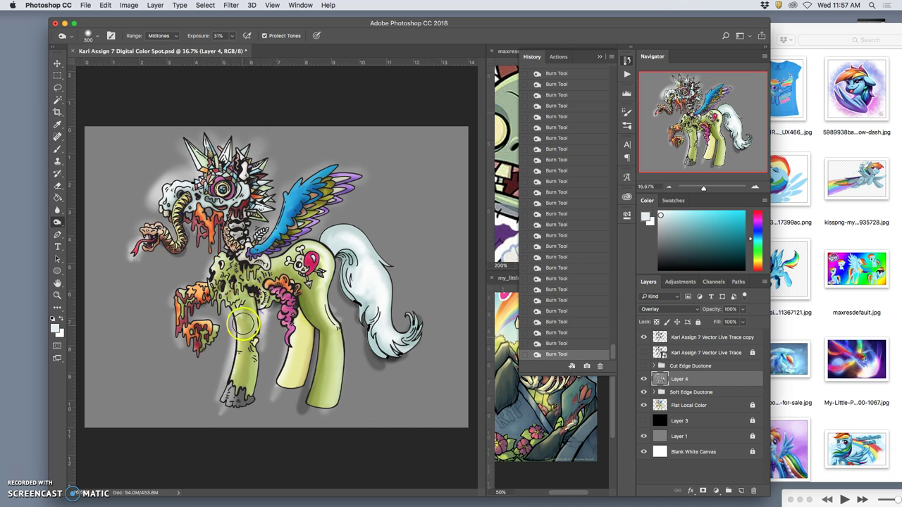
- Burn shadows on the chest and the far hind leg, and select the Vector Live Trace copy layer
left_click_drag(244, 291, 245, 275)
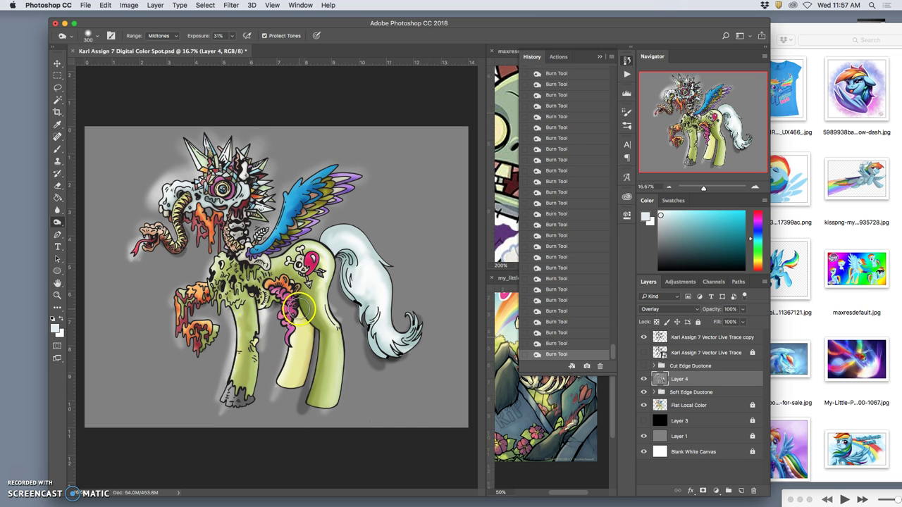
left_click_drag(308, 335, 304, 376)
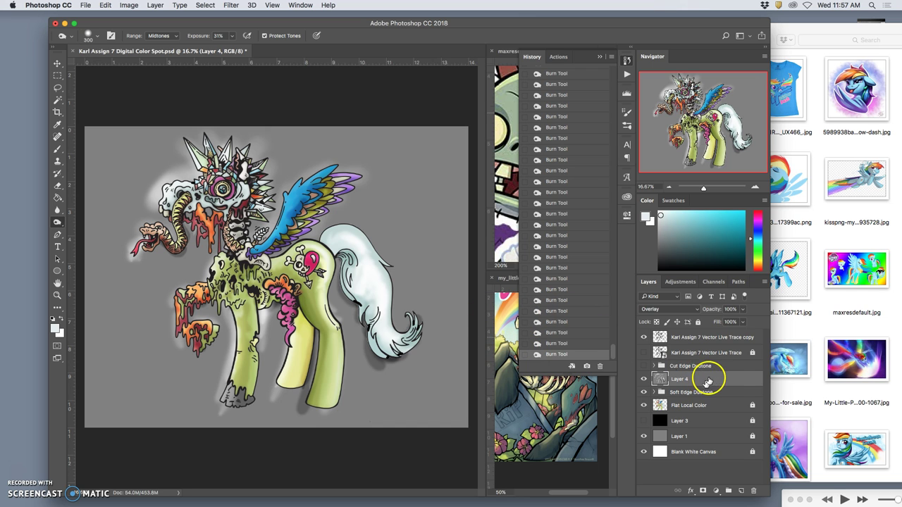
left_click(696, 342)
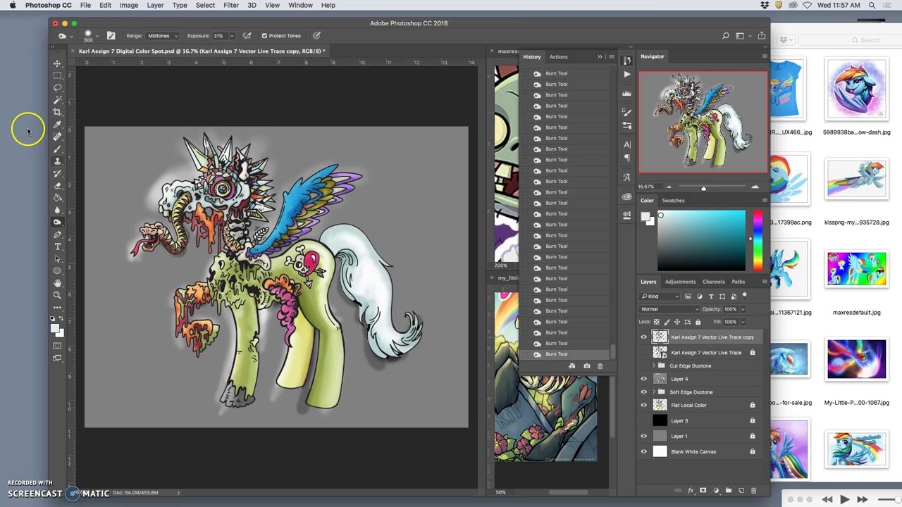
- Select the empty background around the pony with the Magic Wand, adding the enclosed gaps between the drips below the jaw
left_click(58, 100)
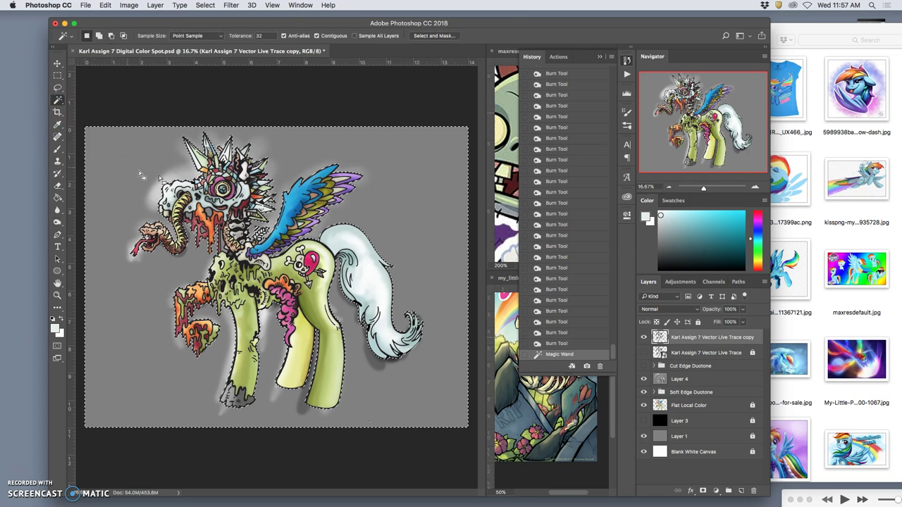
left_click(387, 262)
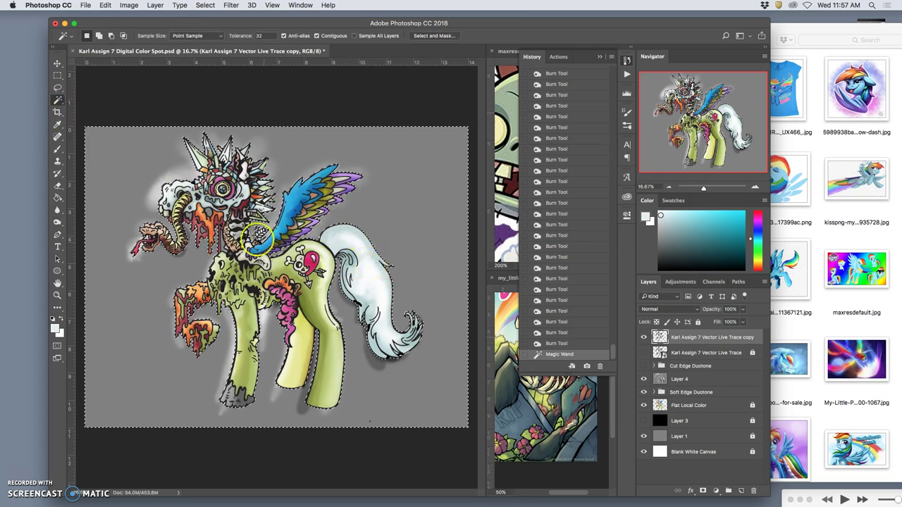
left_click(189, 215, "shift")
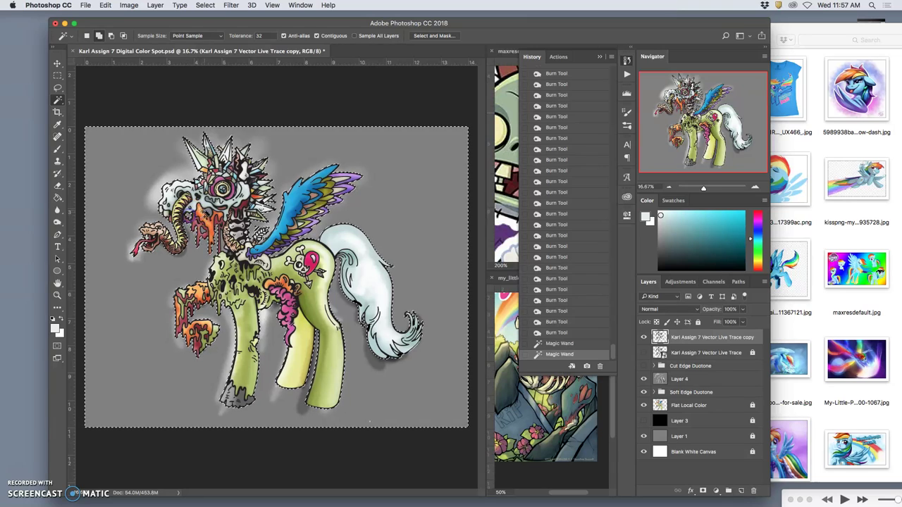
left_click(209, 213, "shift")
left_click(204, 232, "shift")
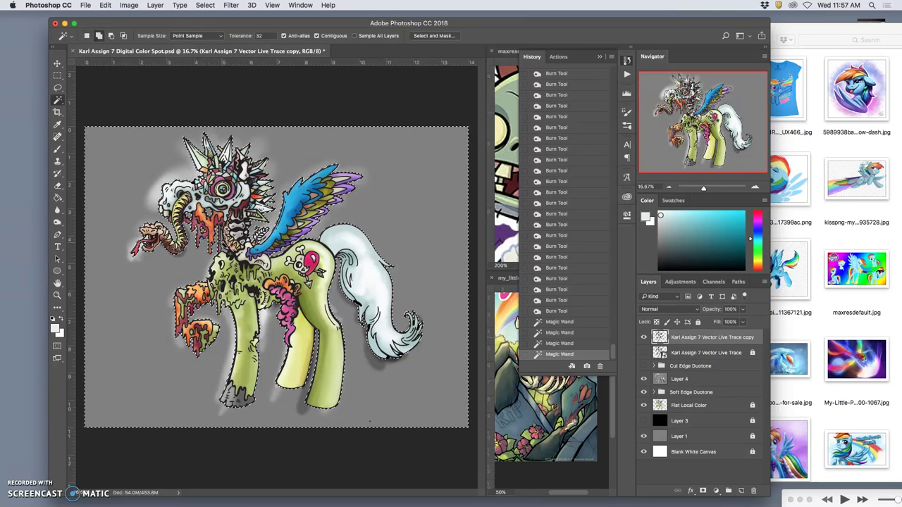
left_click(215, 243, "shift")
left_click(572, 358)
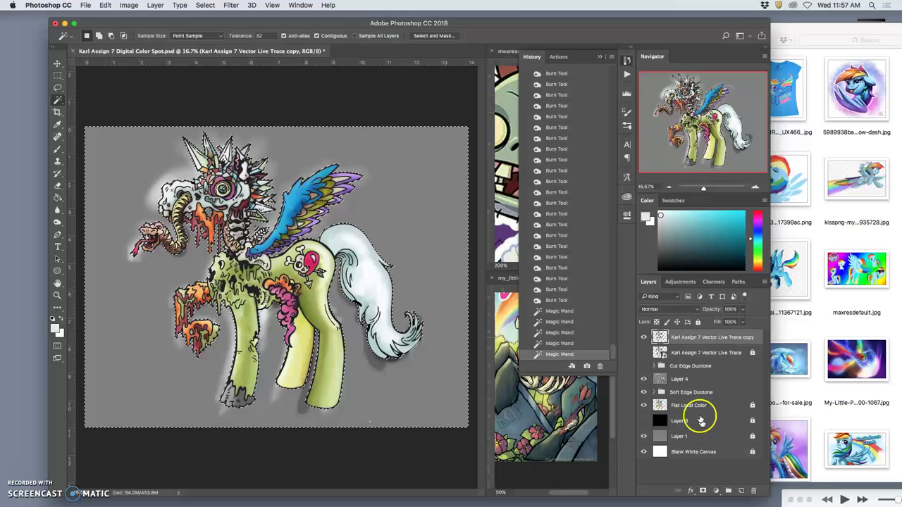
- Clear the selected background area from the Overlay shading on Layer 4 and deselect
left_click(695, 379)
key("Delete")
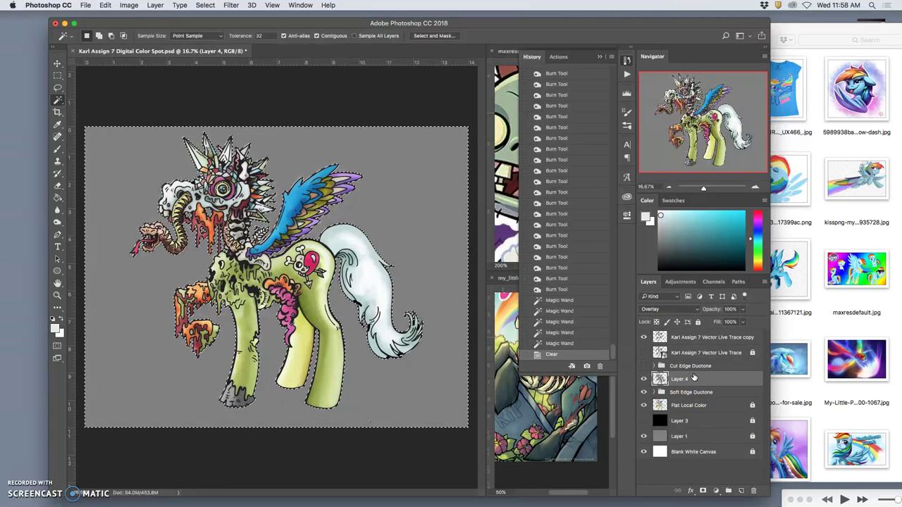
left_click(687, 381)
key("super+d")
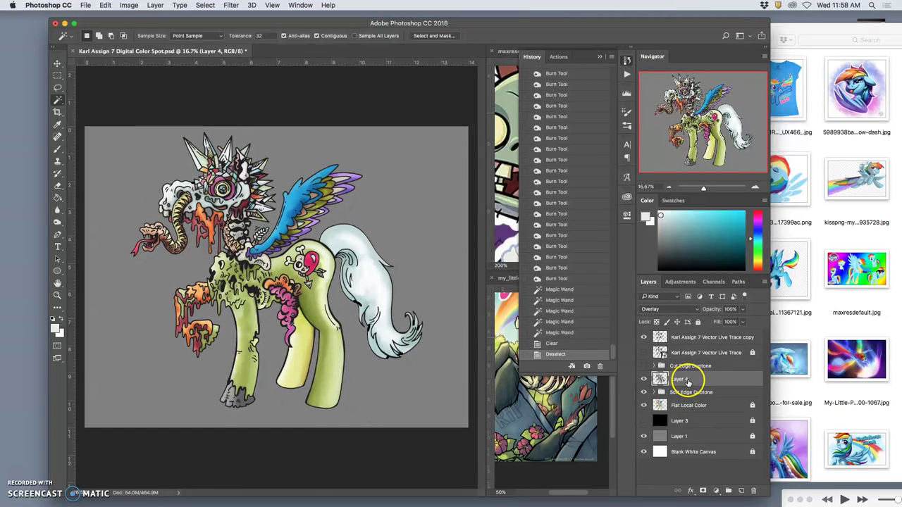
- Show the black Layer 3 backdrop and compare the pony with and without Layer 4's shading, checking its opacity up to 100%
left_click(643, 421)
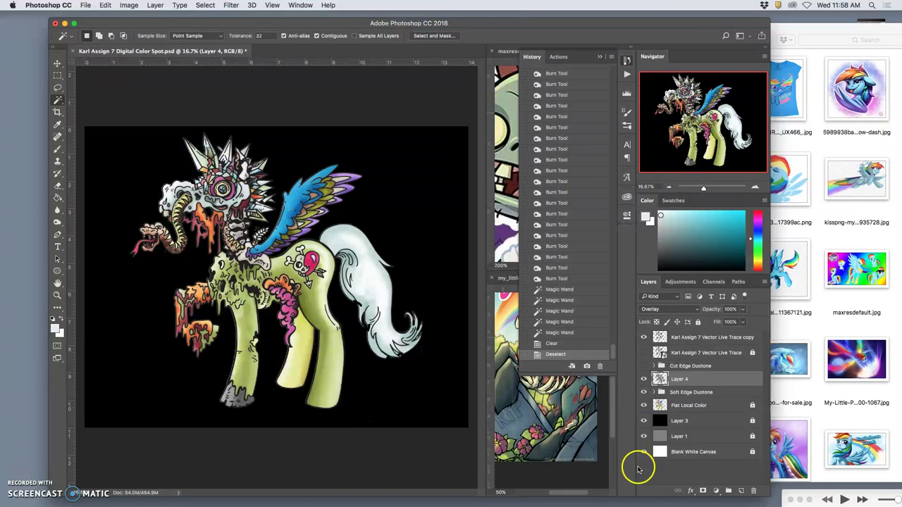
left_click(643, 380)
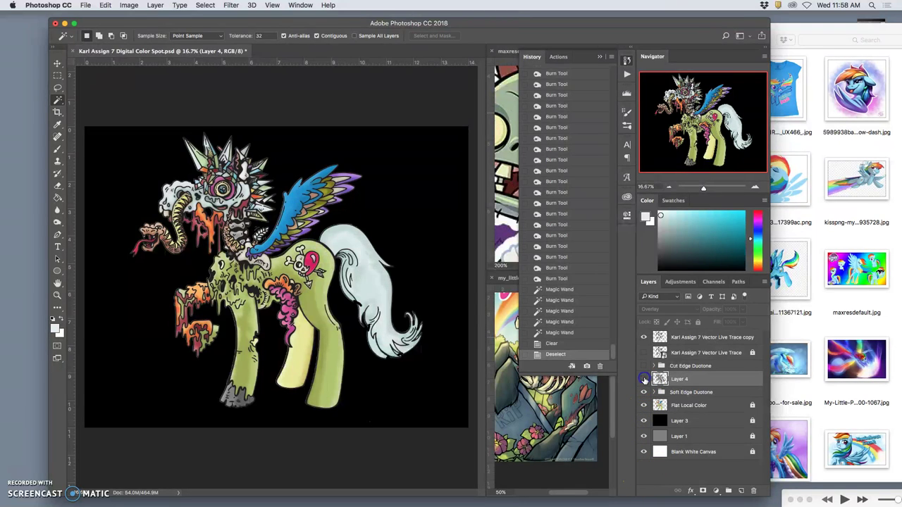
left_click(644, 380)
left_click(644, 380)
left_click(644, 380)
left_click(644, 380)
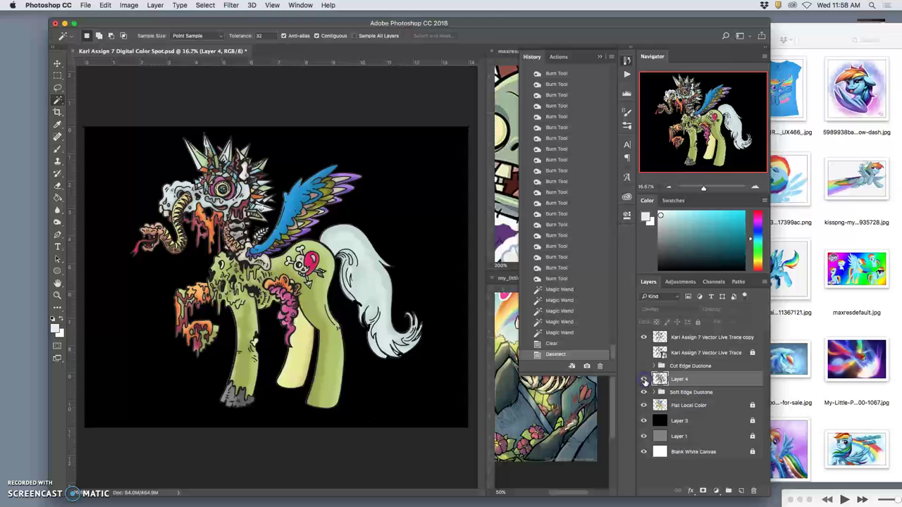
left_click(644, 380)
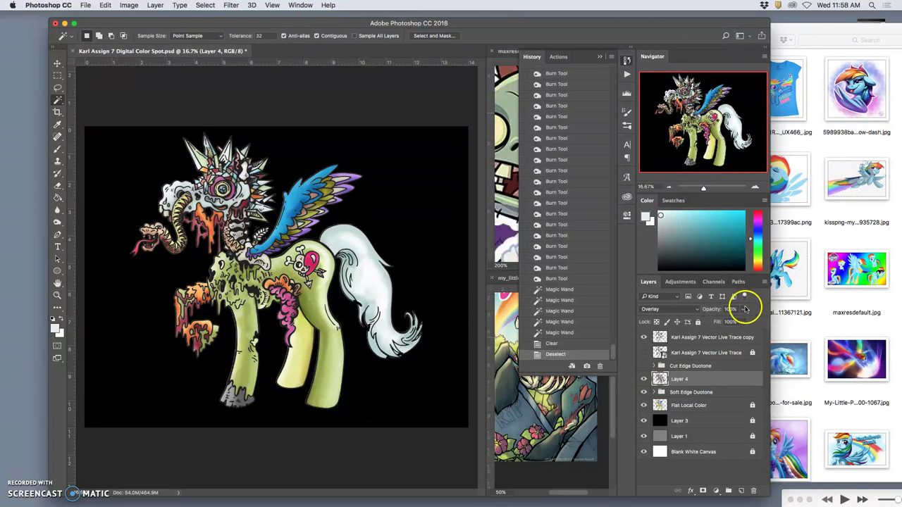
left_click(745, 309)
mouse_move(734, 322)
left_mouse_down()
mouse_move(725, 325)
mouse_move(741, 322)
left_mouse_up()
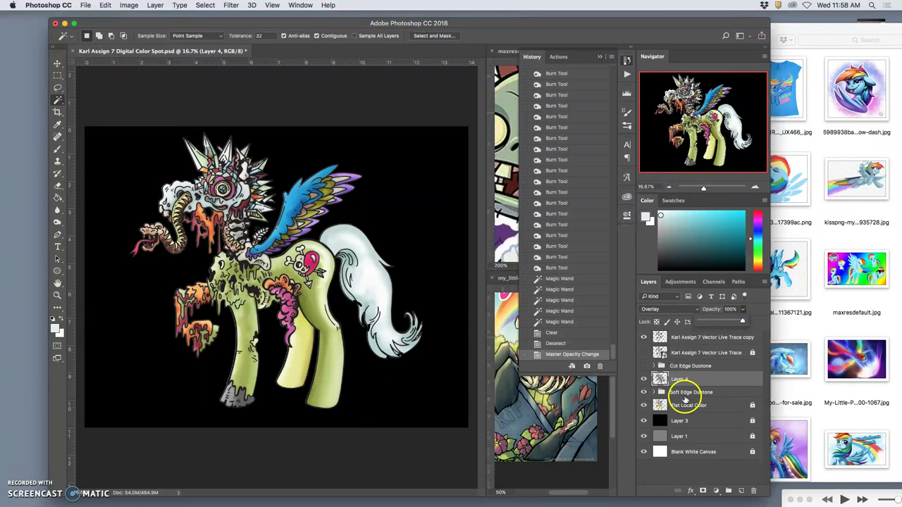
- Show the Cut Edge Duotone group and set its opacity to 35%
left_click(644, 366)
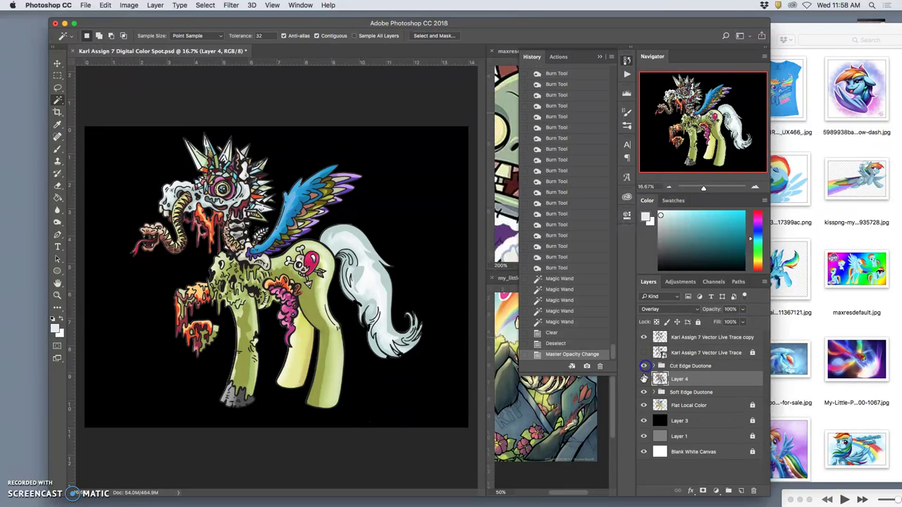
left_click(688, 367)
left_click(741, 311)
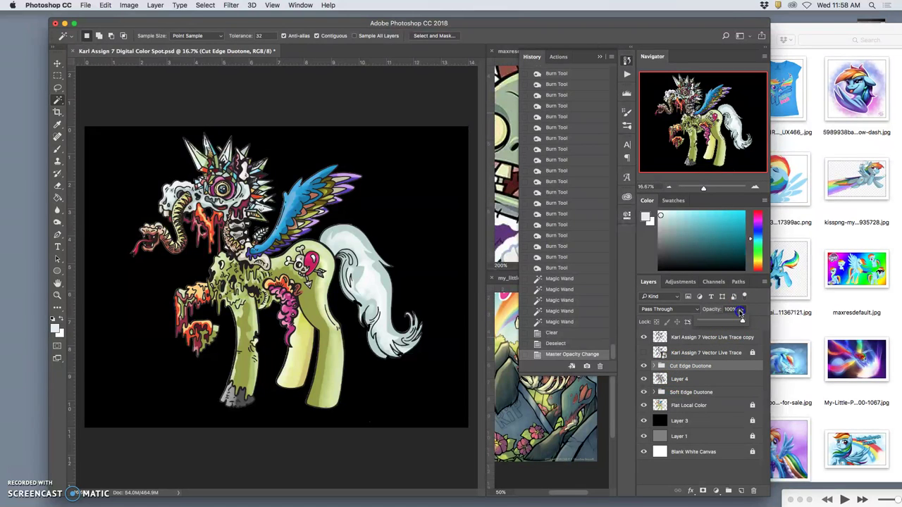
left_click_drag(742, 323, 716, 325)
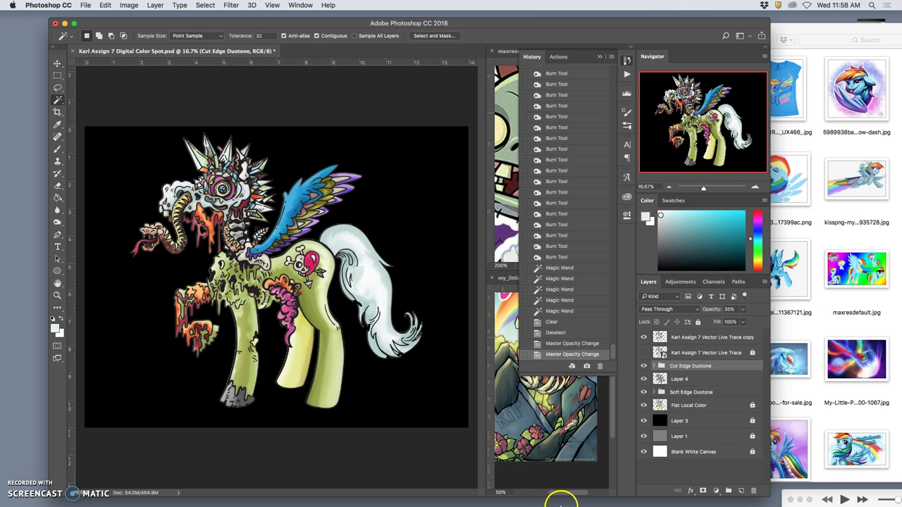
- Compare the pony with and without the Cut Edge Duotone group, hiding the black Layer 3 to check it against gray
left_click(644, 368)
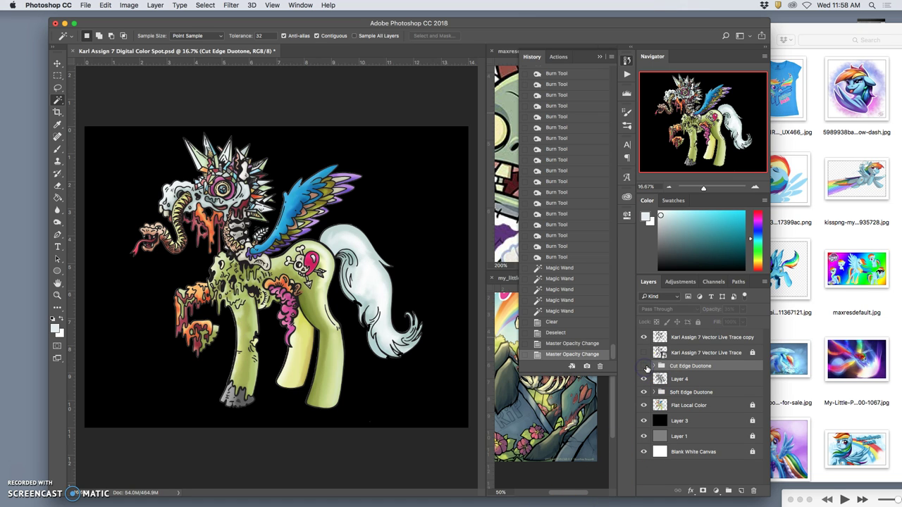
left_click(647, 368)
left_click(650, 367)
left_click(643, 421)
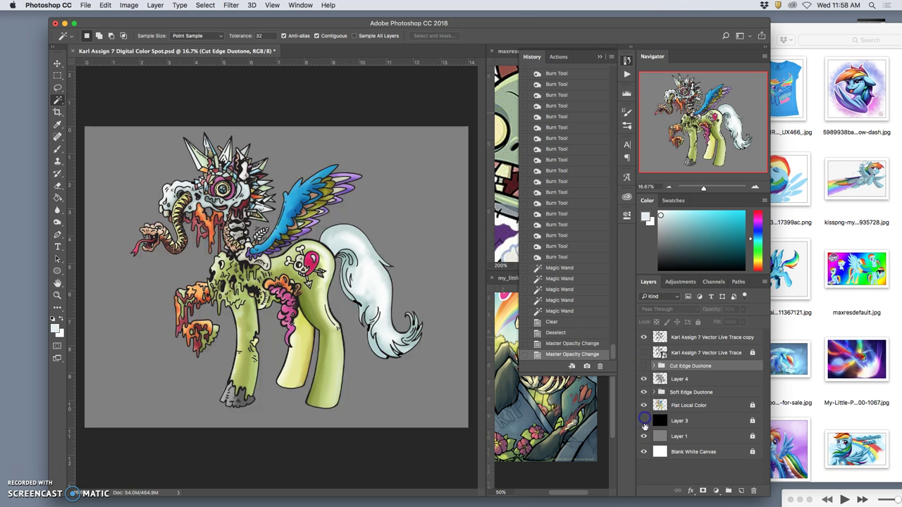
left_click(647, 367)
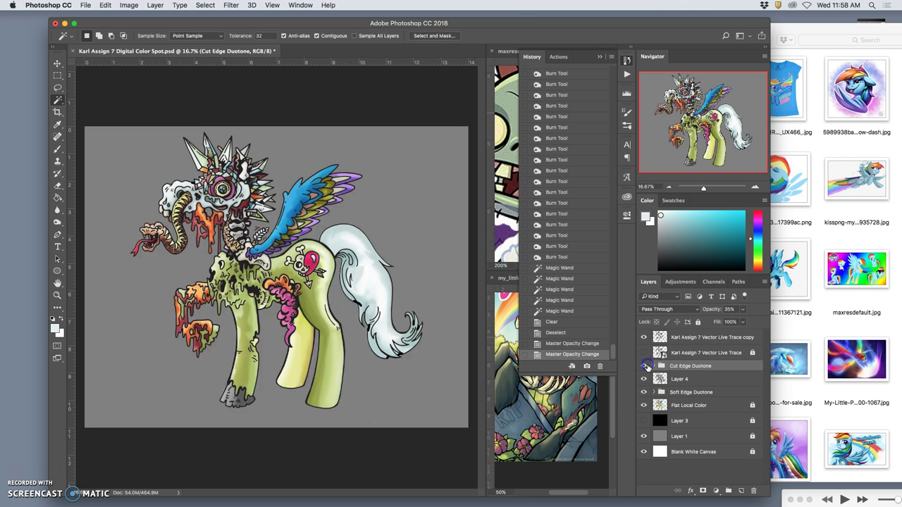
left_click(649, 367)
left_click(649, 367)
- Try the Pin Light, Soft Light and Darken blend modes on the Cut Edge Duotone group
left_click(666, 310)
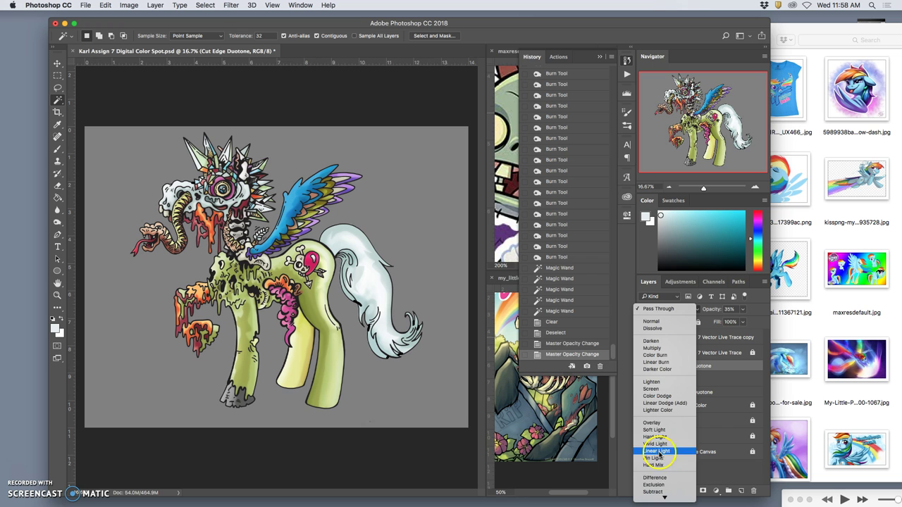
left_click(654, 458)
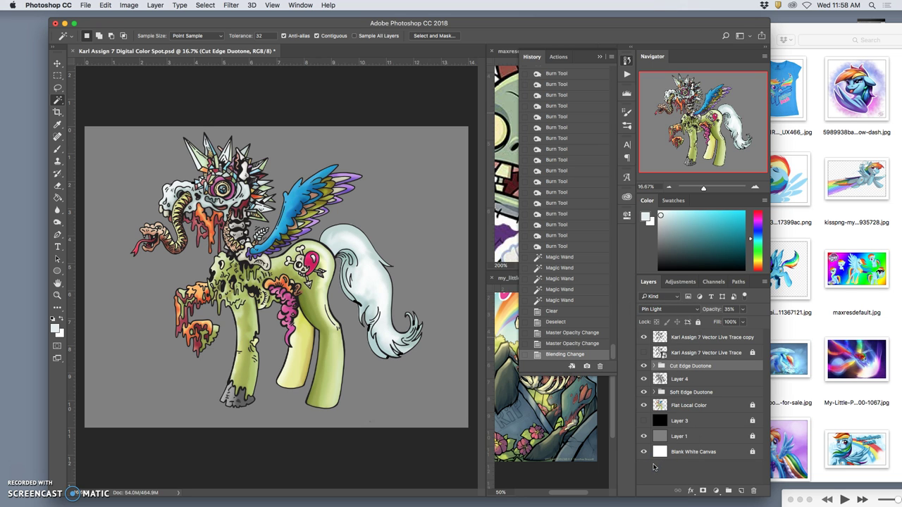
left_click(661, 309)
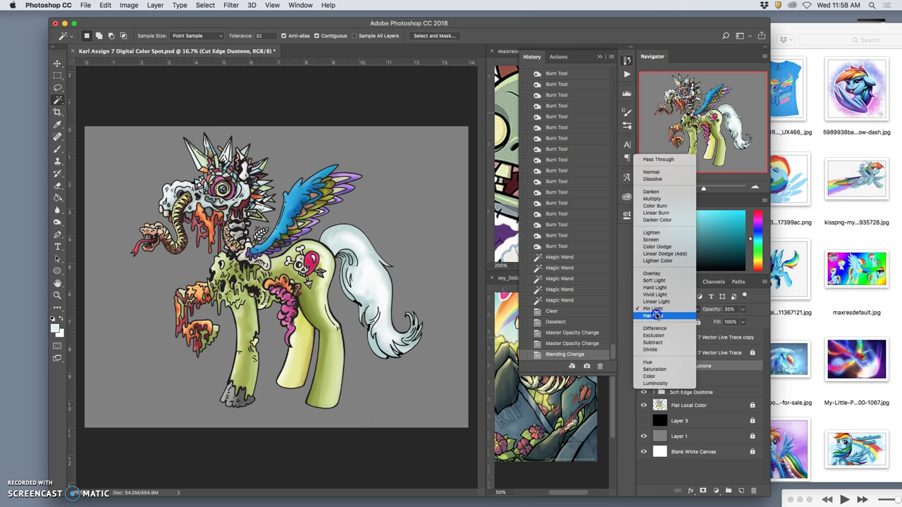
left_click(653, 281)
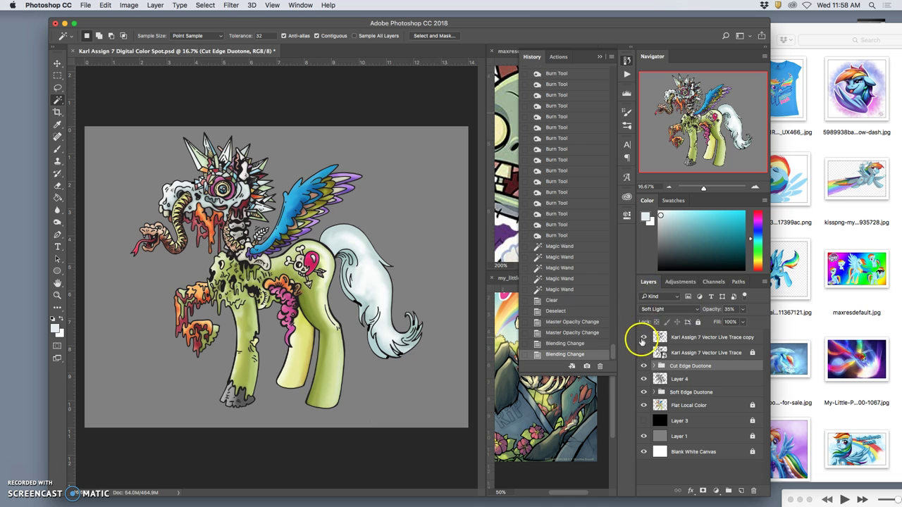
left_click(663, 310)
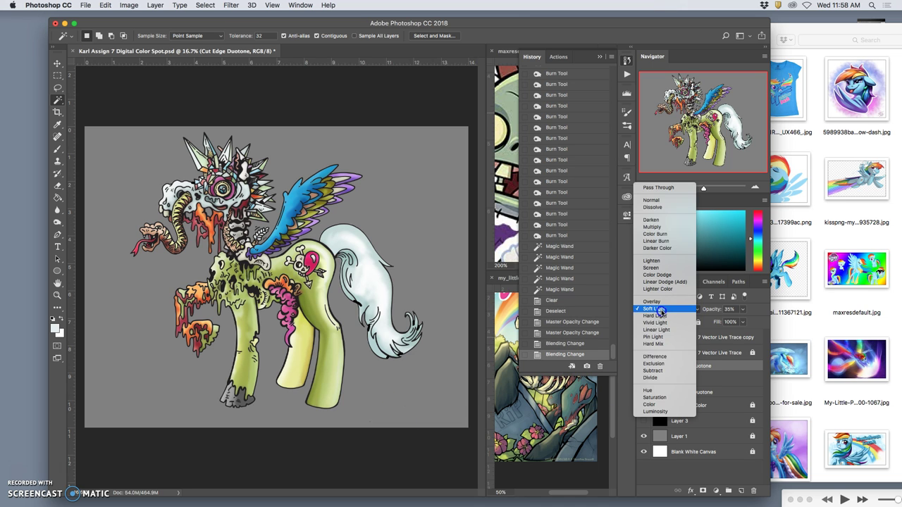
left_click(650, 220)
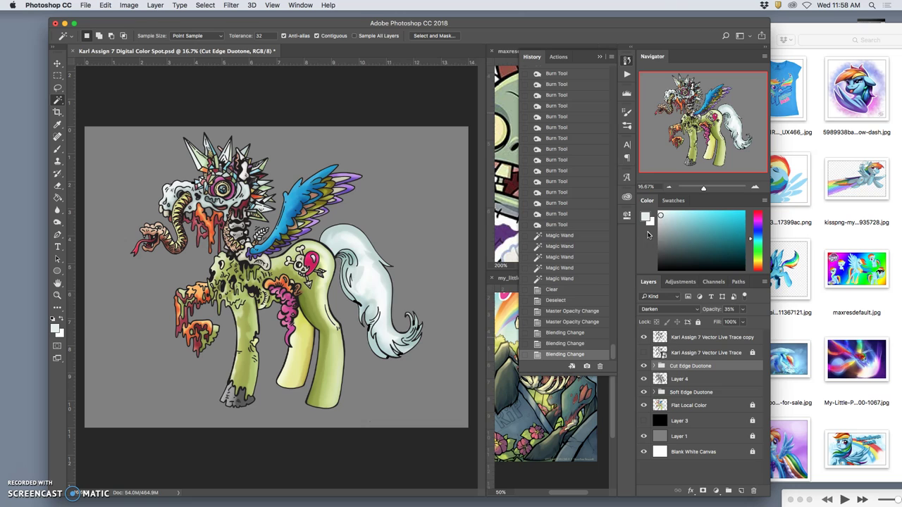
- Set the Cut Edge Duotone group's blend mode to Normal and its opacity to 45%
left_click(451, 339)
key("super+equal")
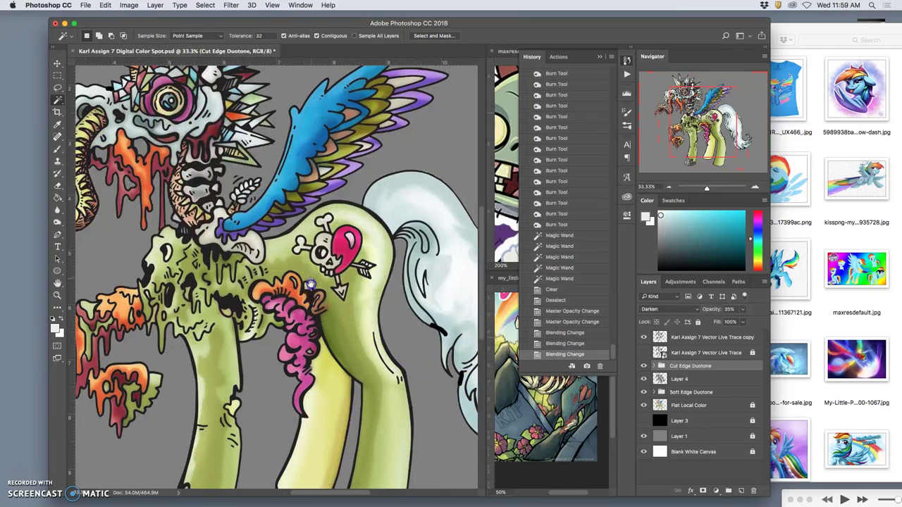
scroll(285, 294, "up", 5)
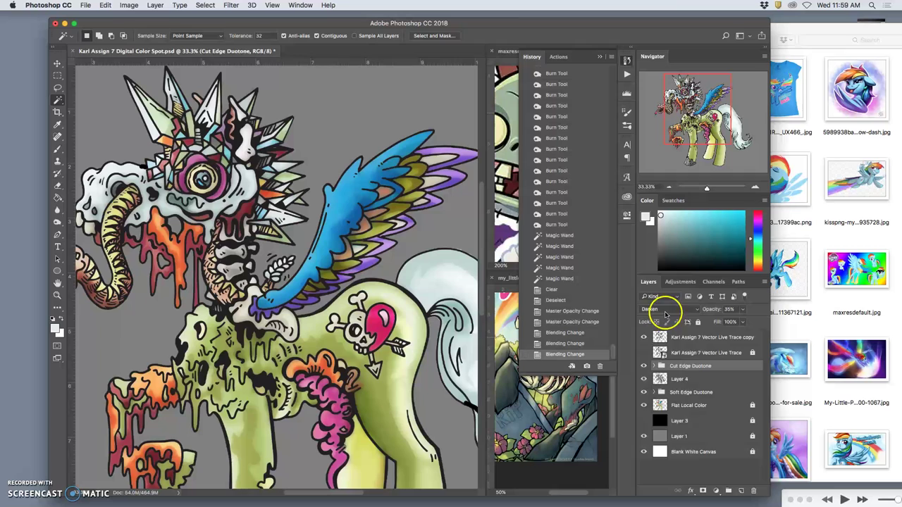
left_click(666, 309)
left_click(654, 289)
left_click(741, 309)
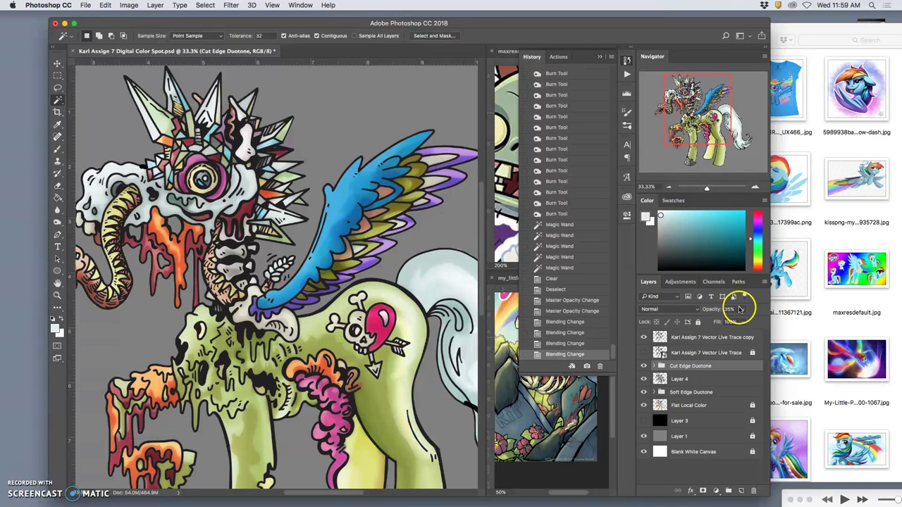
left_click_drag(743, 322, 745, 323)
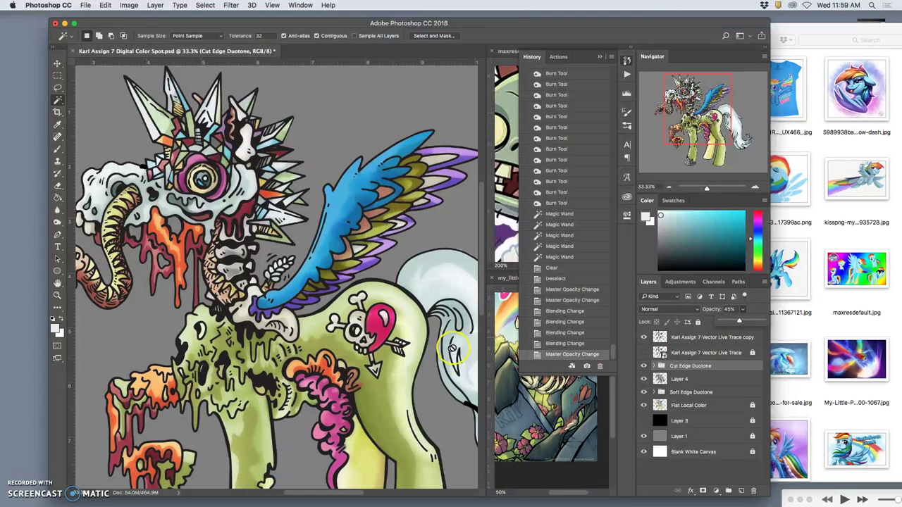
- Save the document with the whole pony in view and the Cut Edge Duotone group selected
key("super+minus")
key("super+minus")
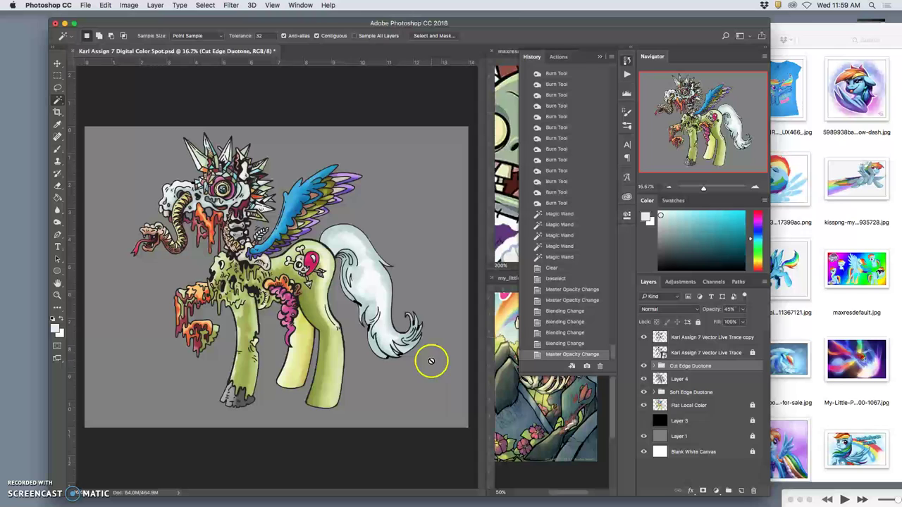
left_click(426, 386)
left_click(508, 179)
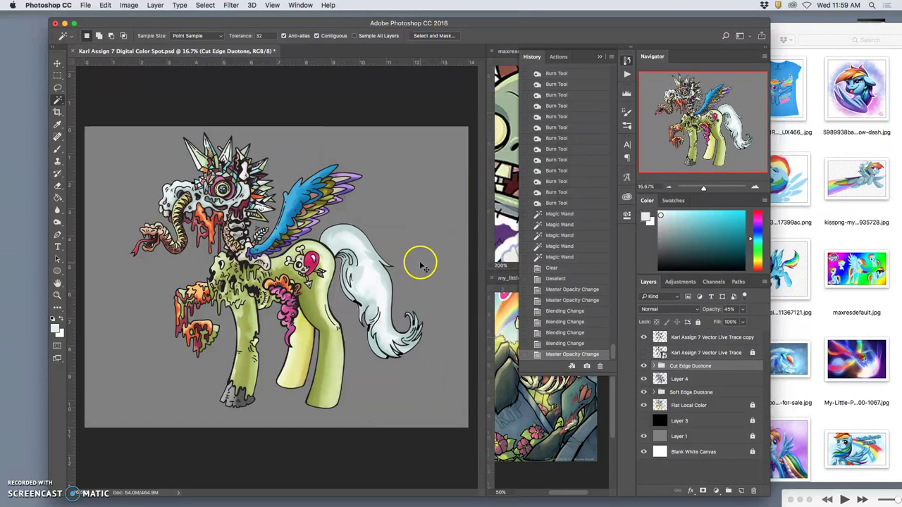
key("super+s")
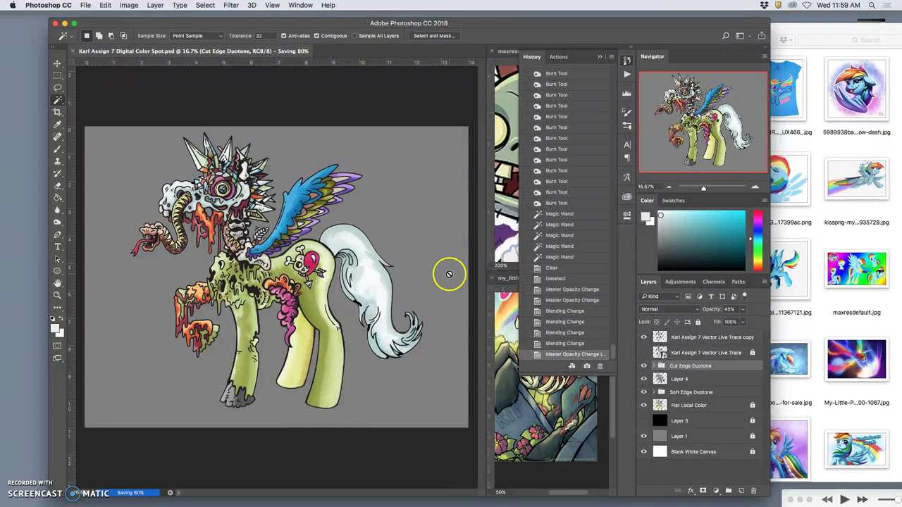
left_click(719, 393)
left_click(728, 368)
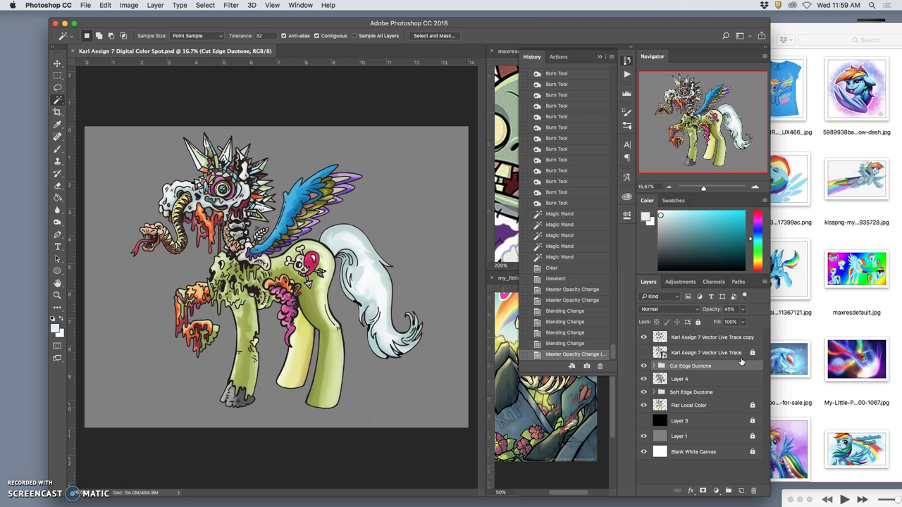
- View the Rainbow Dash painting with the purple background from the color reference folder, close it and return to Photoshop
left_click(843, 215)
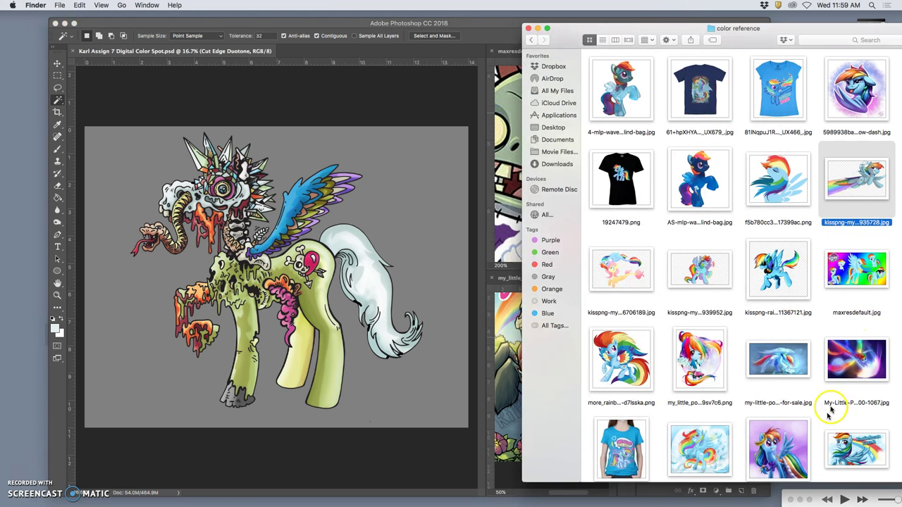
double_click(795, 444)
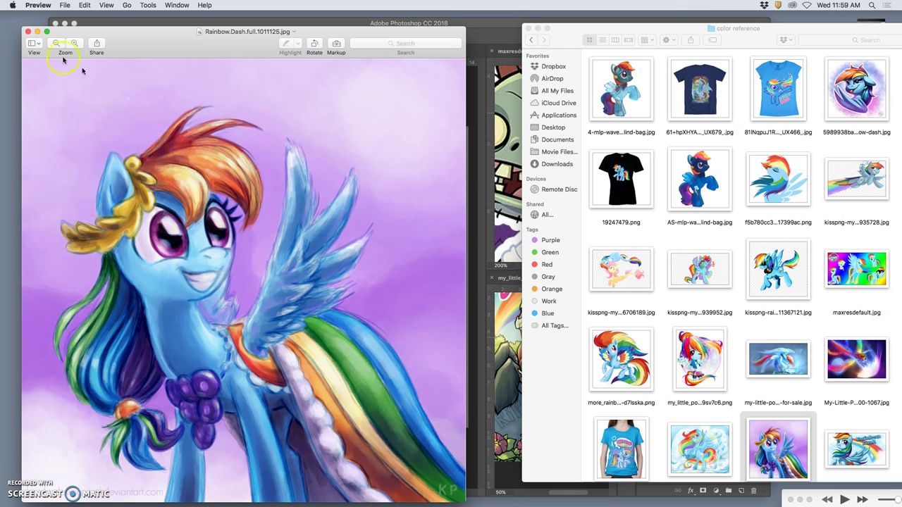
left_click(28, 31)
left_click(373, 193)
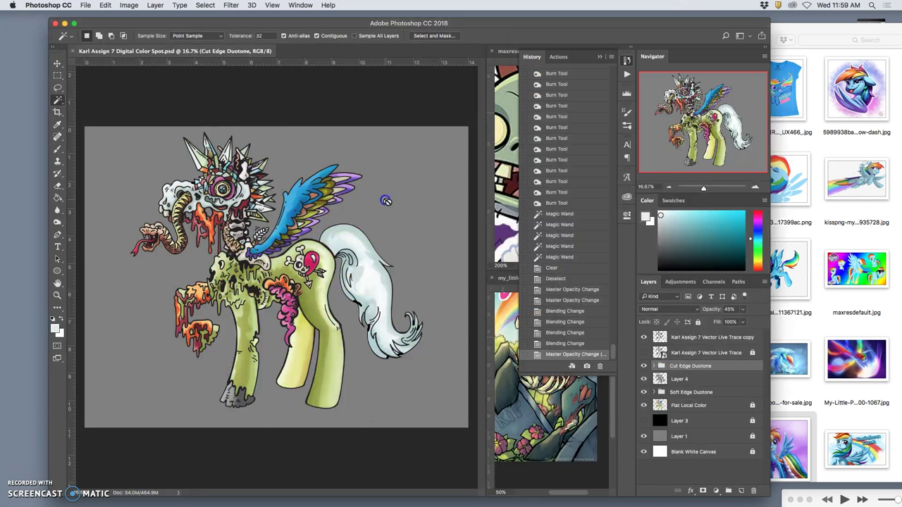
- View the flying Rainbow Dash image with the rainbow trail from the color reference folder, close it and return to Photoshop
left_click(847, 187)
double_click(847, 187)
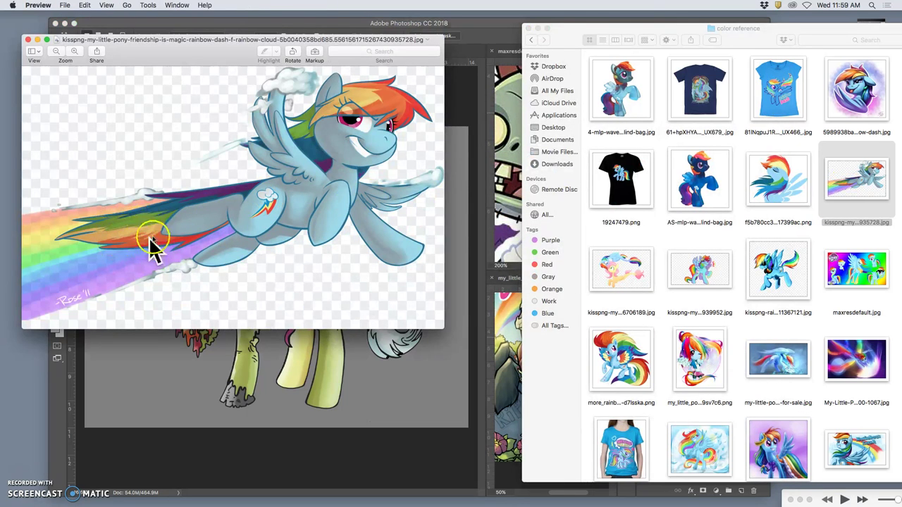
left_click(29, 42)
left_click(326, 142)
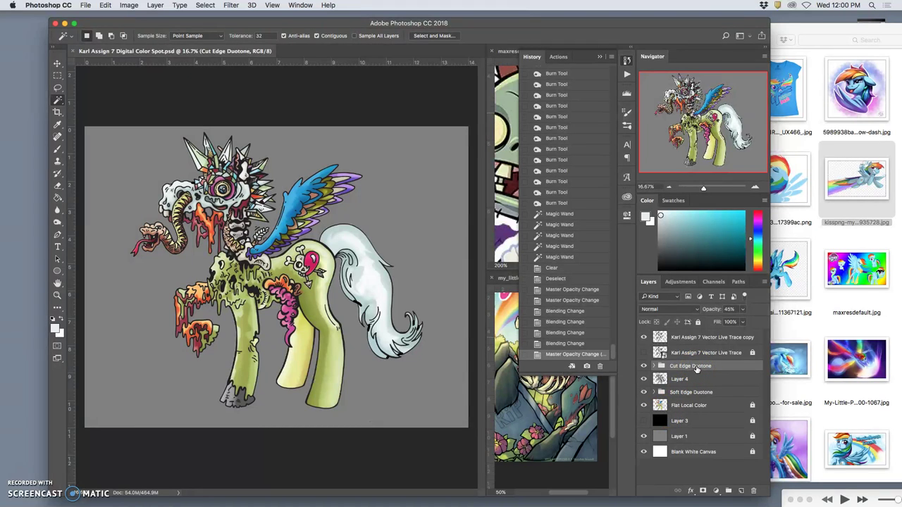
- Select the tail area on the Flat Local Color layer, unlock that layer and copy the selection to a new layer
left_click(730, 408)
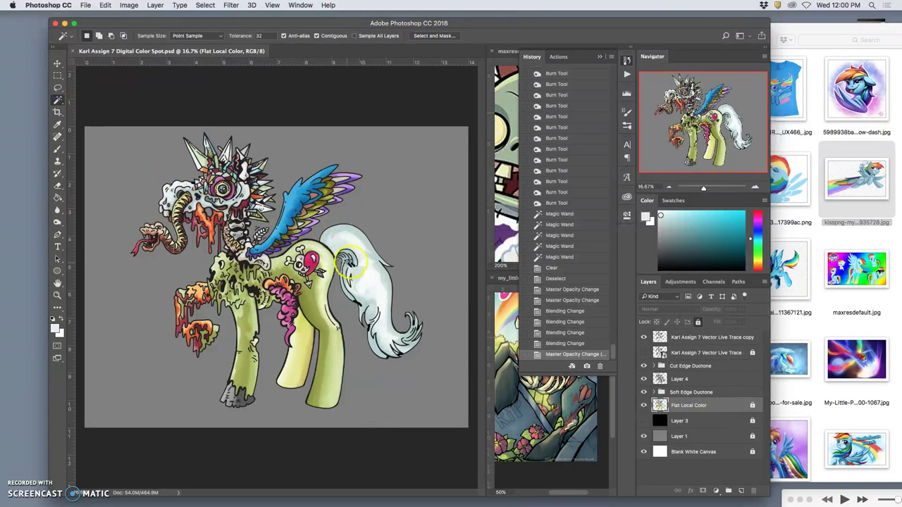
left_click(347, 262)
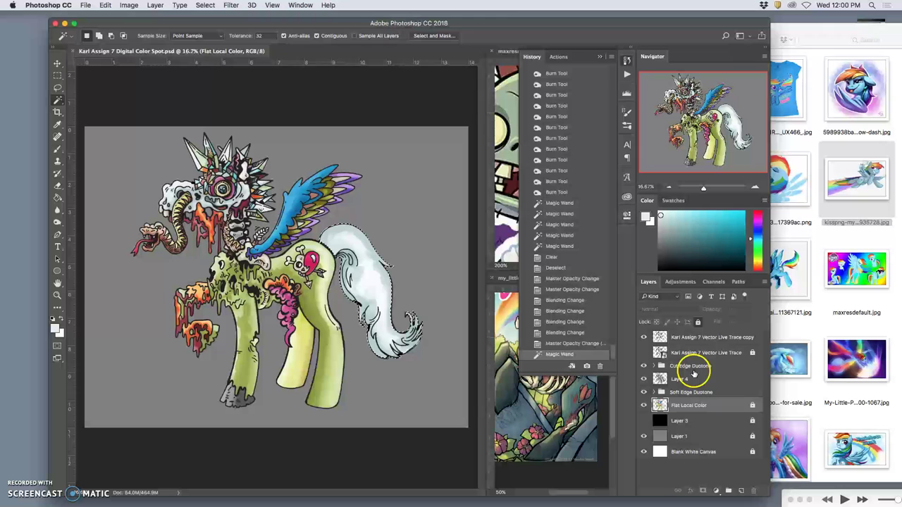
key("super+j")
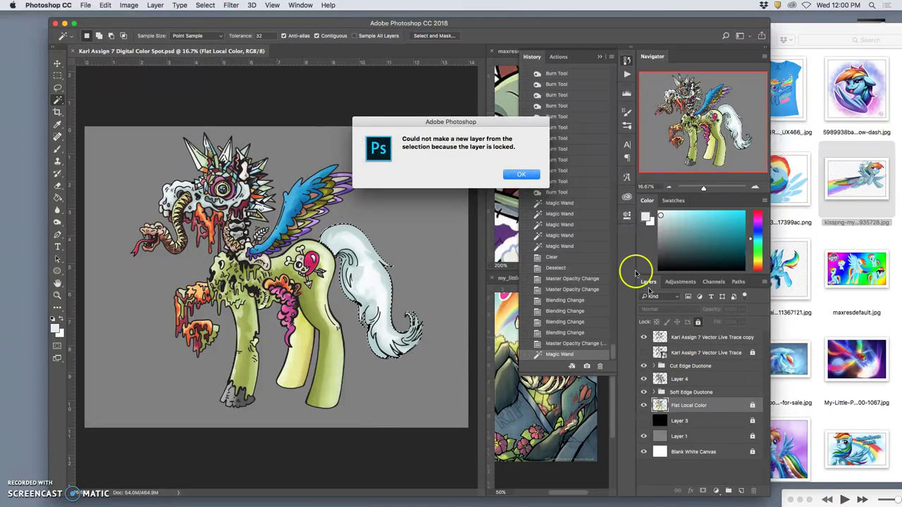
left_click(521, 175)
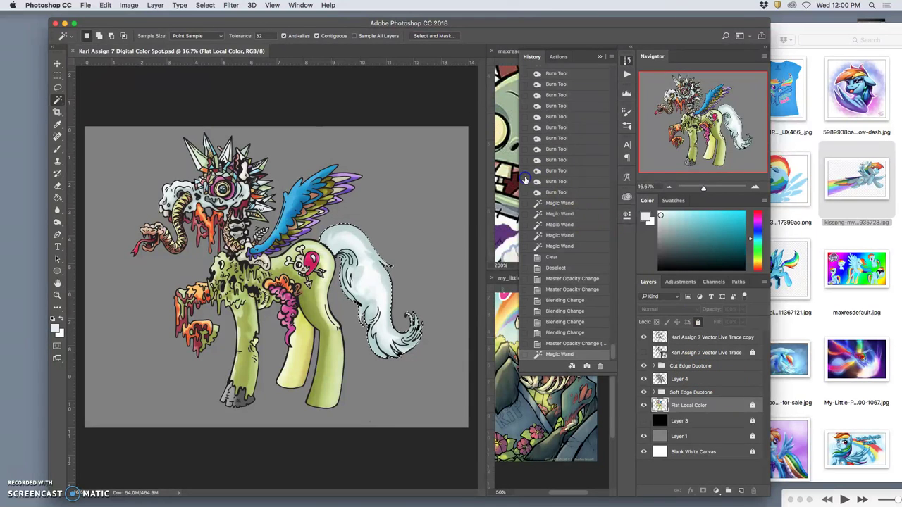
left_click(699, 323)
key("super+j")
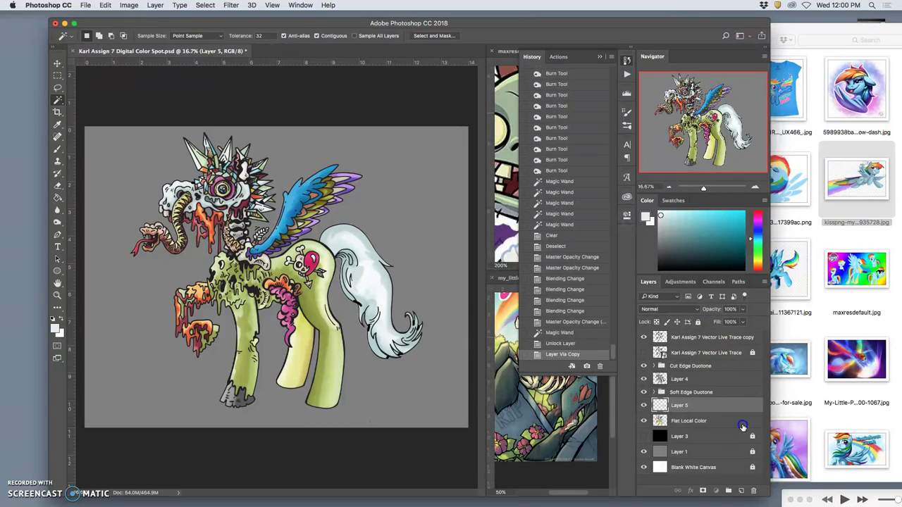
- Lock the Flat Local Color layer again and move the tail copy above the Cut Edge Duotone group
left_click(743, 426)
left_click(698, 322)
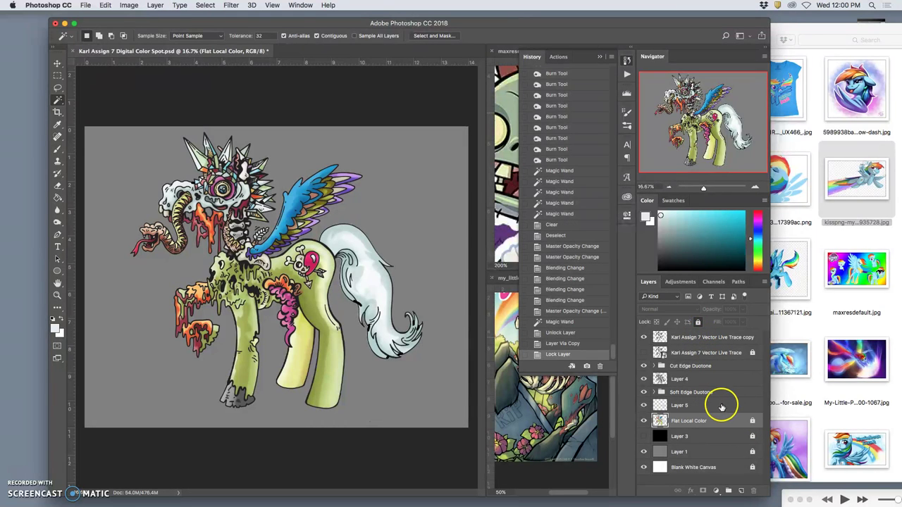
left_click_drag(722, 407, 710, 362)
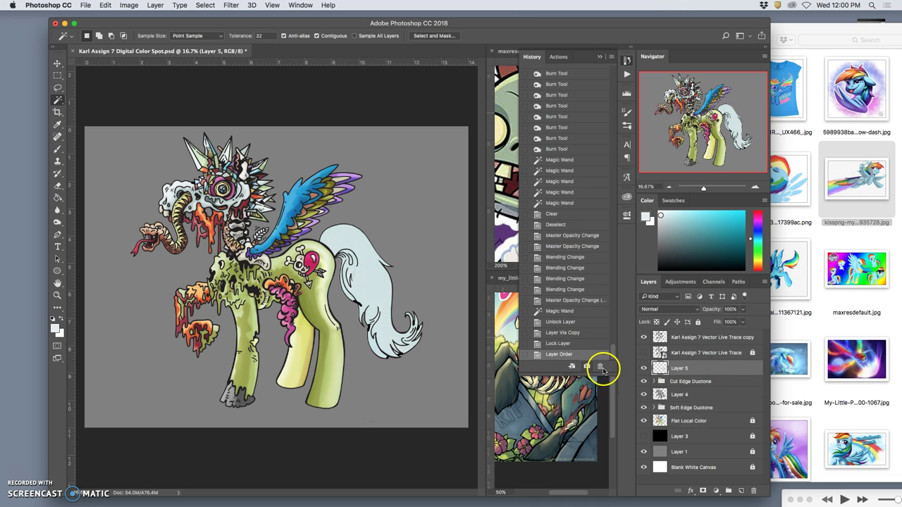
- Add a Gradient Overlay with the Spectrum preset to the tail copy, at a 45° angle and 71% scale
double_click(704, 369)
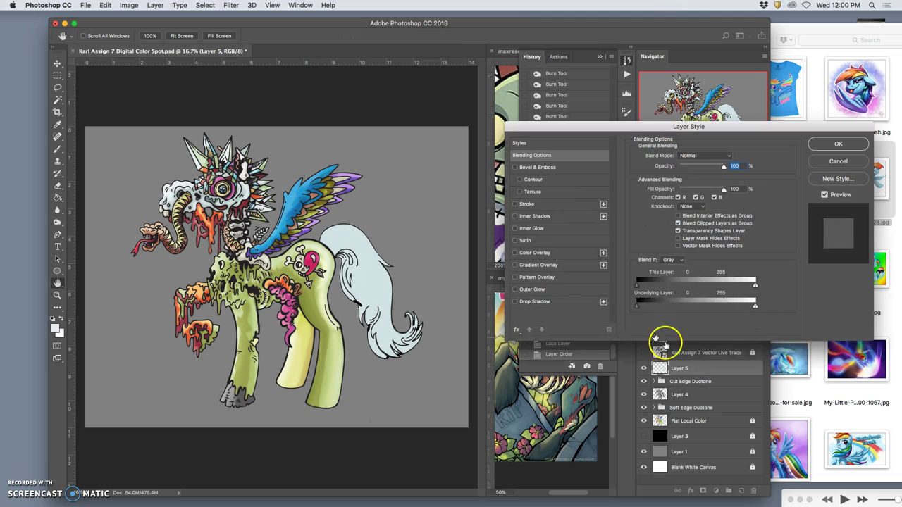
left_click(516, 265)
left_click(537, 267)
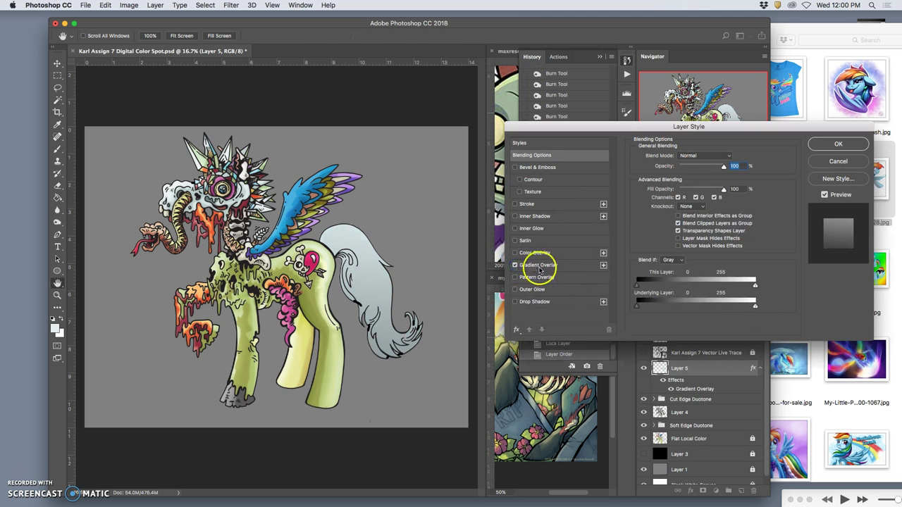
left_click(695, 178)
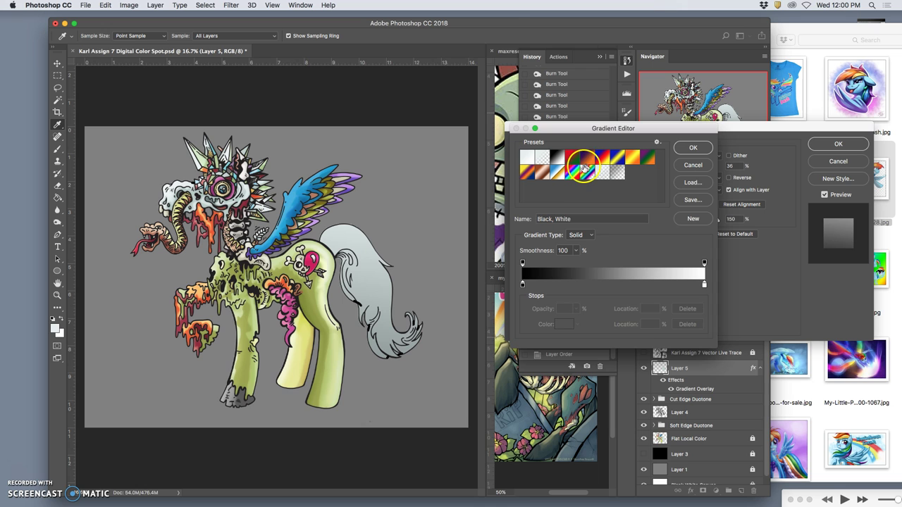
left_click(574, 179)
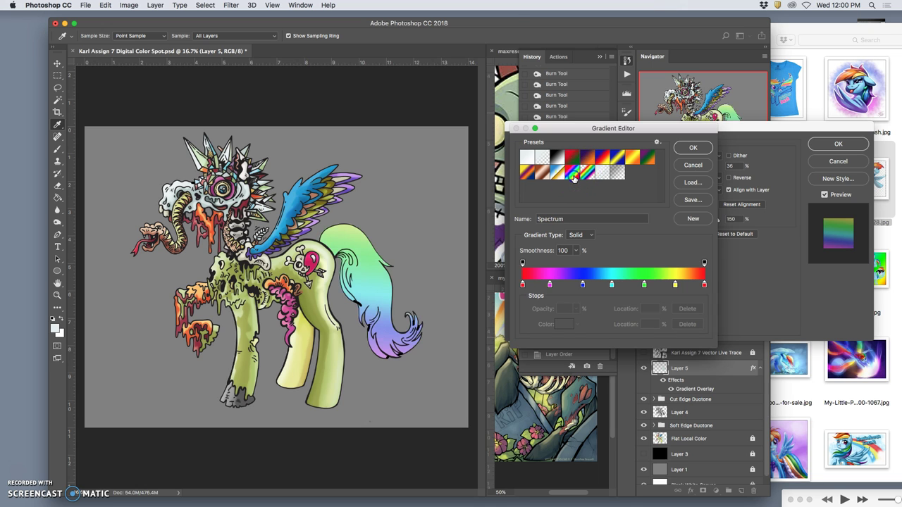
left_click(696, 148)
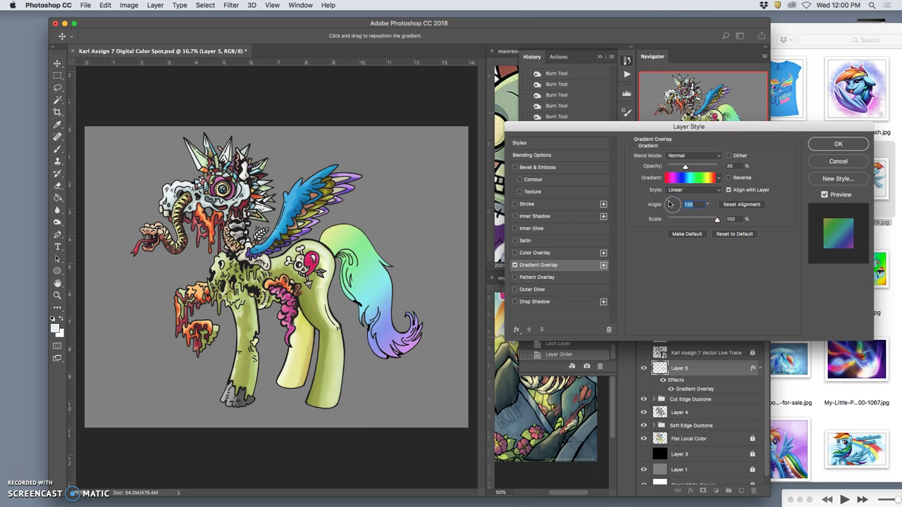
mouse_move(669, 205)
left_mouse_down()
mouse_move(715, 221)
mouse_move(688, 220)
mouse_move(674, 205)
left_mouse_up()
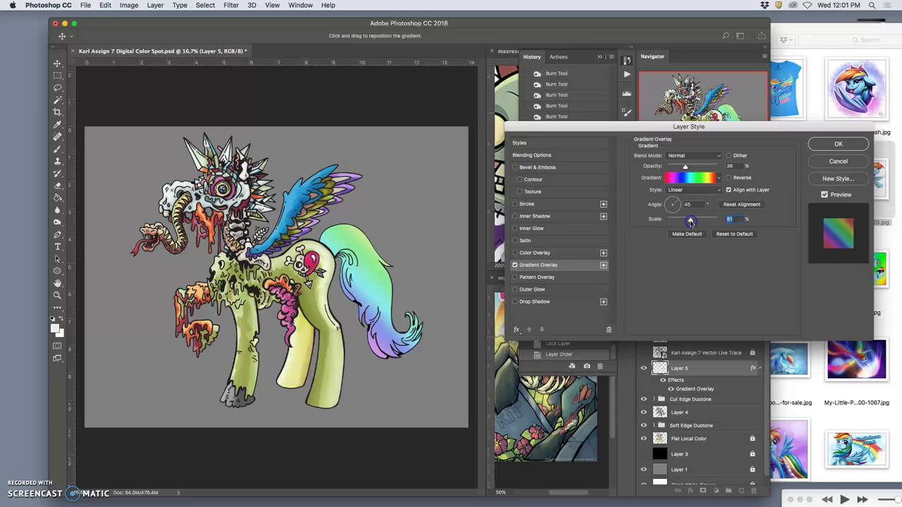
left_click_drag(692, 221, 685, 221)
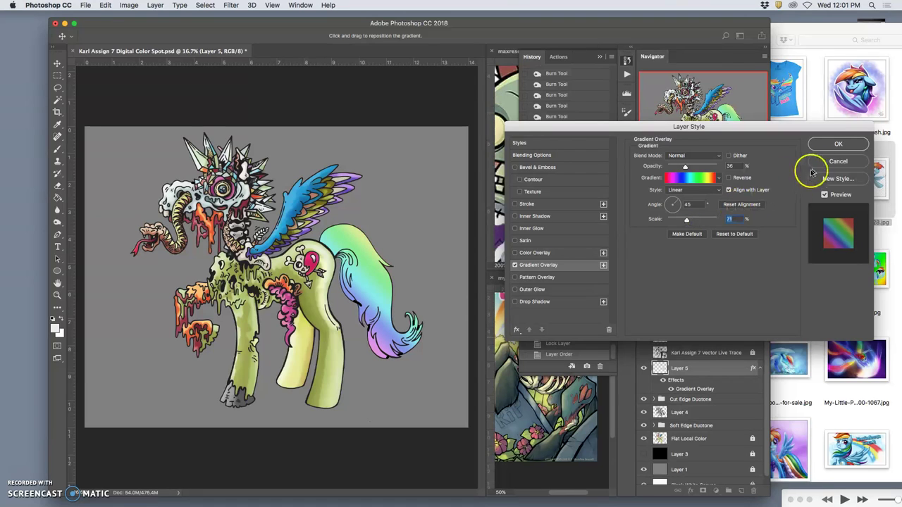
- Try the Soft Light blend mode on the tail's gradient overlay and return it to Normal
left_click(719, 156)
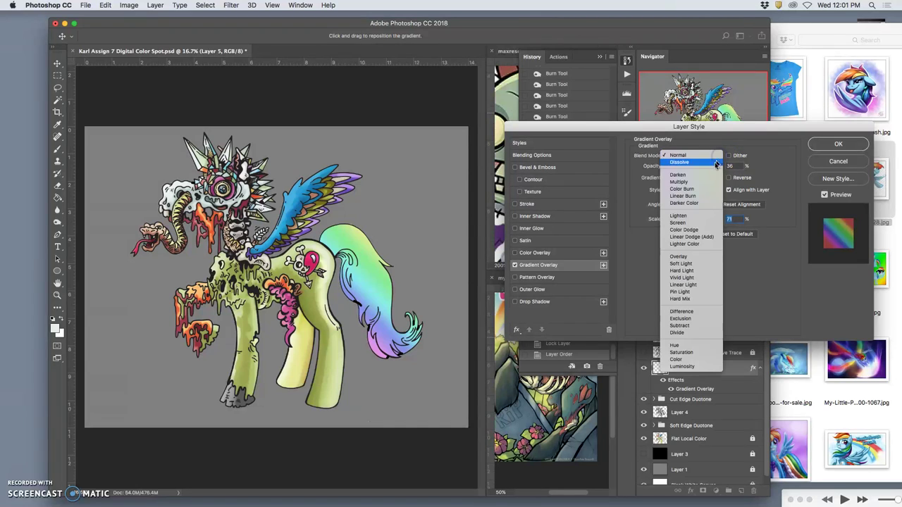
left_click(685, 264)
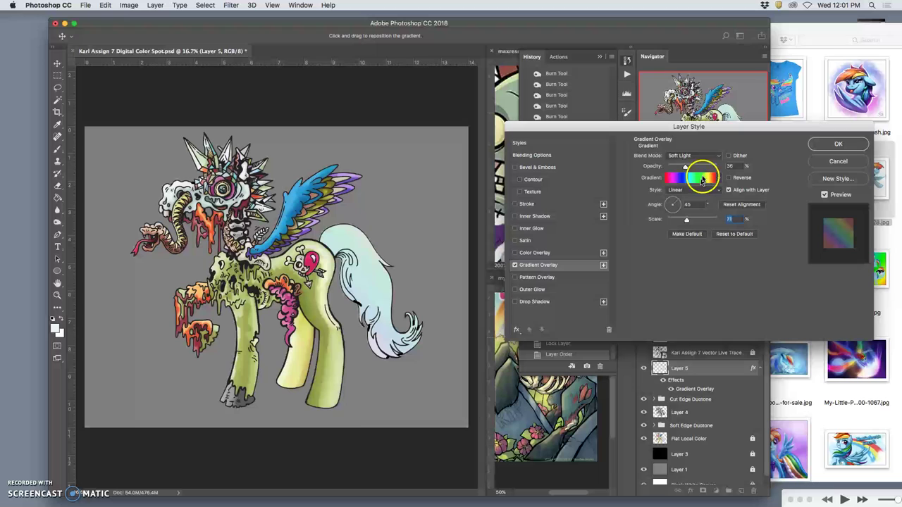
left_click(717, 158)
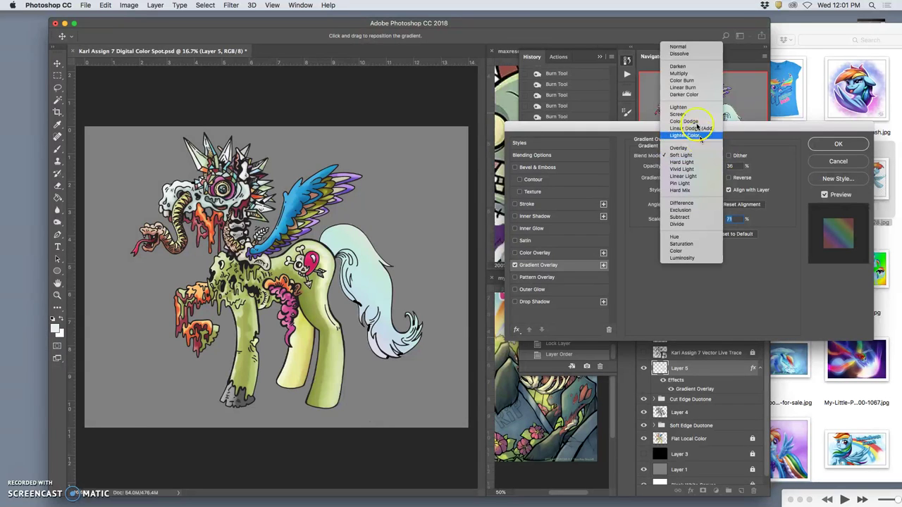
left_click(687, 45)
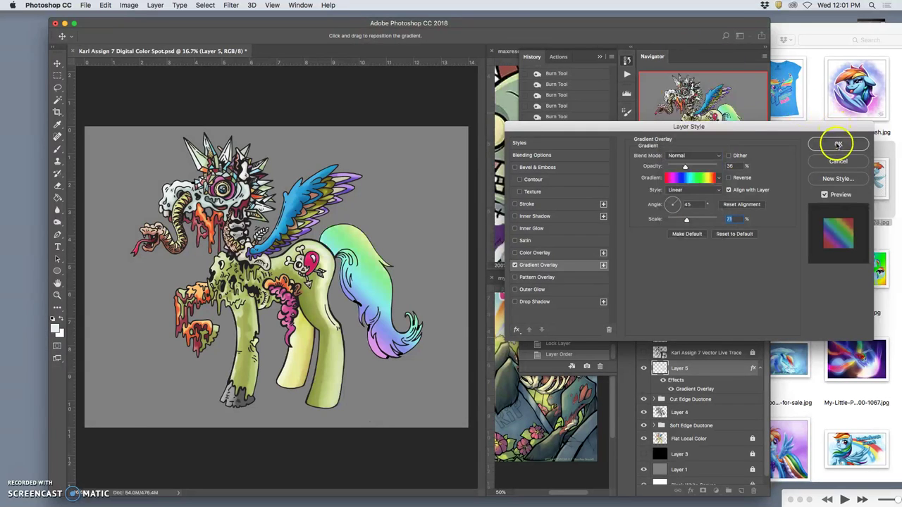
- Accept the gradient overlay, rasterize the tail copy's layer style and set the layer's opacity to 38%
left_click(839, 144)
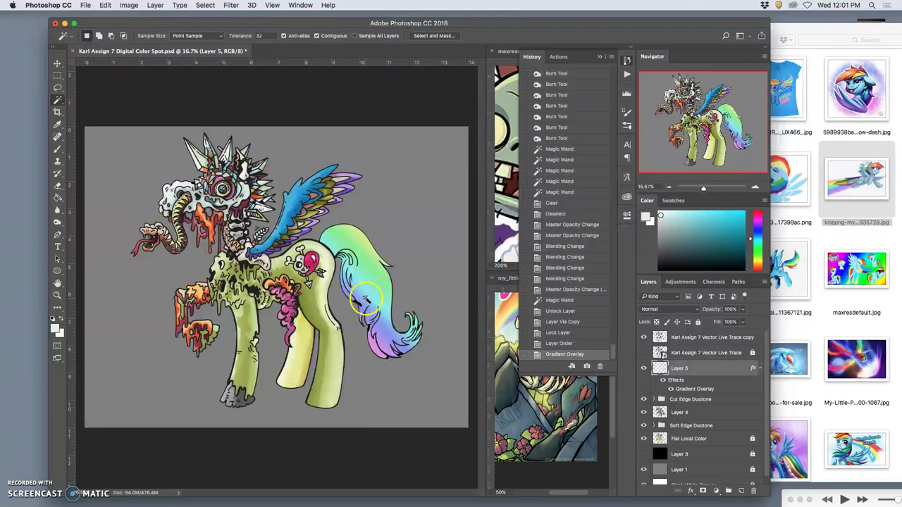
right_click(705, 369)
left_click(729, 245)
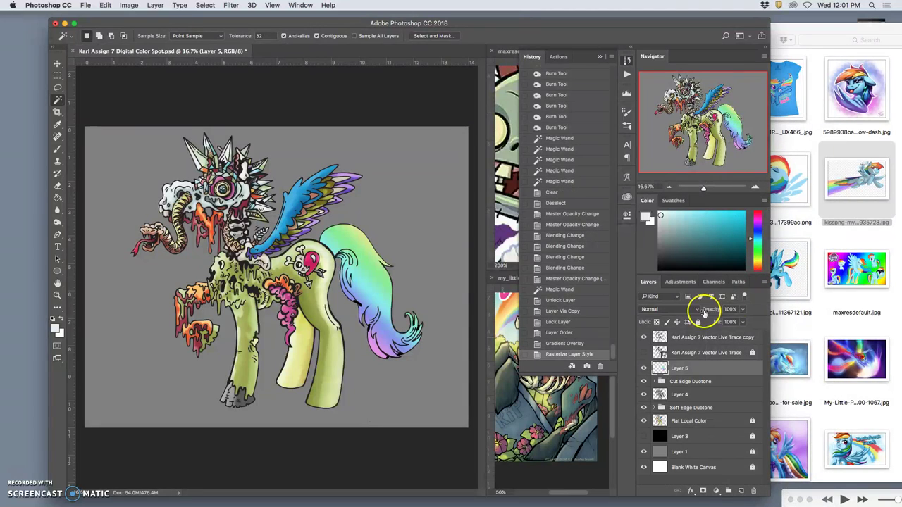
left_click(742, 310)
left_click_drag(737, 320, 723, 322)
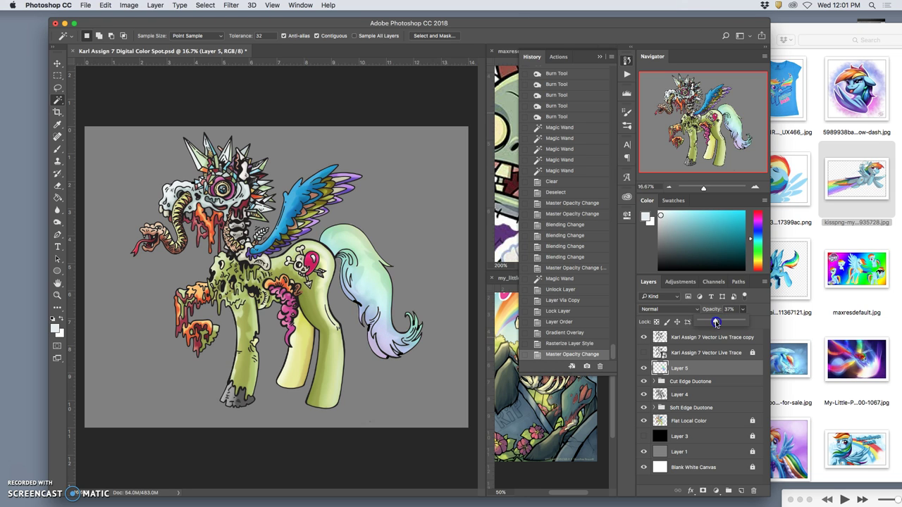
- Set the tail copy's saturation to +92 with Hue/Saturation and compare the tail with the layer hidden and shown
left_click(129, 5)
mouse_move(135, 31)
left_click(253, 136)
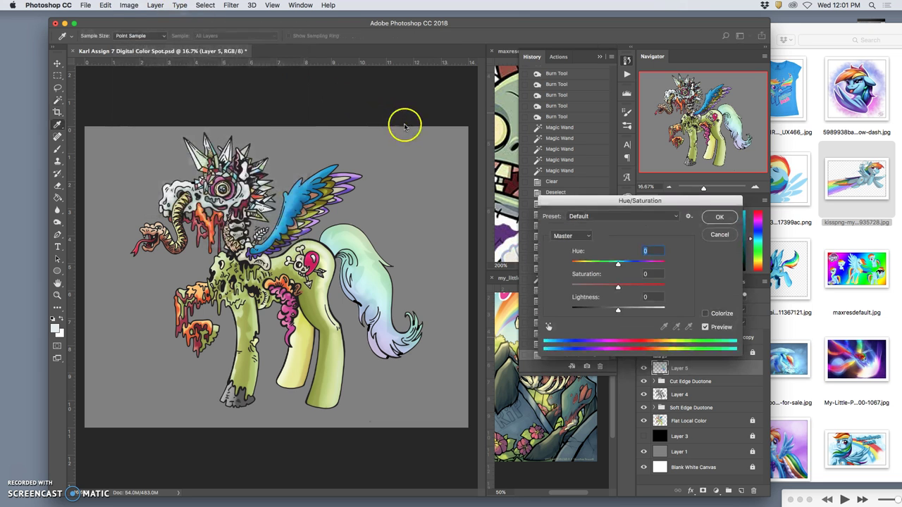
left_click_drag(618, 287, 635, 289)
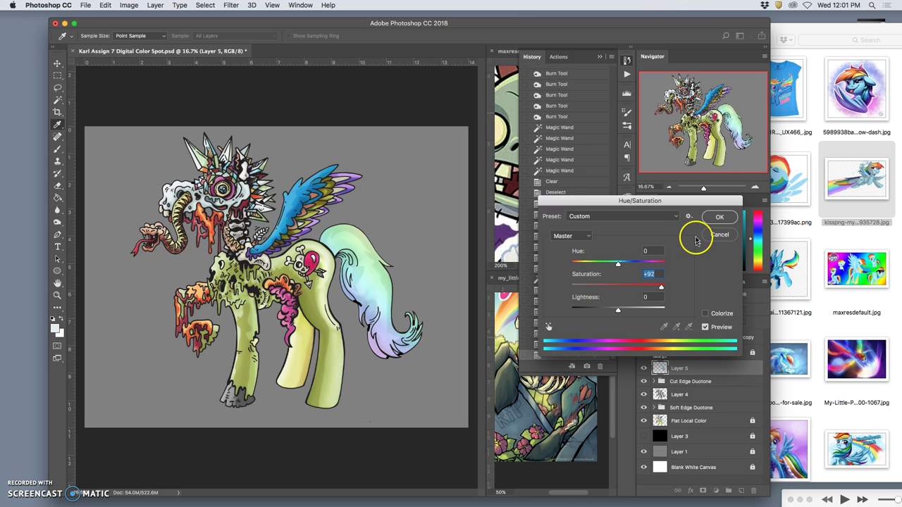
left_click(722, 217)
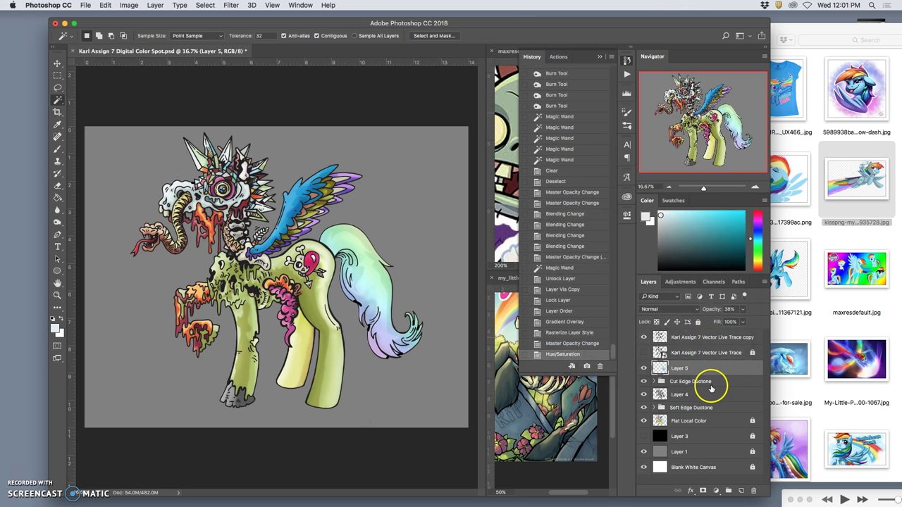
left_click(643, 369)
left_click(643, 368)
left_click(643, 368)
left_click(644, 368)
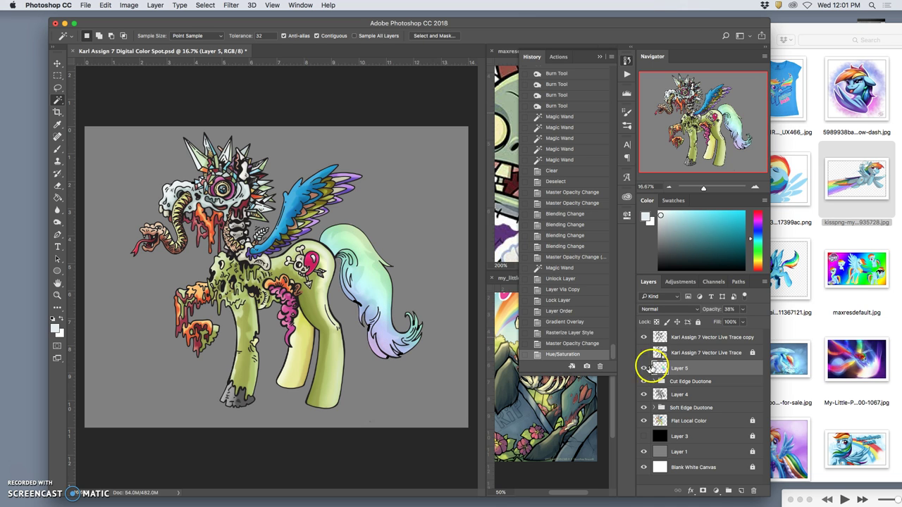
- Soften the rainbow tint along the tail's edges with a 268 px Eraser at 0% hardness and 47% opacity
left_click(58, 185)
left_click(207, 35)
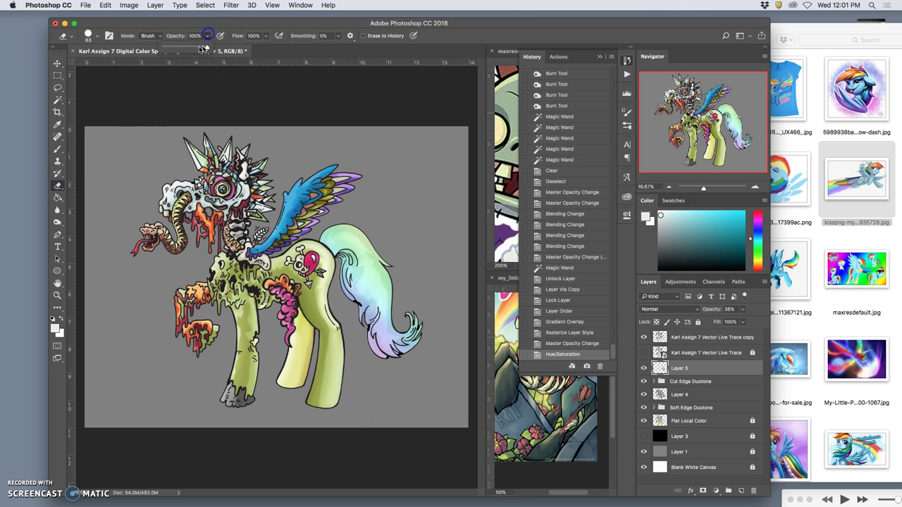
left_click(86, 36)
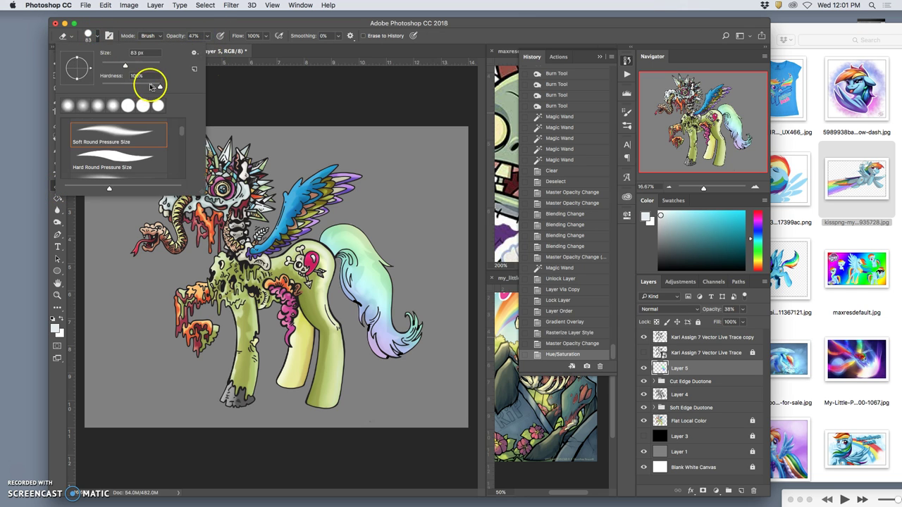
left_click_drag(151, 83, 111, 83)
left_click(147, 65)
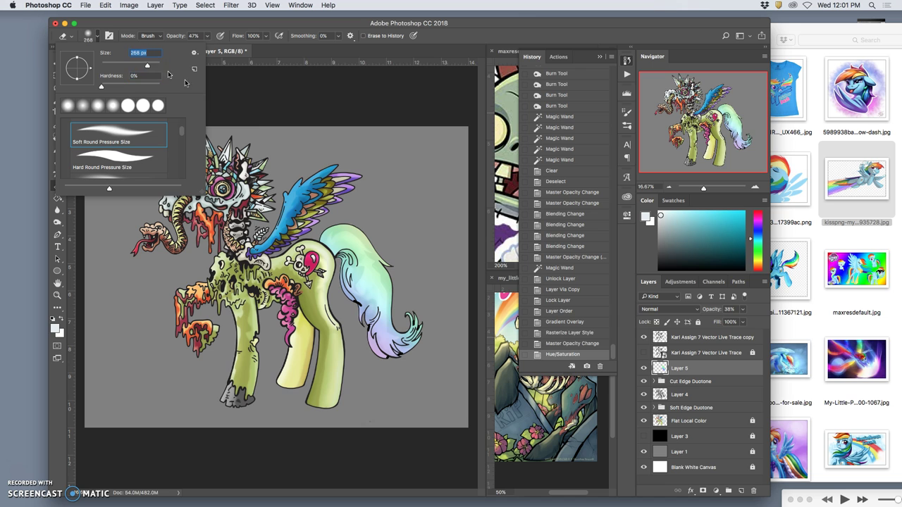
left_click(372, 222)
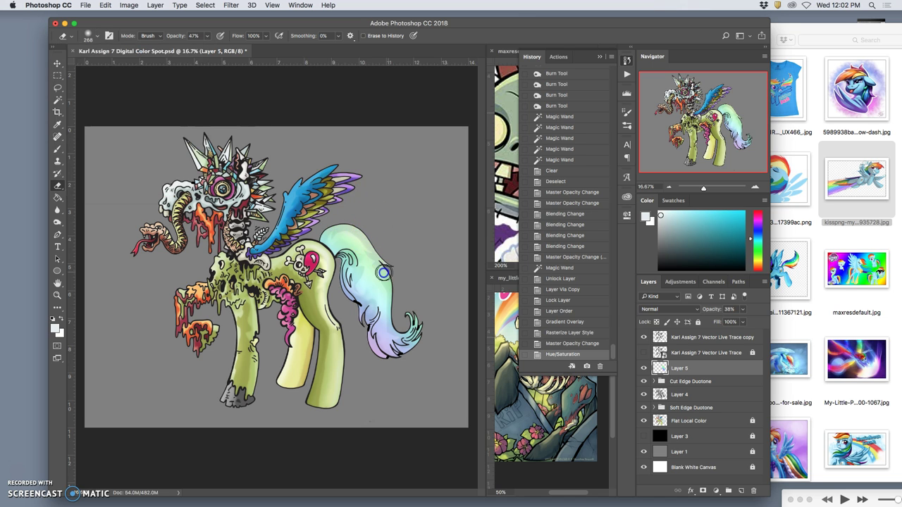
mouse_move(383, 296)
left_mouse_down()
mouse_move(390, 323)
mouse_move(374, 311)
mouse_move(351, 240)
left_mouse_up()
left_click_drag(324, 285, 338, 252)
left_click_drag(393, 339, 403, 389)
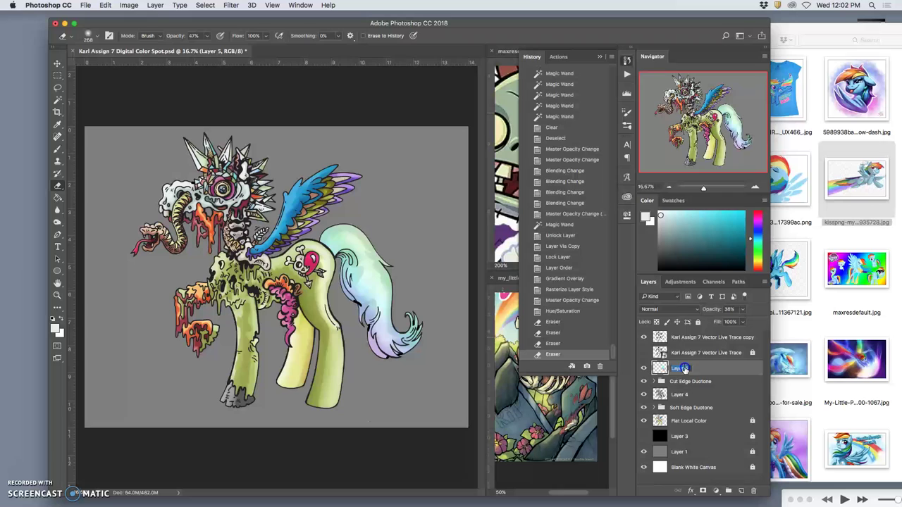
- Rename the rainbow tail layer as Tail
double_click(681, 368)
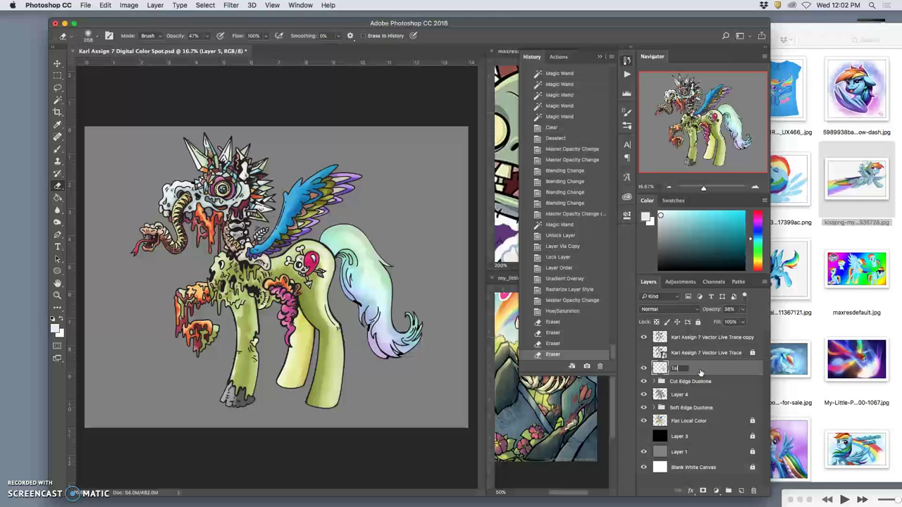
key("Return")
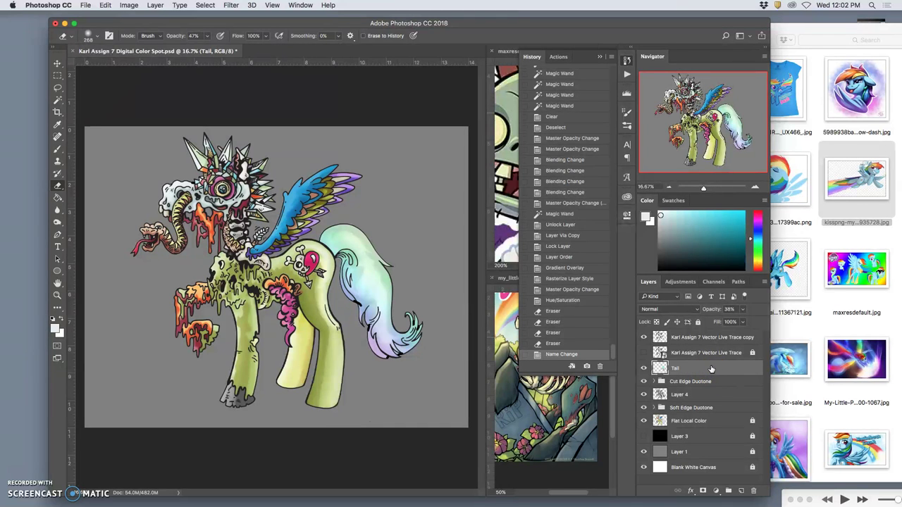
- Hide the Karl Assign 7 Vector Live Trace copy, Layer 1 and Blank White Canvas layers
left_click(644, 337)
left_click(644, 452)
left_click(644, 467)
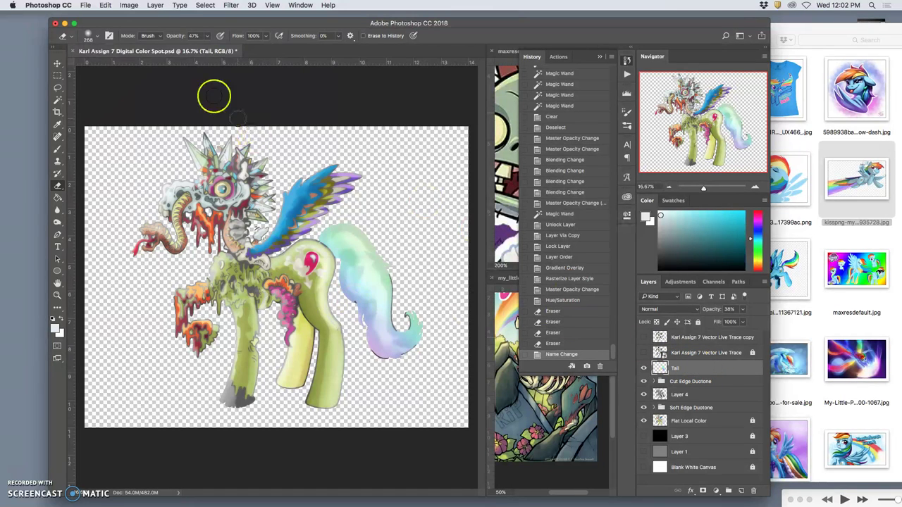
- Stamp all visible color layers into a new merged layer and name it Full Spectrum Combined Color
left_click(158, 6)
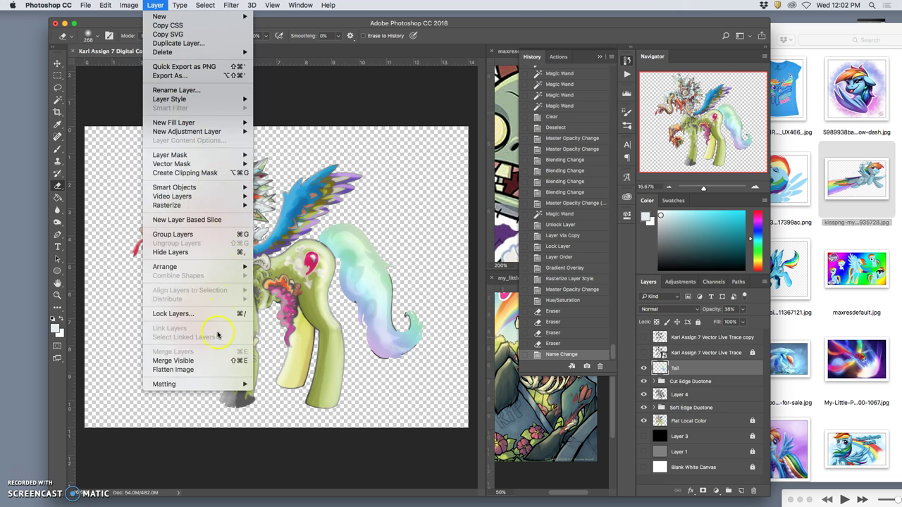
left_click(172, 360, "alt")
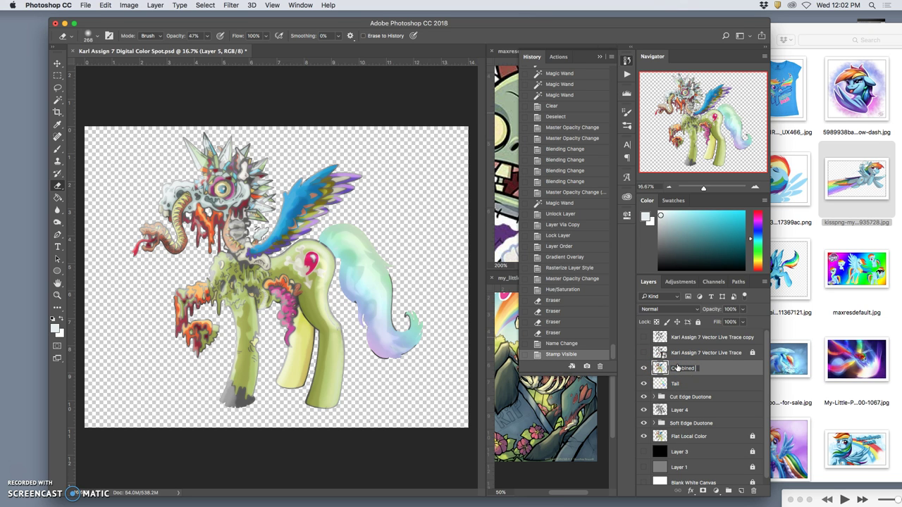
key("Return")
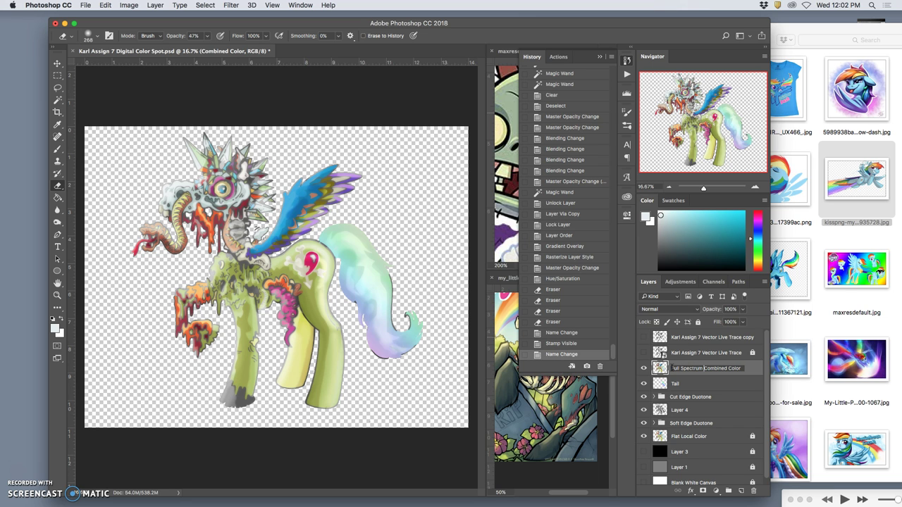
left_click(751, 366)
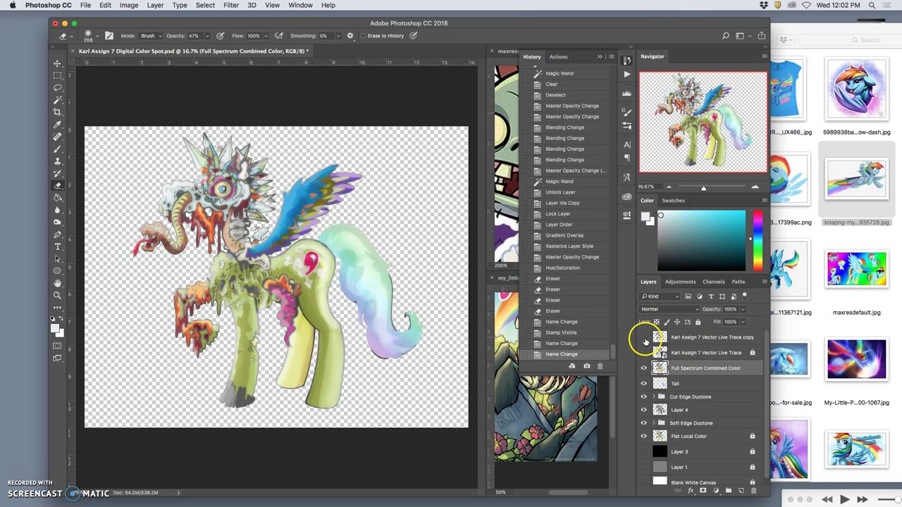
- Show the Karl Assign 7 Vector Live Trace line art and the gray Layer 1 background, keeping the Live Trace copy hidden
left_click(644, 339)
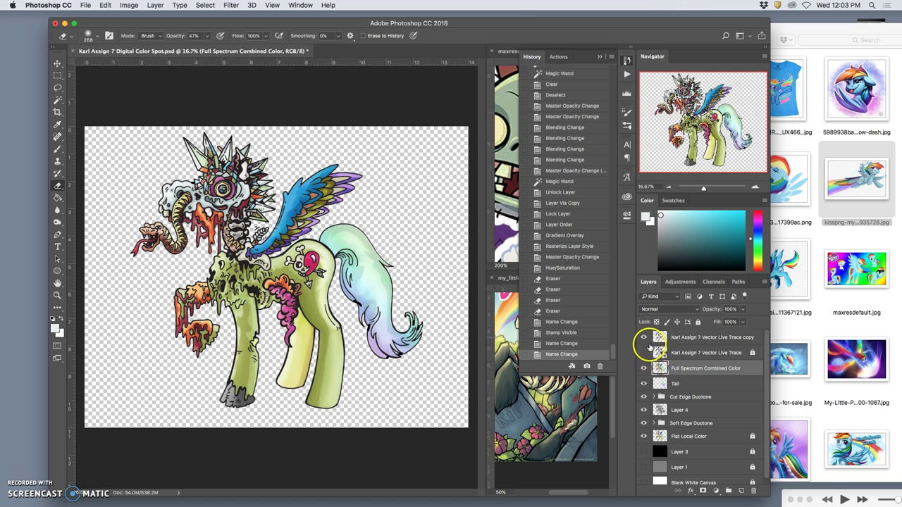
left_click(644, 339)
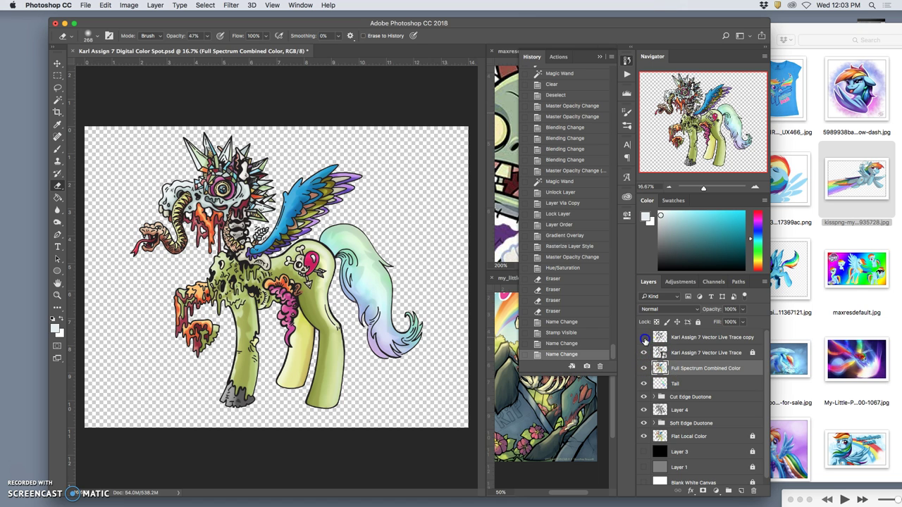
left_click(644, 469)
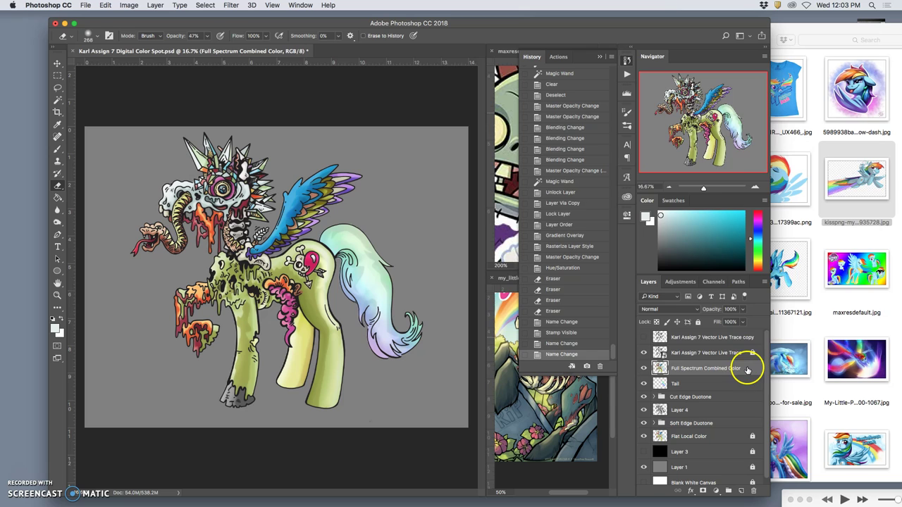
- Add a linear rainbow Gradient Overlay to the Full Spectrum Combined Color layer at 17% opacity and 37% scale
double_click(747, 370)
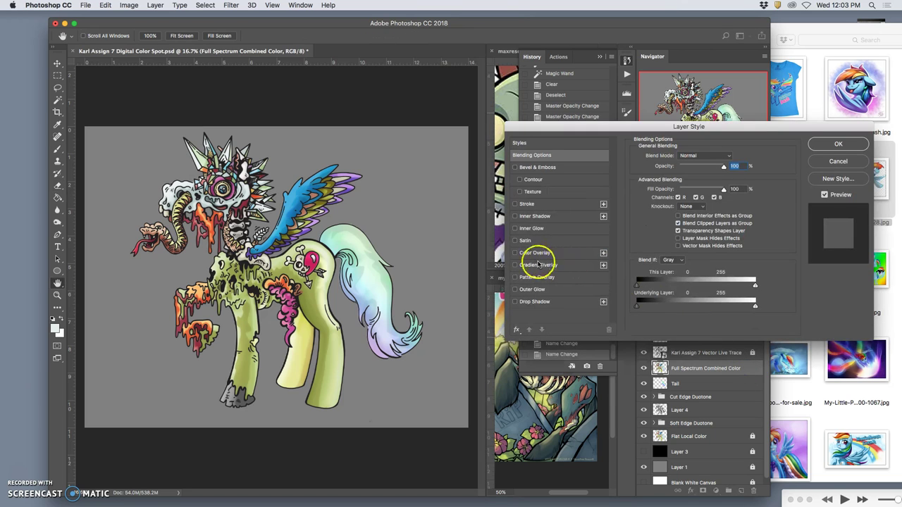
left_click(515, 265)
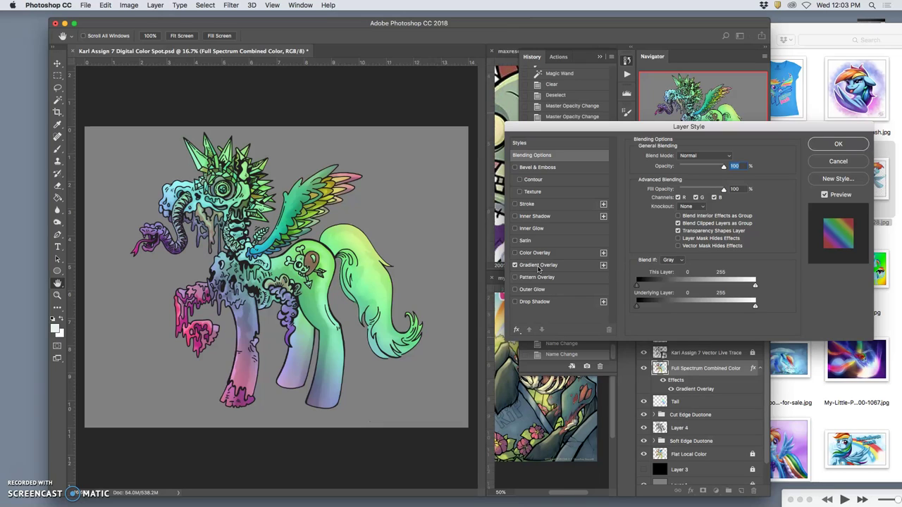
left_click(538, 267)
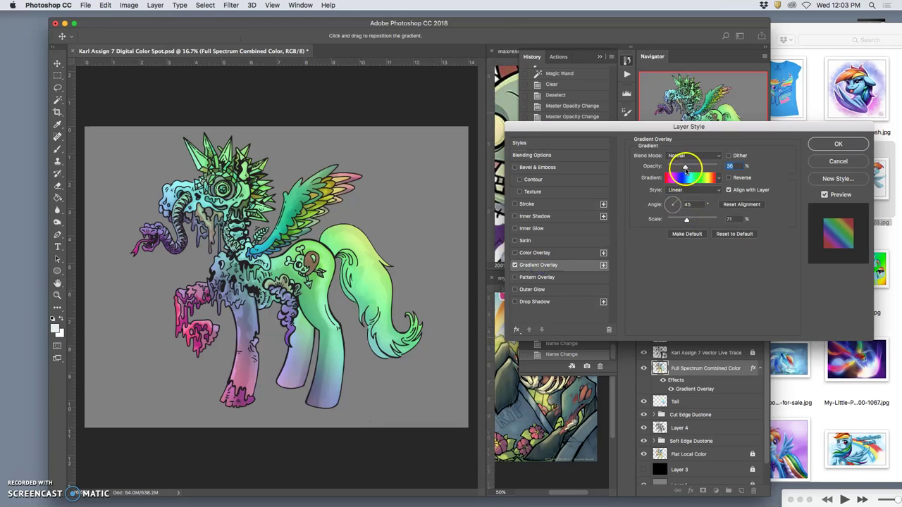
left_click_drag(683, 166, 677, 170)
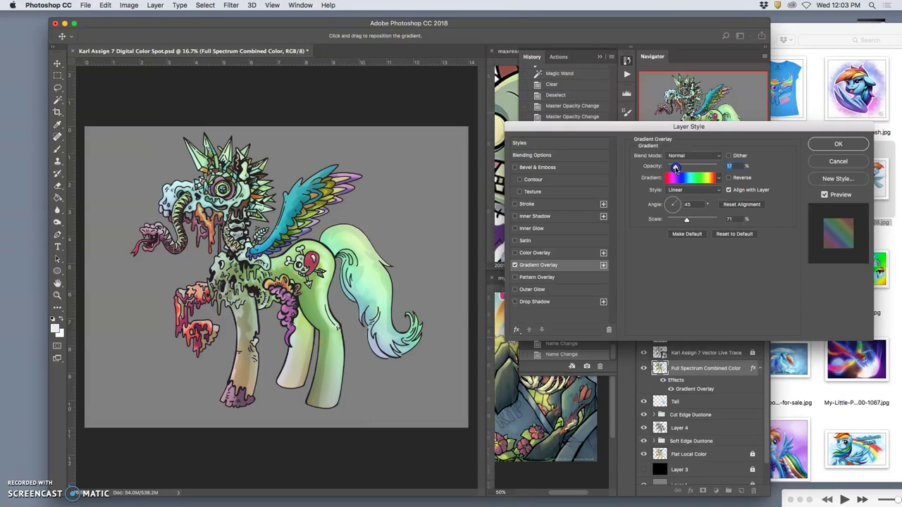
left_click(660, 221)
left_click_drag(687, 220, 674, 220)
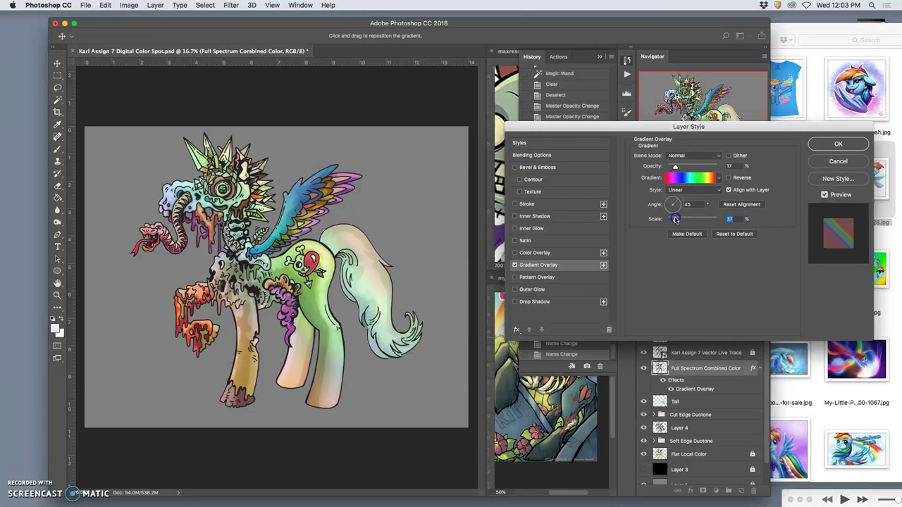
left_click_drag(676, 219, 676, 219)
left_click(823, 145)
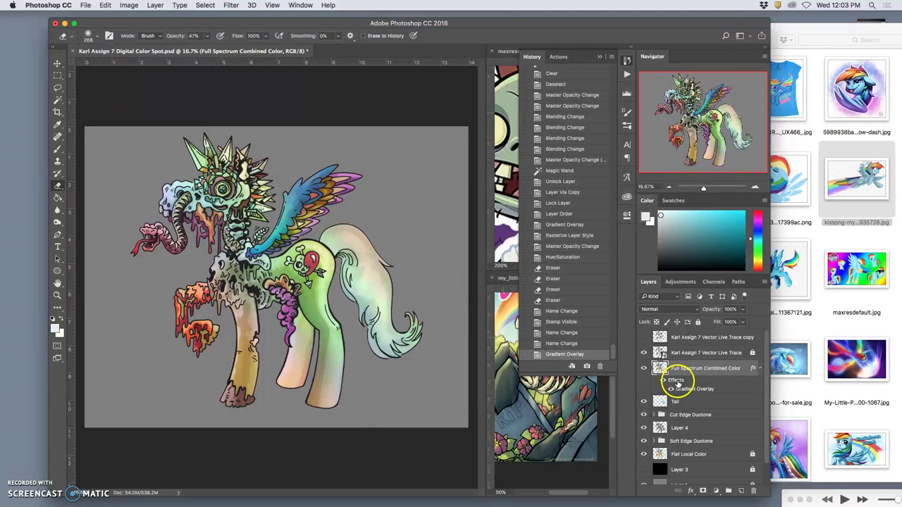
double_click(682, 388)
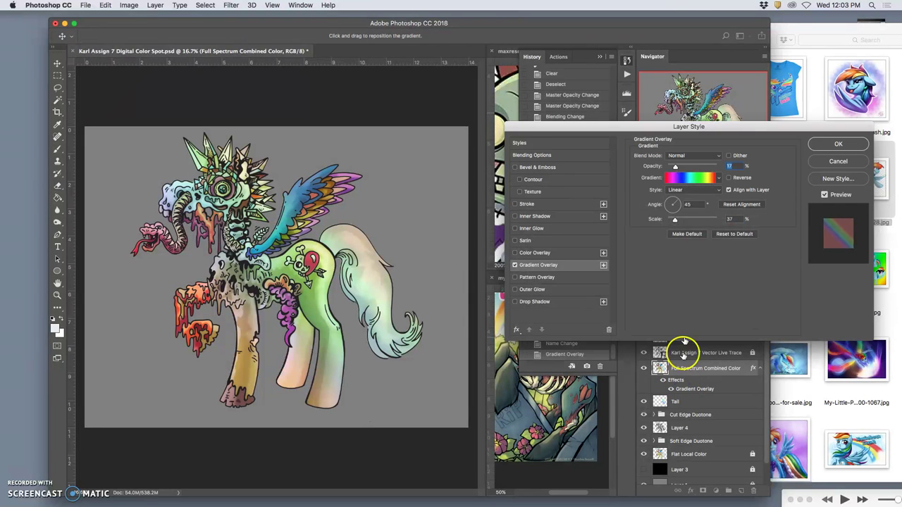
left_click(729, 165)
left_click(835, 145)
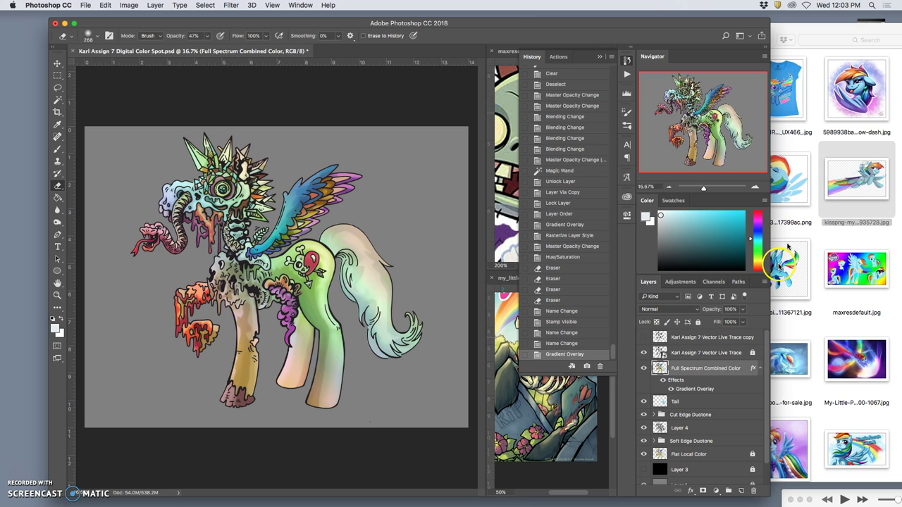
- Duplicate the Full Spectrum Combined Color layer and merge it with its copy to flatten the gradient effect into pixels
key("super+j")
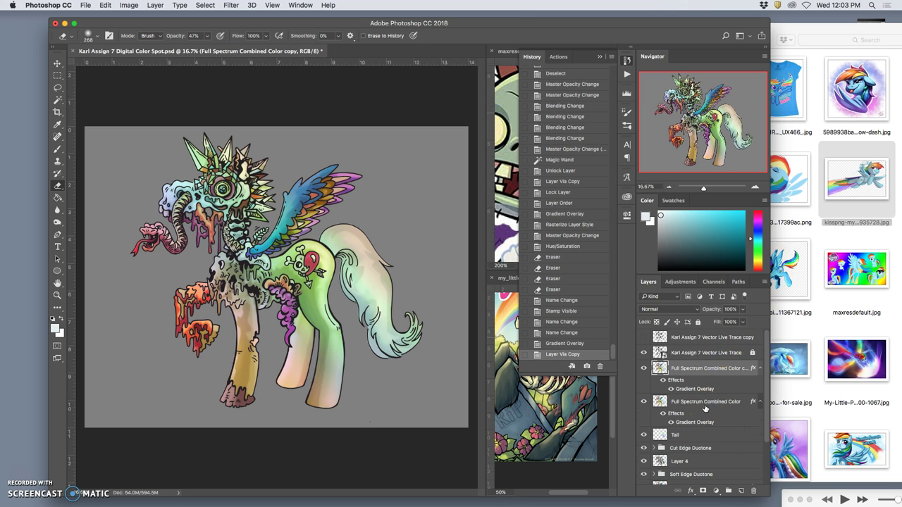
left_click(694, 402, "shift")
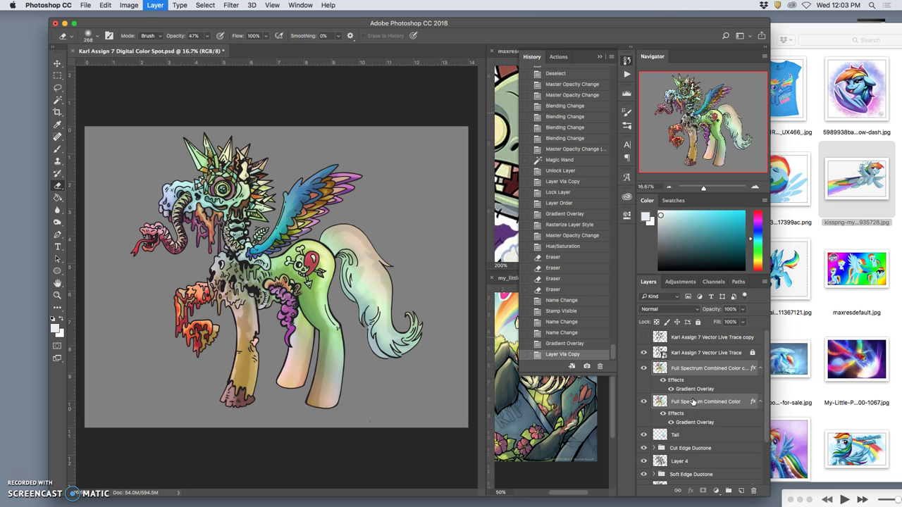
key("super+e")
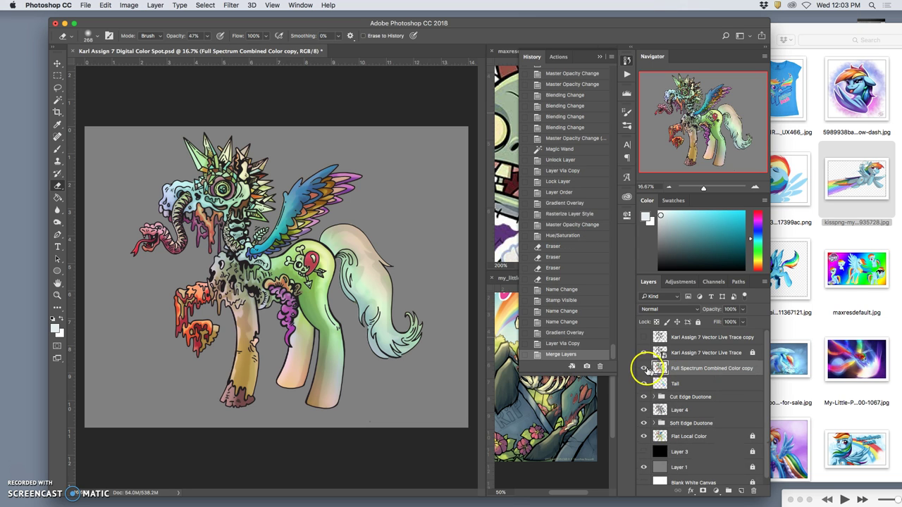
- Compare the pony's coloring with the merged Full Spectrum Combined Color copy layer hidden and shown
left_click(644, 368)
left_click(644, 368)
left_click(644, 368)
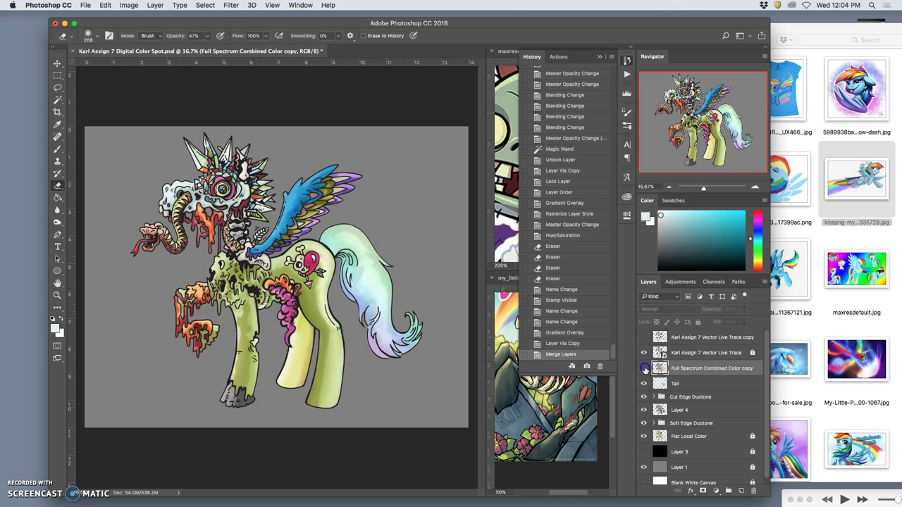
left_click(644, 368)
left_click(643, 368)
left_click(643, 368)
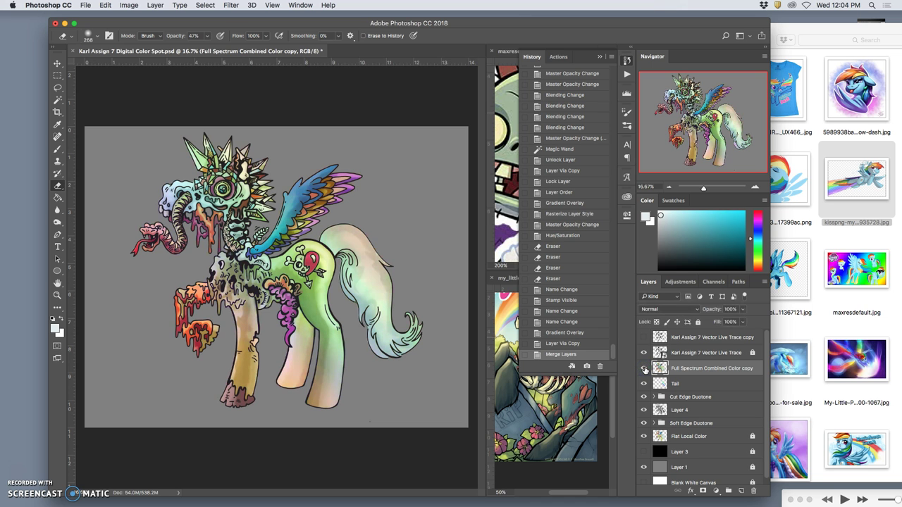
left_click(644, 368)
left_click(644, 368)
left_click(644, 368)
left_click(644, 368)
left_click(644, 368)
left_click(643, 368)
left_click(644, 368)
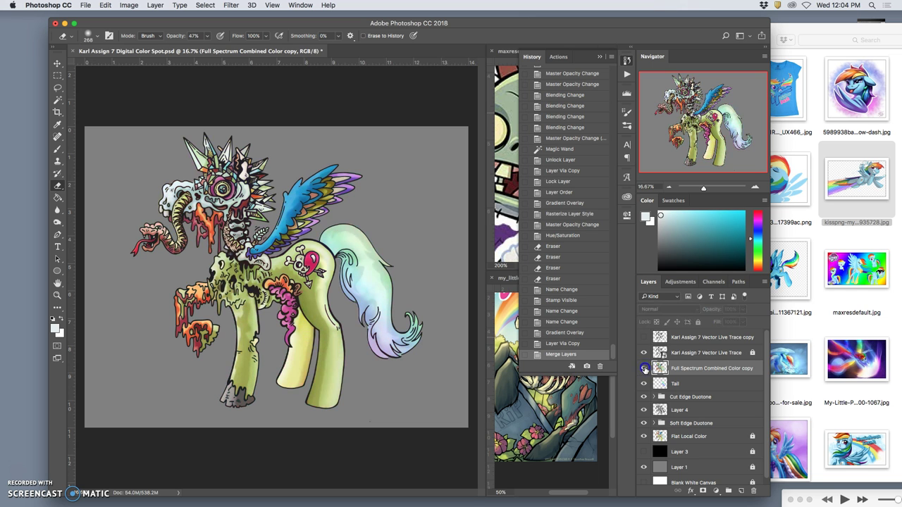
left_click(644, 368)
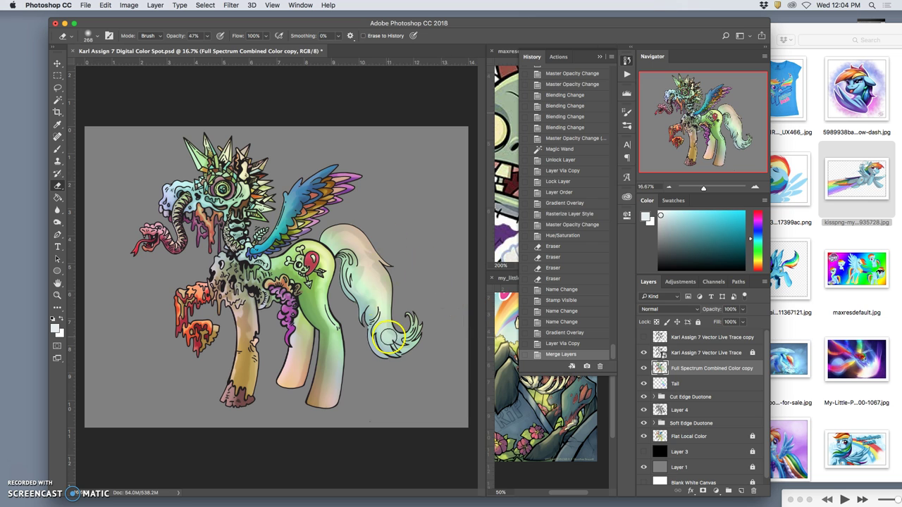